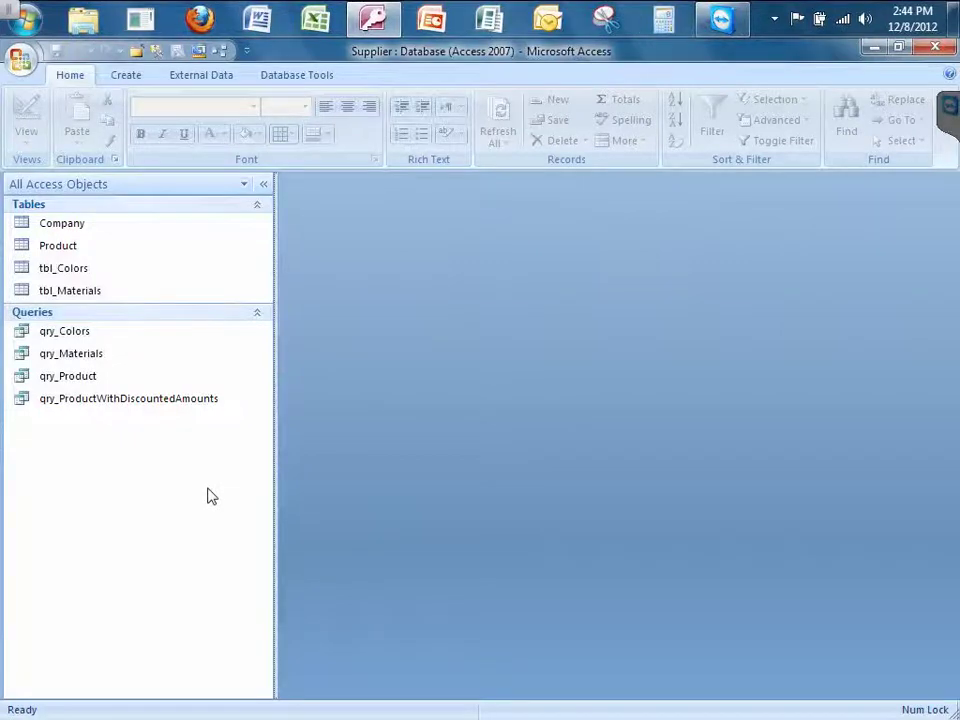
# Create a blank form in Design view and hide its property sheet.
pyautogui.click(120, 80)
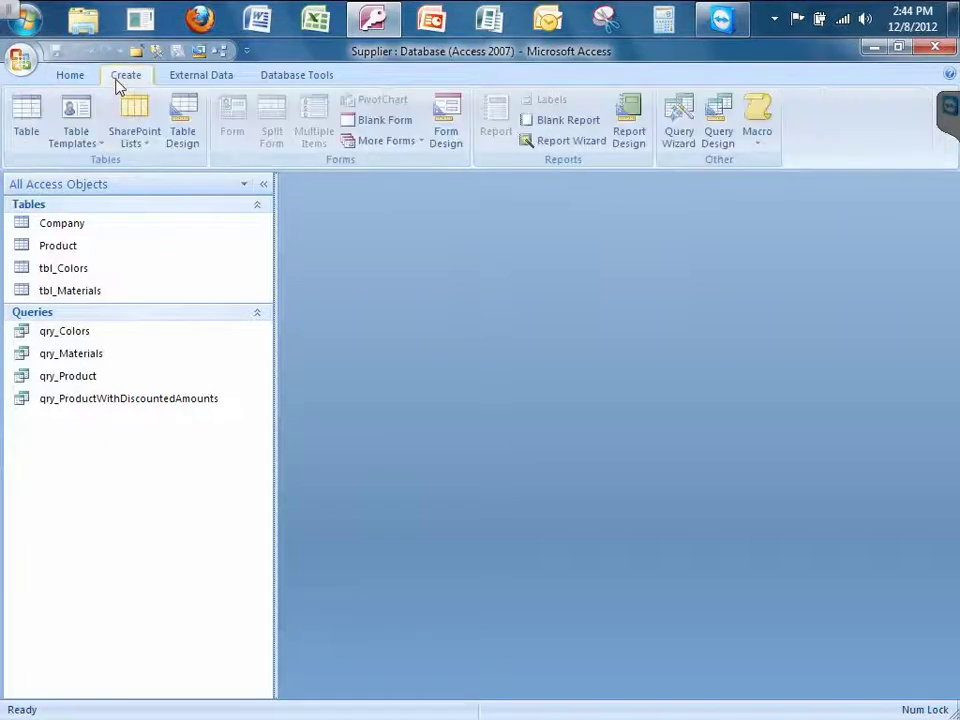
pyautogui.click(453, 145)
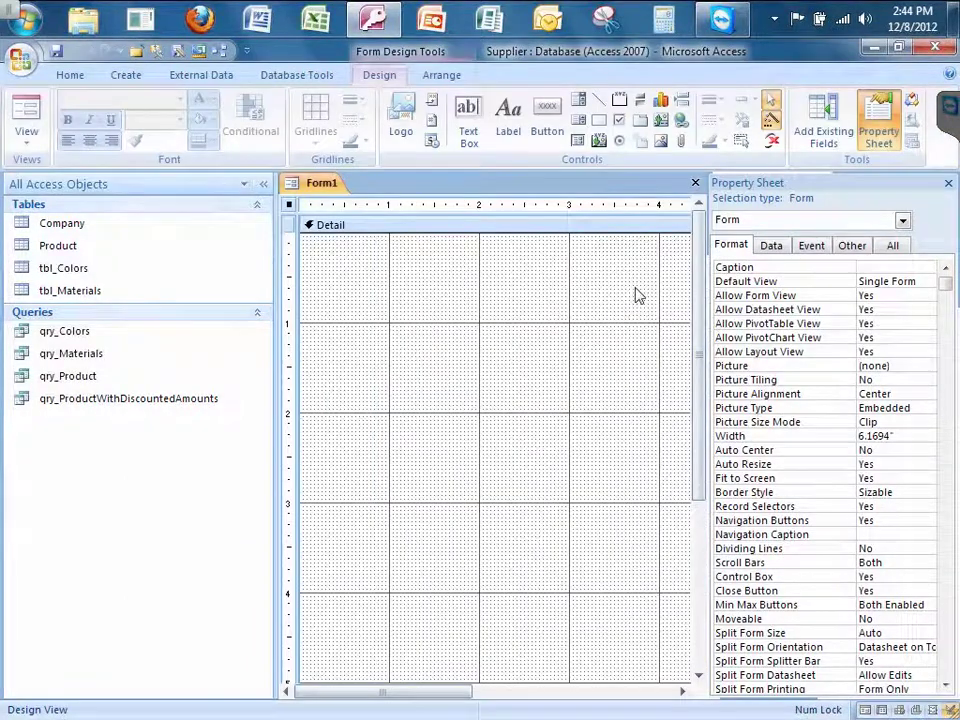
pyautogui.click(876, 133)
# Add the form header and footer sections and enlarge the header to about 0.8 inch high.
pyautogui.rightClick(453, 307)
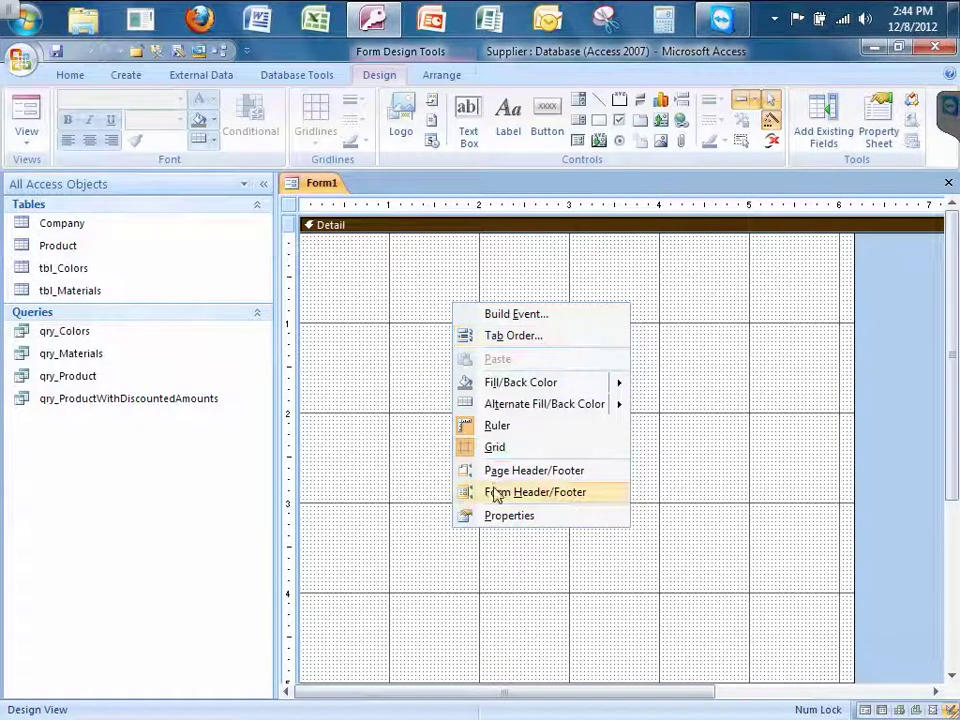
pyautogui.click(595, 498)
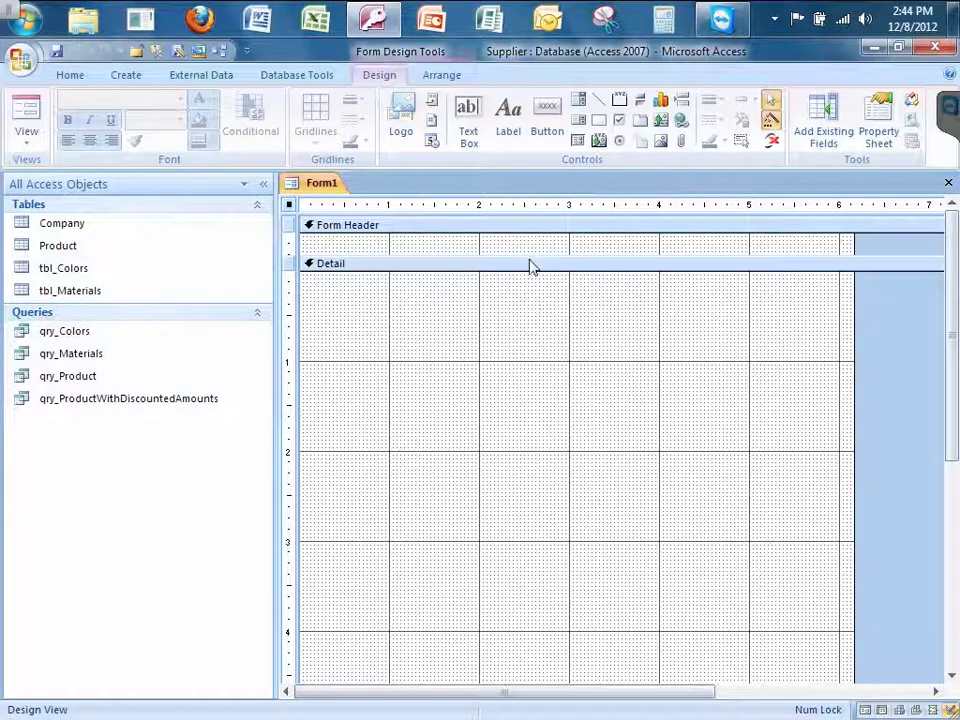
pyautogui.moveTo(533, 263); pyautogui.dragTo(530, 316)
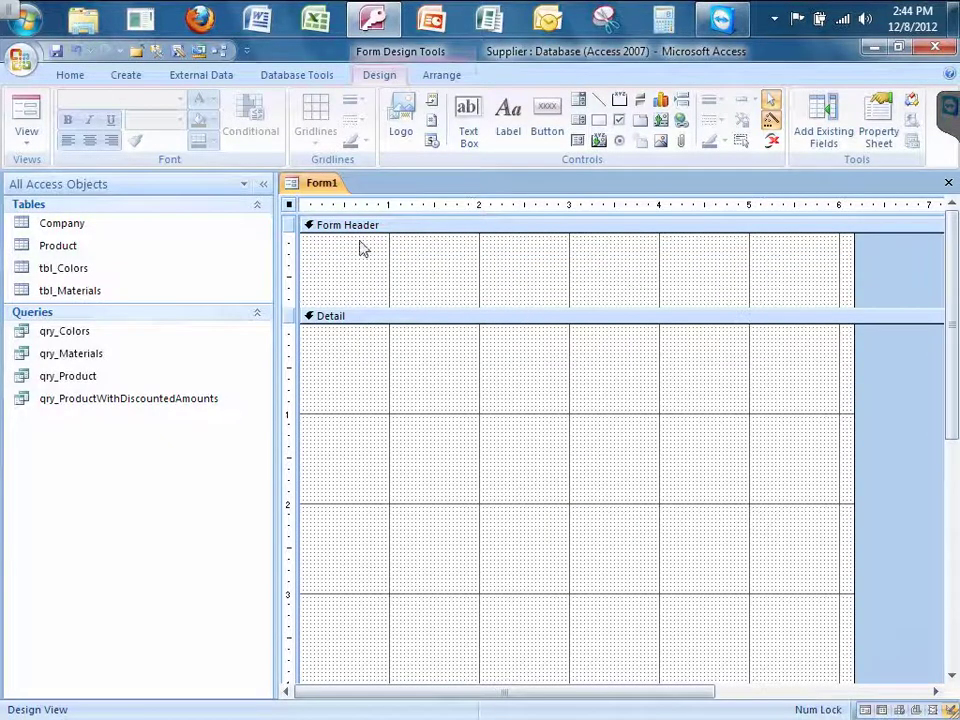
# Add a label about 3.8 inches wide to the form header reading "Customer and Product Data Form".
pyautogui.click(508, 124)
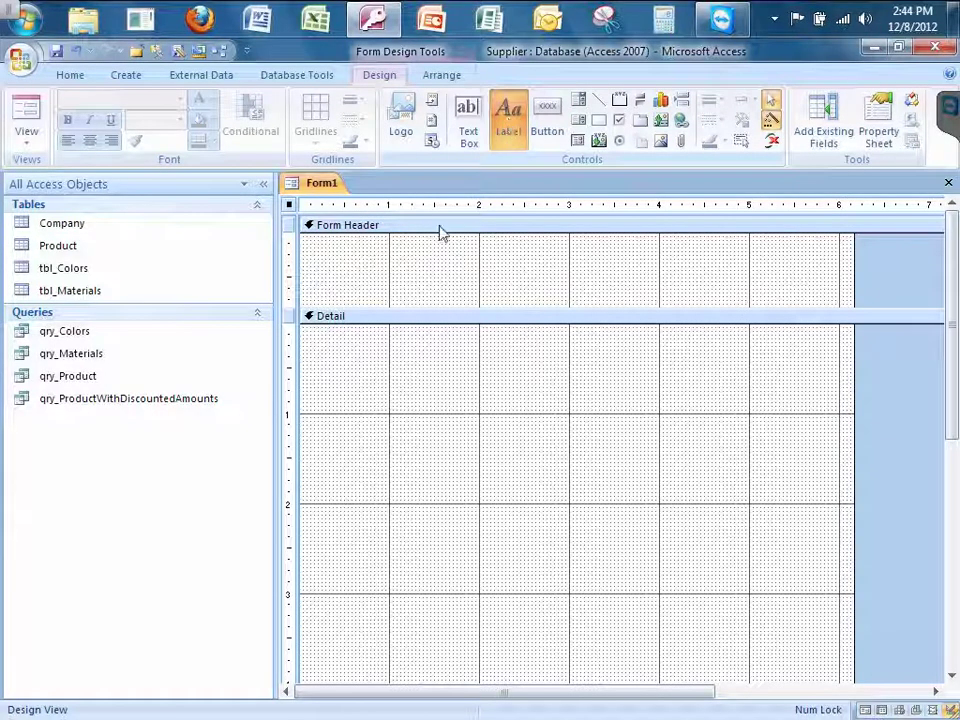
pyautogui.moveTo(318, 255); pyautogui.dragTo(646, 289)
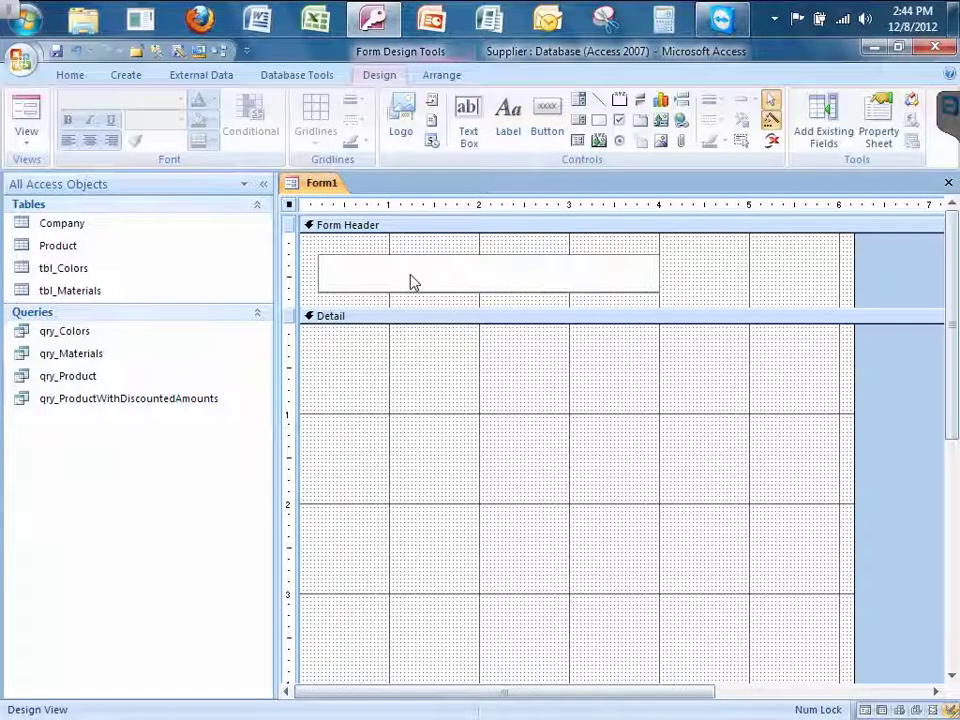
pyautogui.write('Customer ndand ')
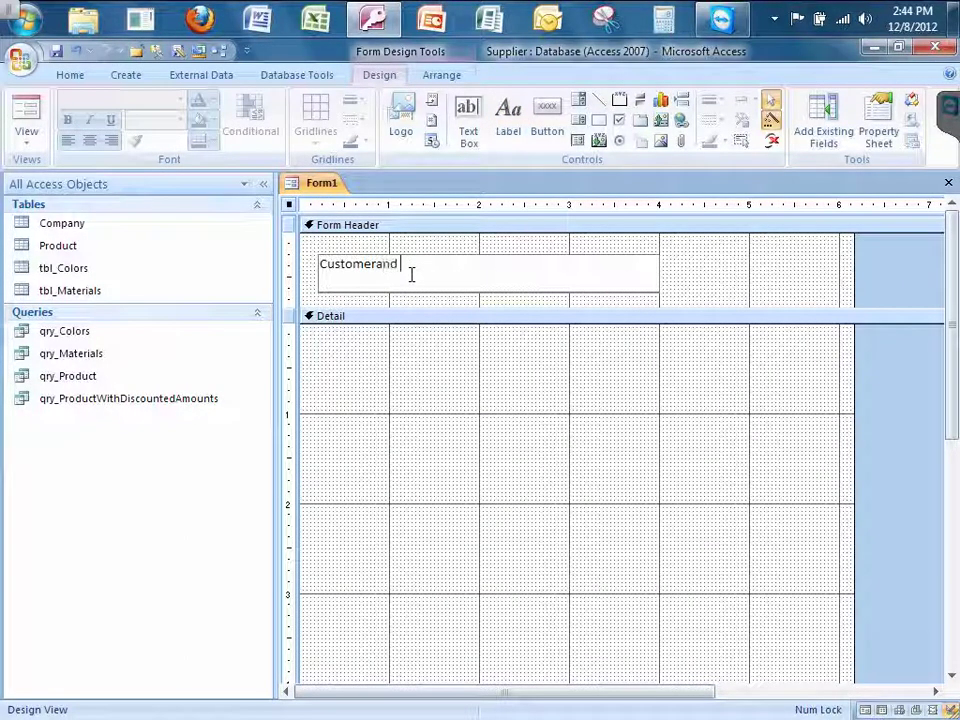
pyautogui.write(' and P')
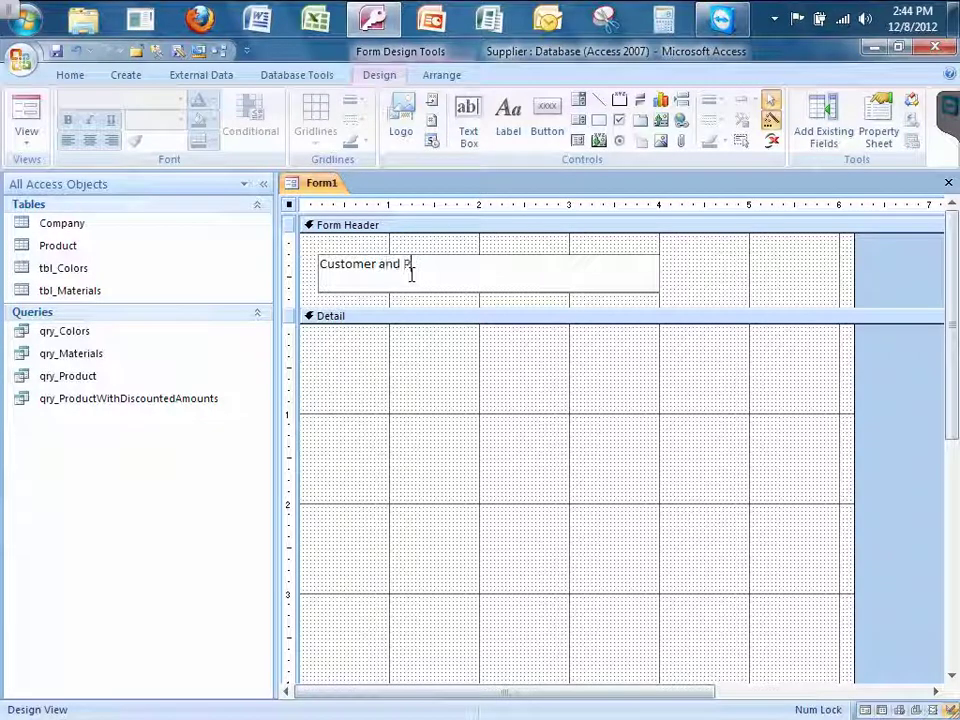
pyautogui.write('roduct E')
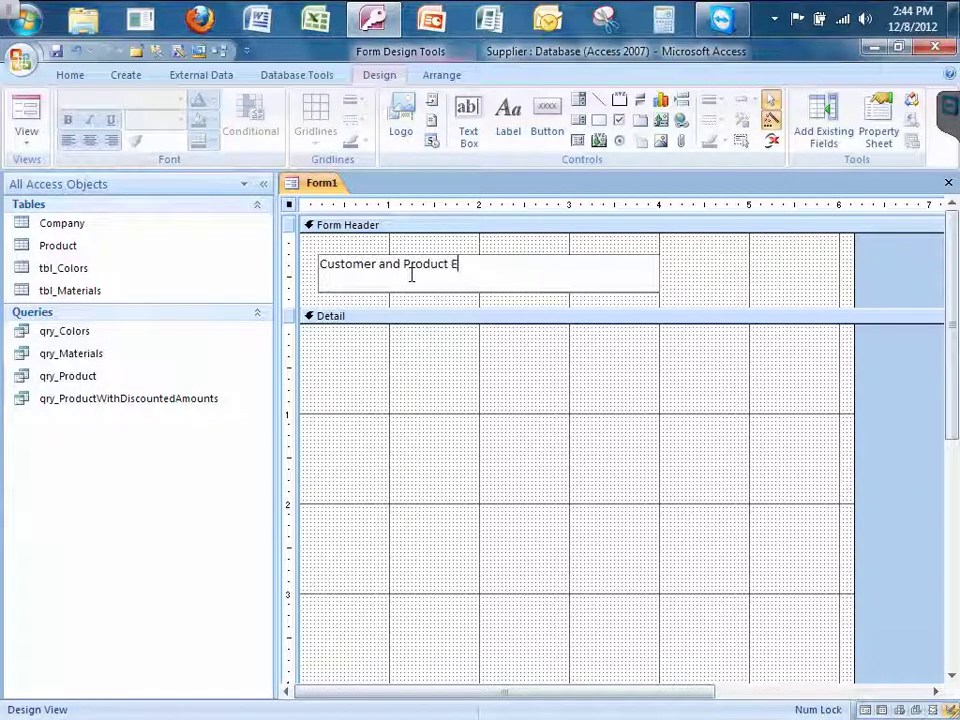
pyautogui.write('ntryData Form')
pyautogui.press('Return')
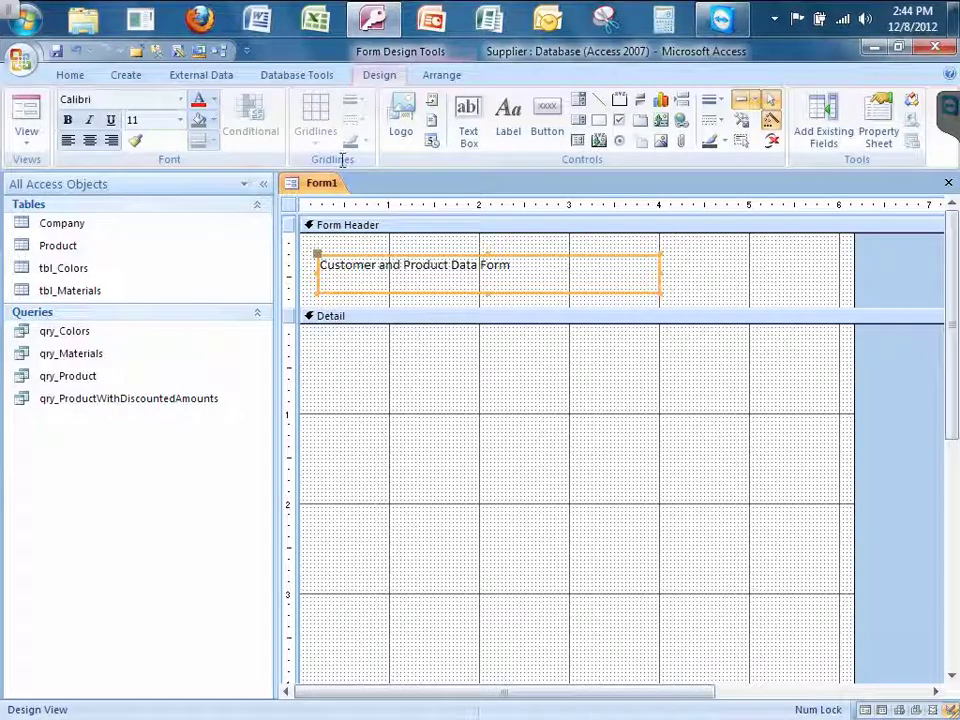
# Set the title label's font size to 24 and widen the label to about 4.7 inches to fit its text.
pyautogui.click(69, 75)
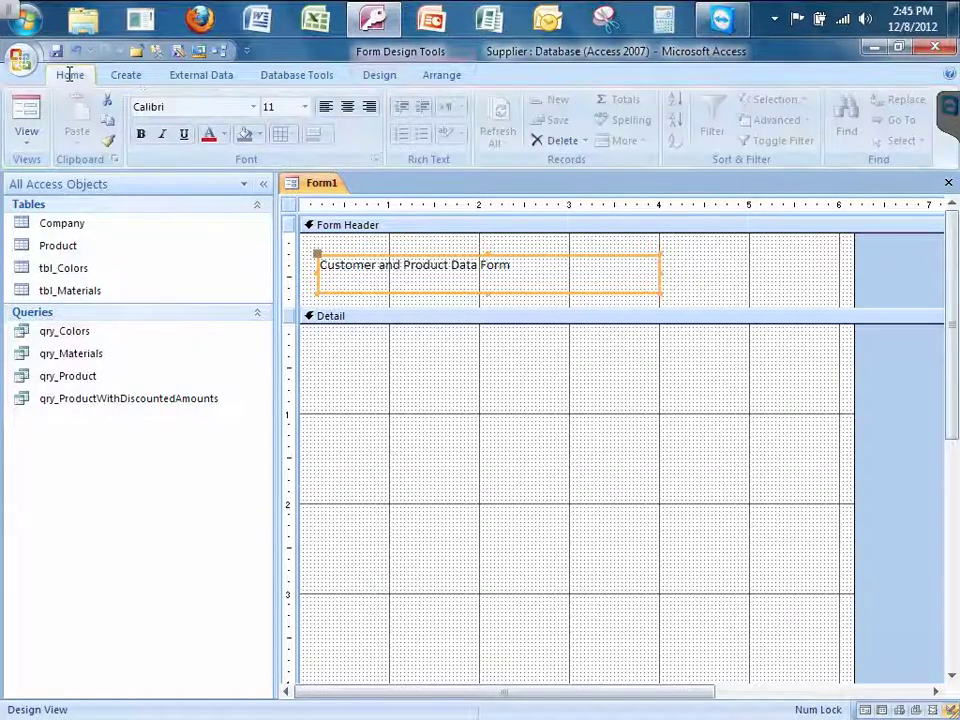
pyautogui.click(304, 107)
pyautogui.click(272, 287)
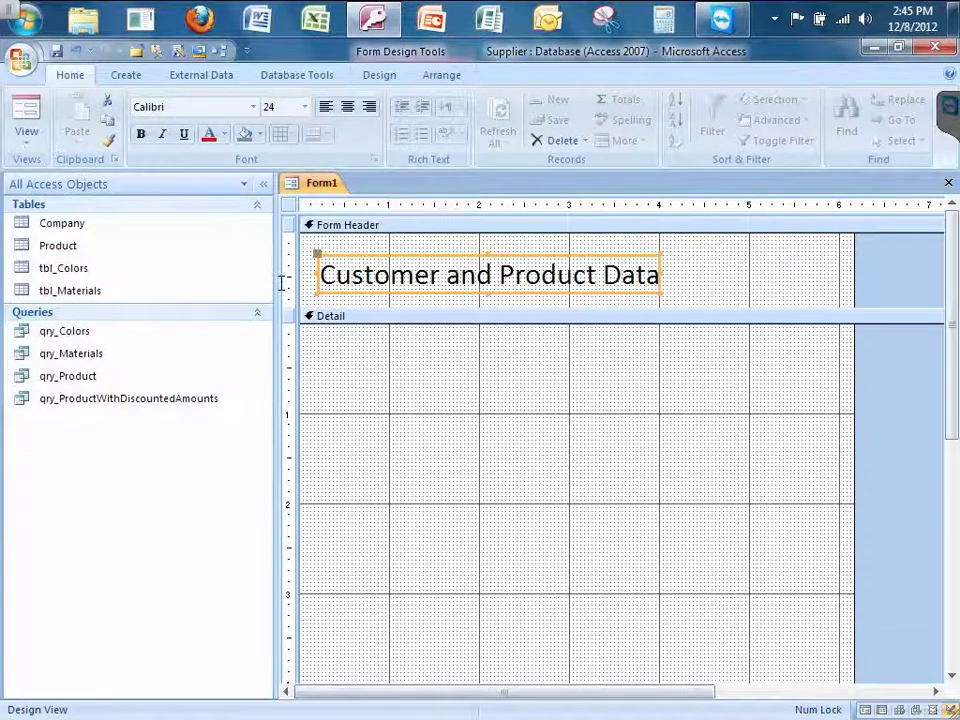
pyautogui.click(661, 275)
pyautogui.write('Fo')
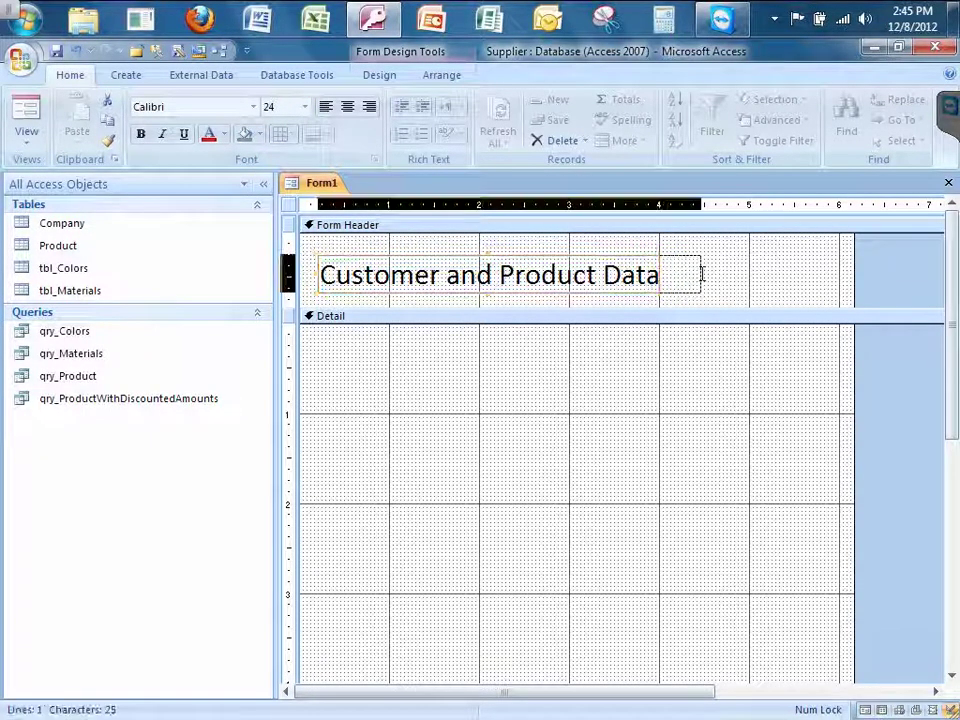
pyautogui.write('rm')
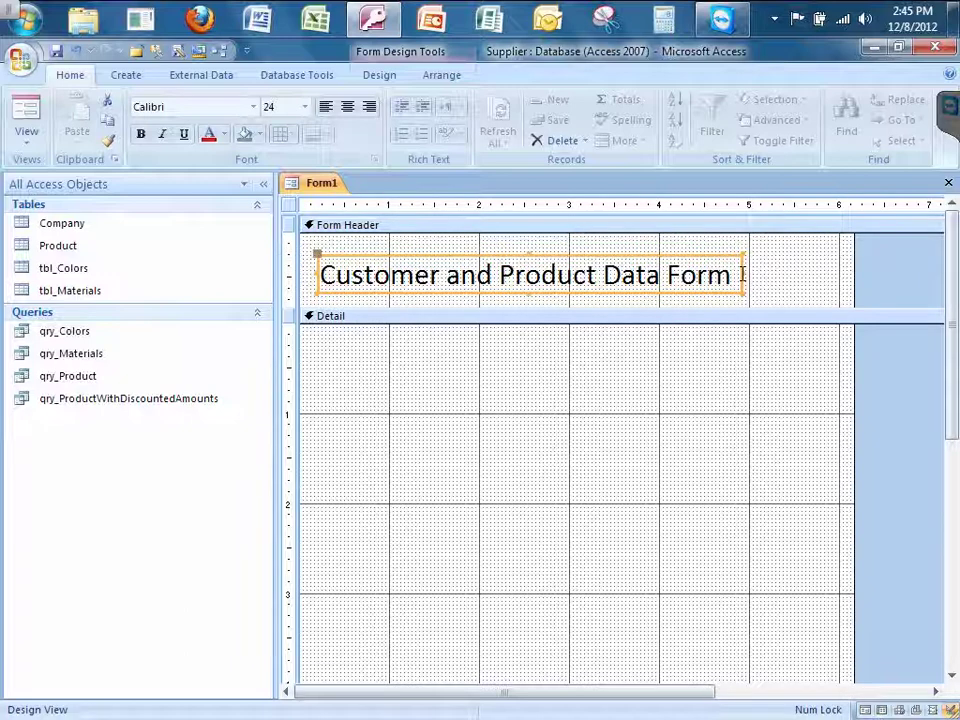
# Make the title label bold and give its text a near-white theme color.
pyautogui.click(141, 135)
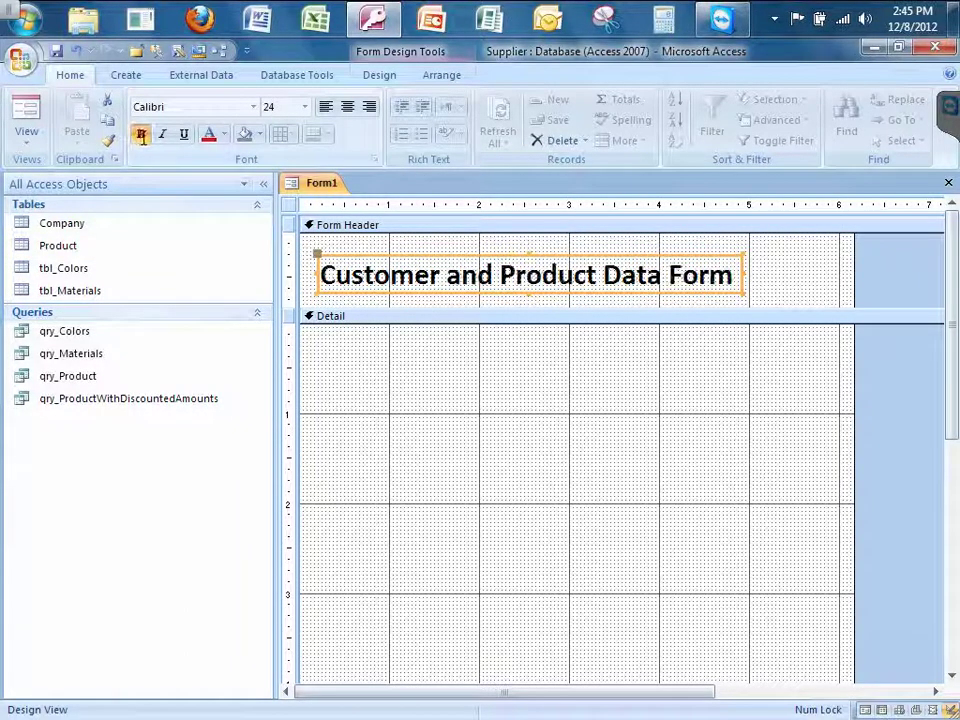
pyautogui.click(224, 134)
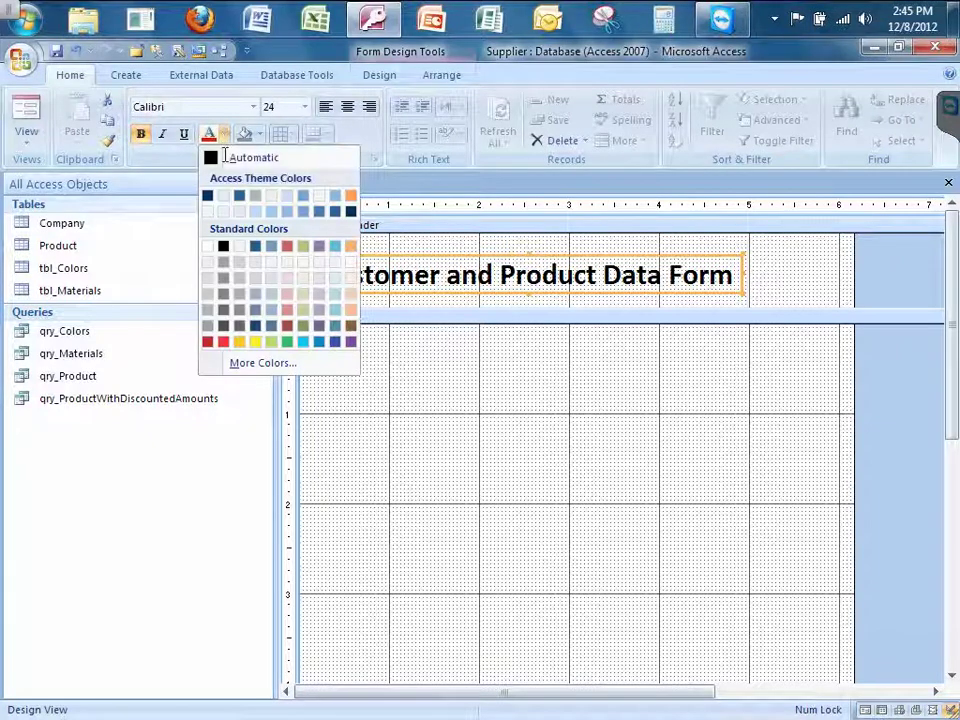
pyautogui.click(208, 213)
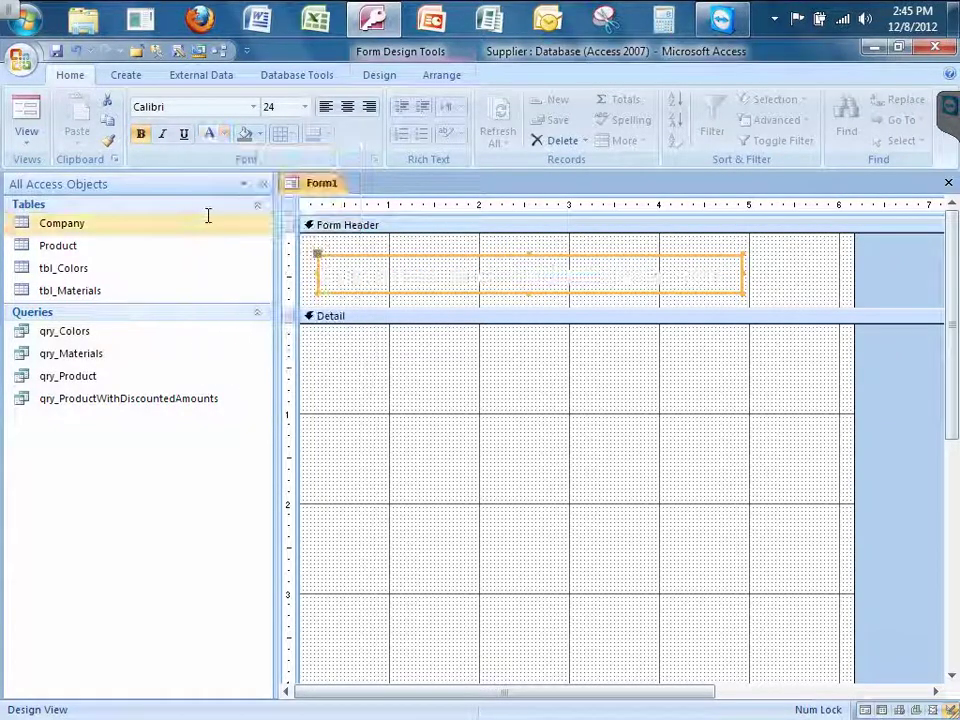
# Fill the form header's background with a muted grey-blue standard color.
pyautogui.rightClick(789, 271)
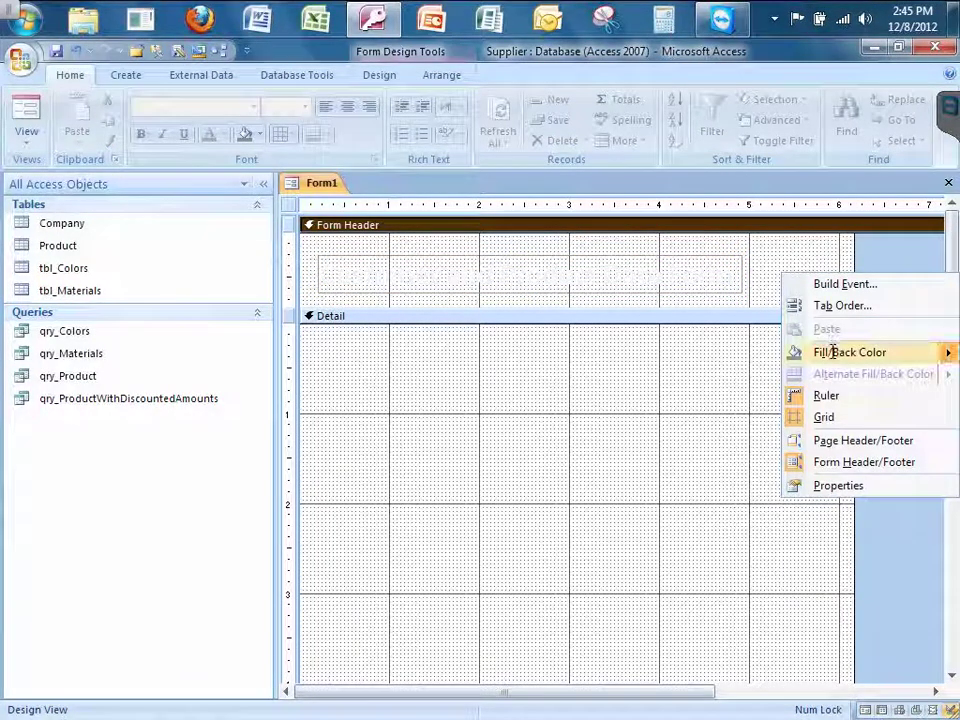
pyautogui.moveTo(832, 351)
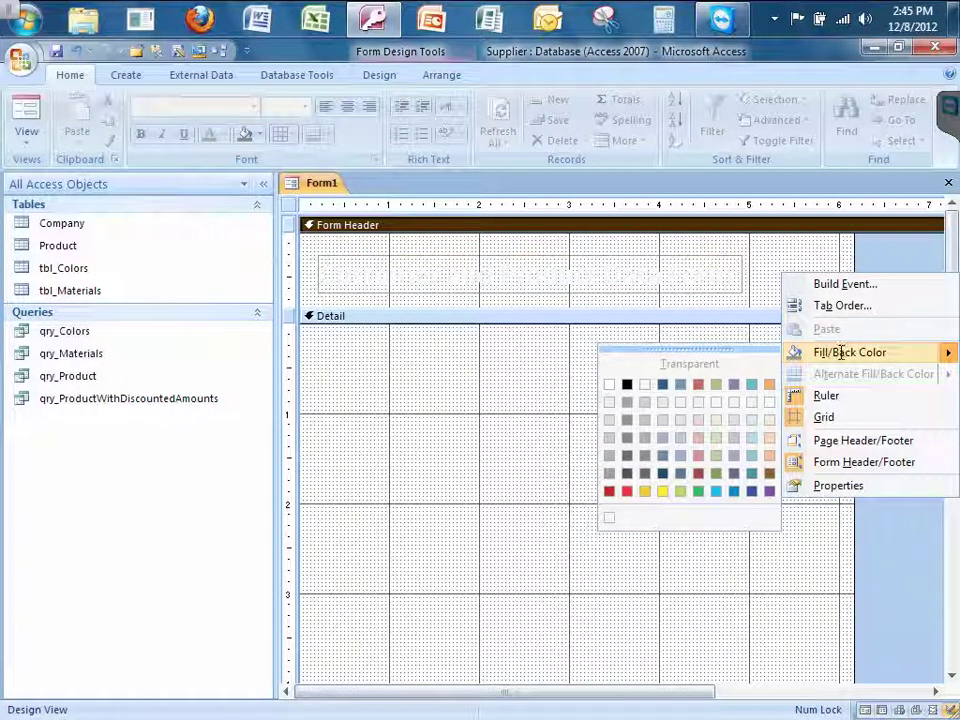
pyautogui.click(679, 455)
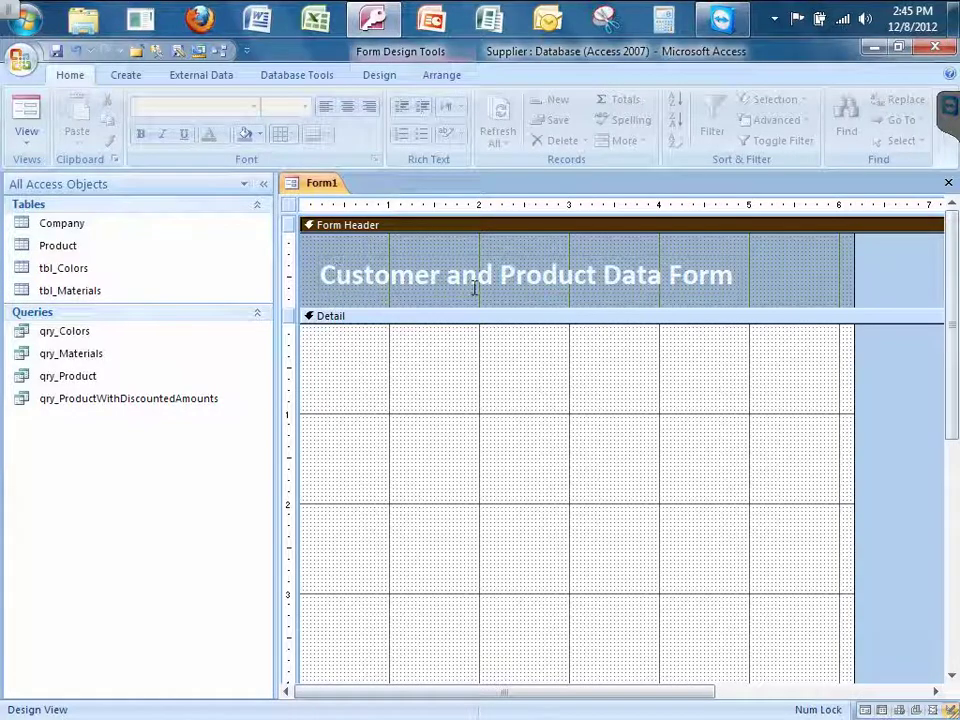
pyautogui.click(606, 365)
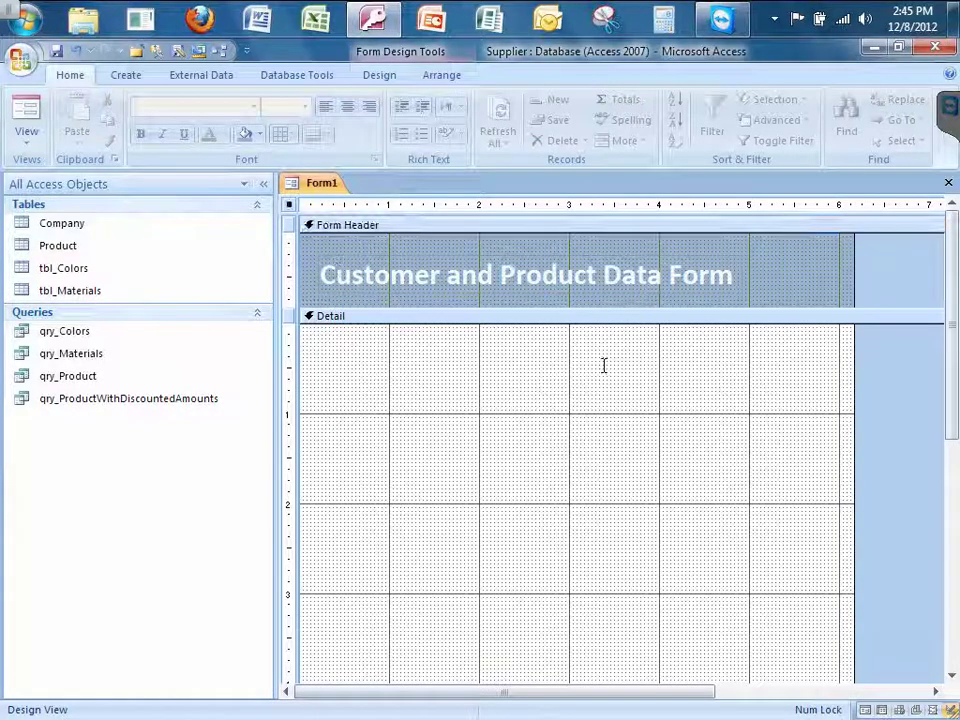
# Copy the title label and paste a duplicate of it into the form header.
pyautogui.click(491, 278)
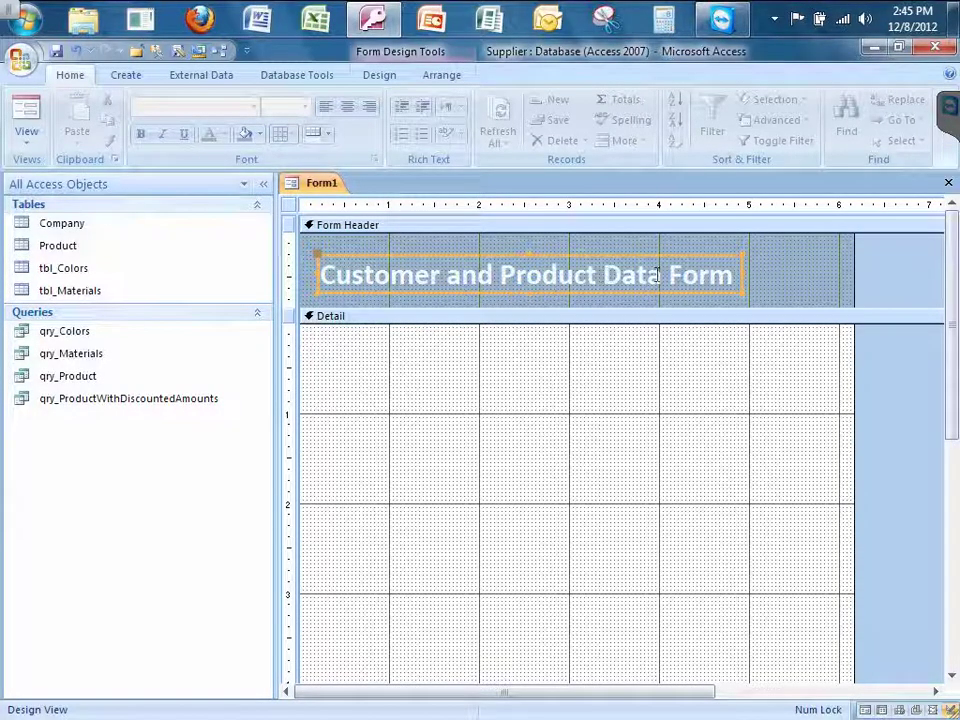
pyautogui.click(748, 281)
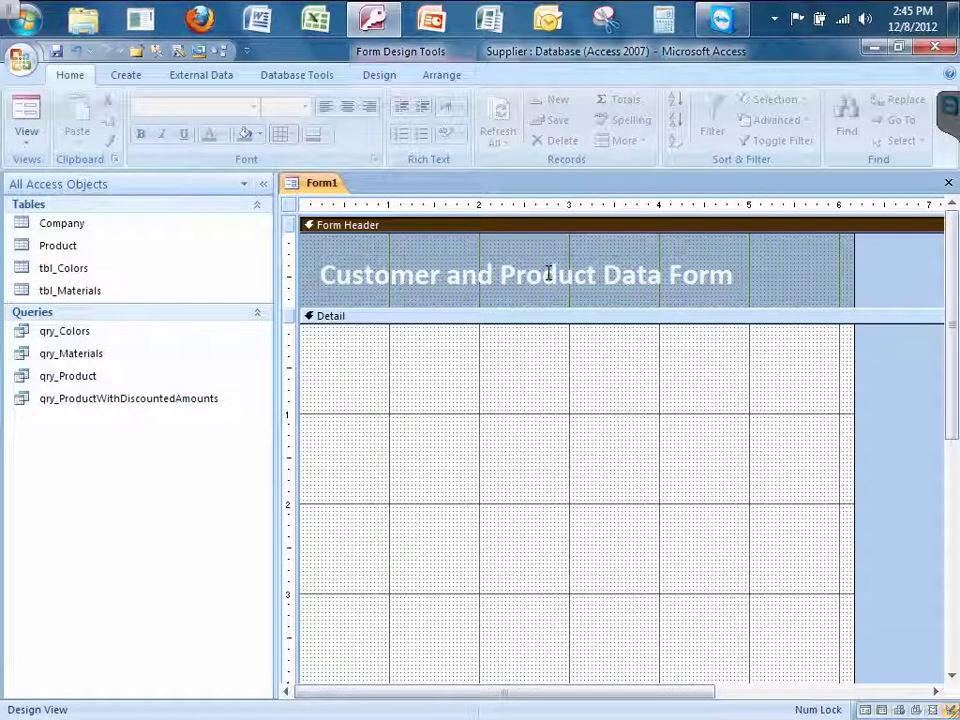
pyautogui.click(551, 274)
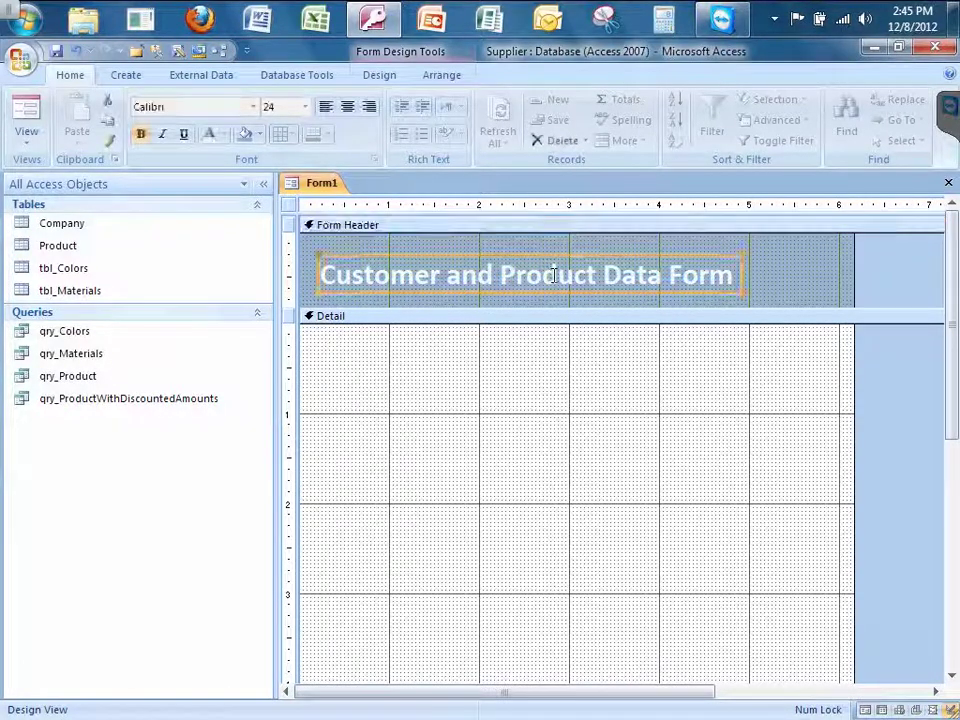
pyautogui.rightClick(555, 275)
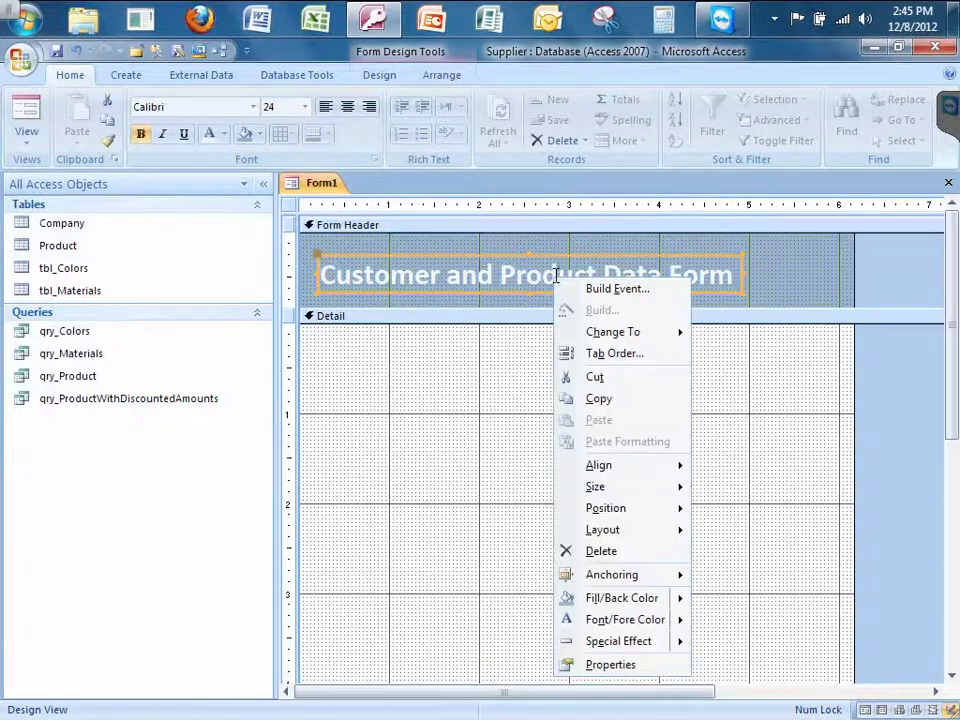
pyautogui.click(584, 399)
pyautogui.click(765, 260)
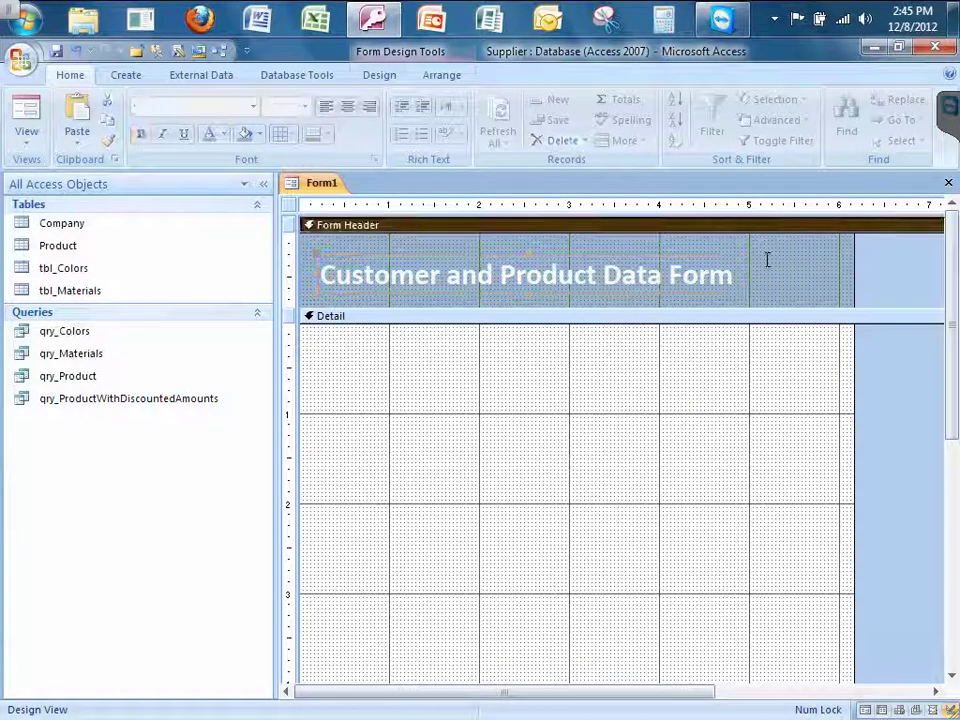
pyautogui.rightClick(767, 262)
pyautogui.click(812, 318)
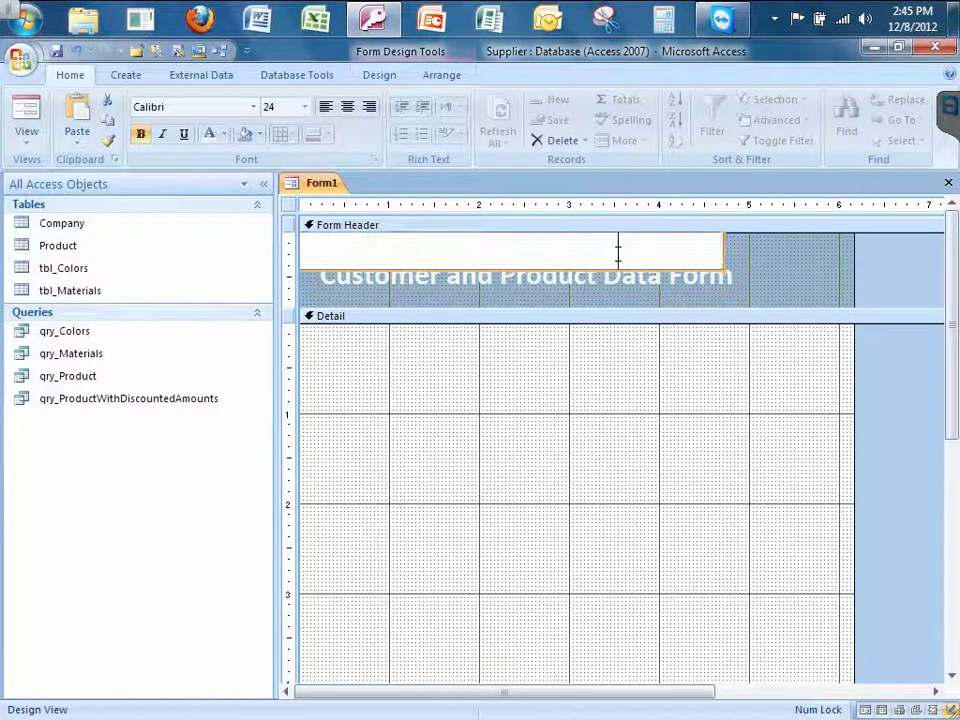
# Nudge the pasted title copy down in the header so it sits slightly above the original title.
pyautogui.click(791, 274)
pyautogui.click(655, 251)
pyautogui.click(759, 264)
pyautogui.click(684, 258)
pyautogui.press('Down')
pyautogui.press('Down')
pyautogui.press('Down')
pyautogui.press('Down')
pyautogui.press('Down')
pyautogui.press('Down')
pyautogui.press('Down')
pyautogui.press('Down')
pyautogui.press('Up')
pyautogui.press('Up')
pyautogui.press('Up')
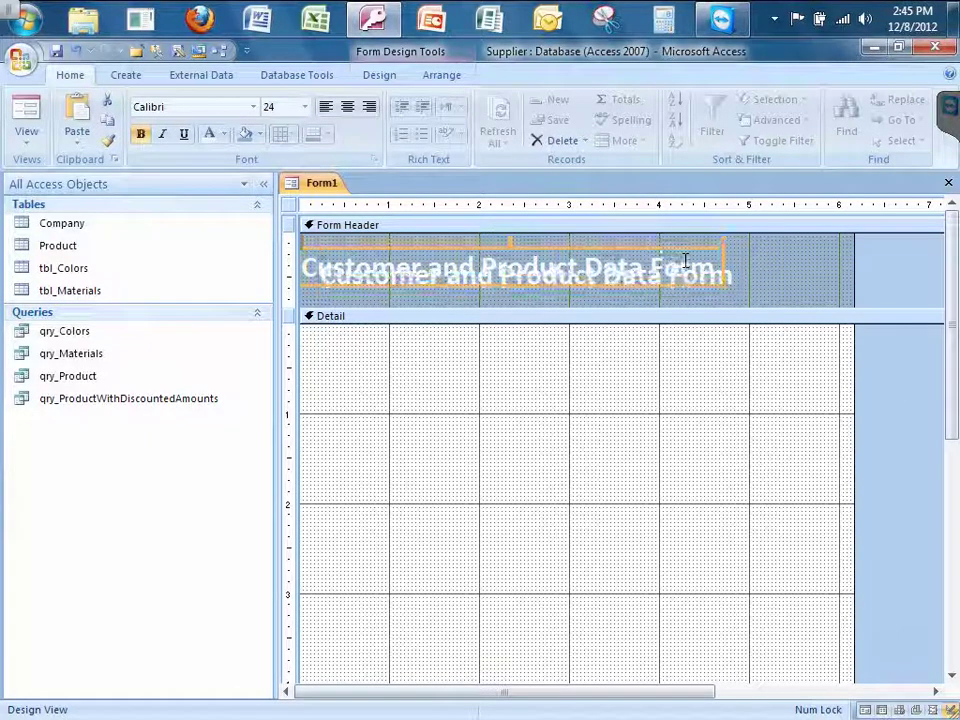
# Change the original title label's text to a medium blue theme color.
pyautogui.click(733, 283)
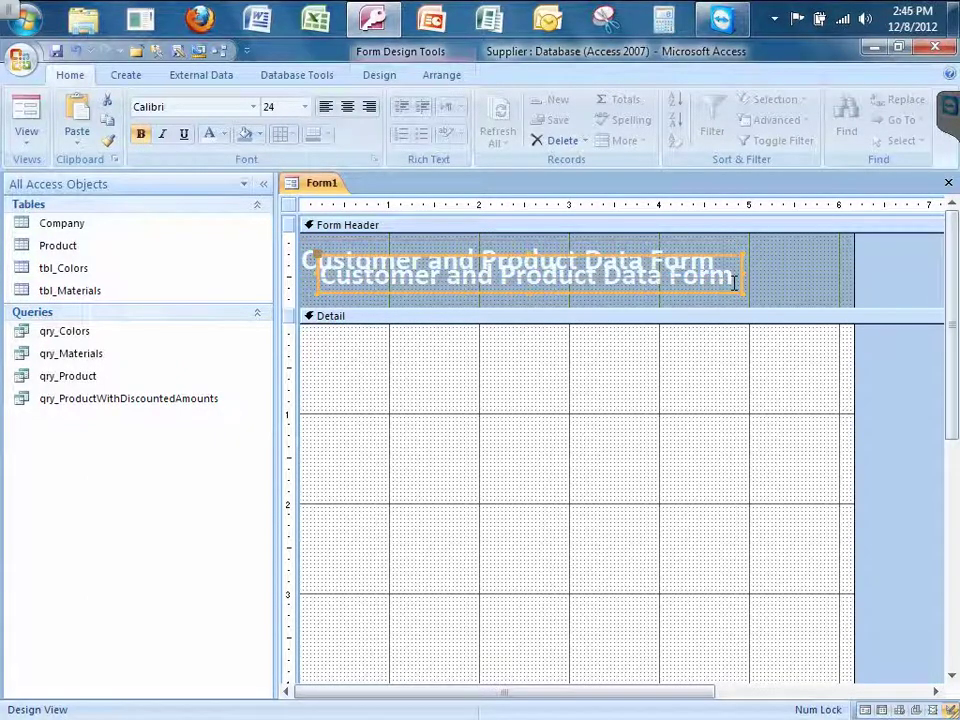
pyautogui.click(225, 136)
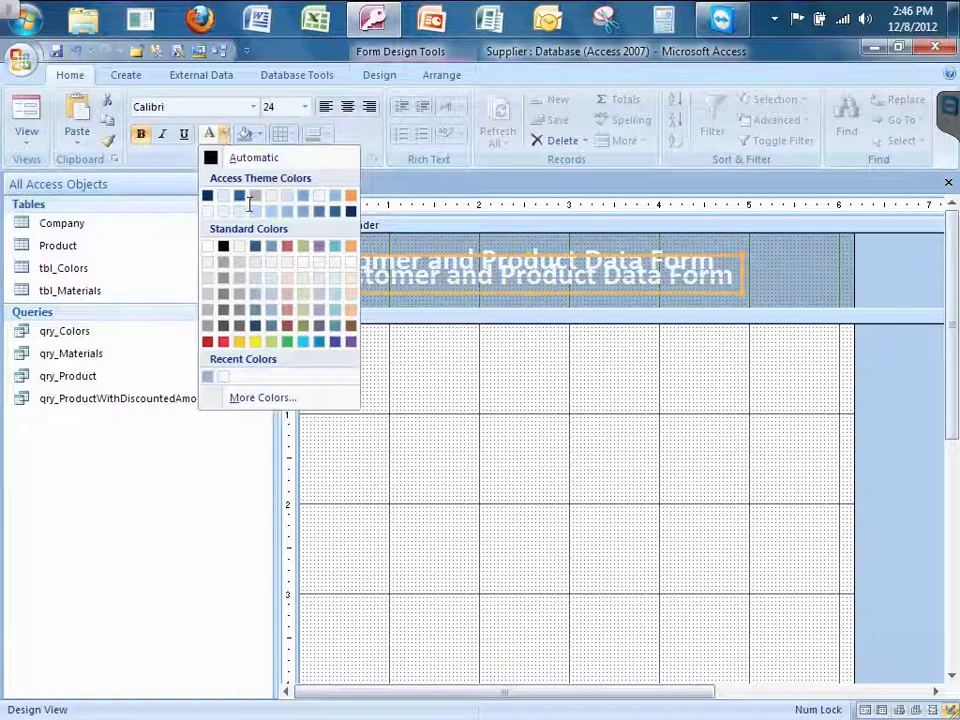
pyautogui.click(320, 210)
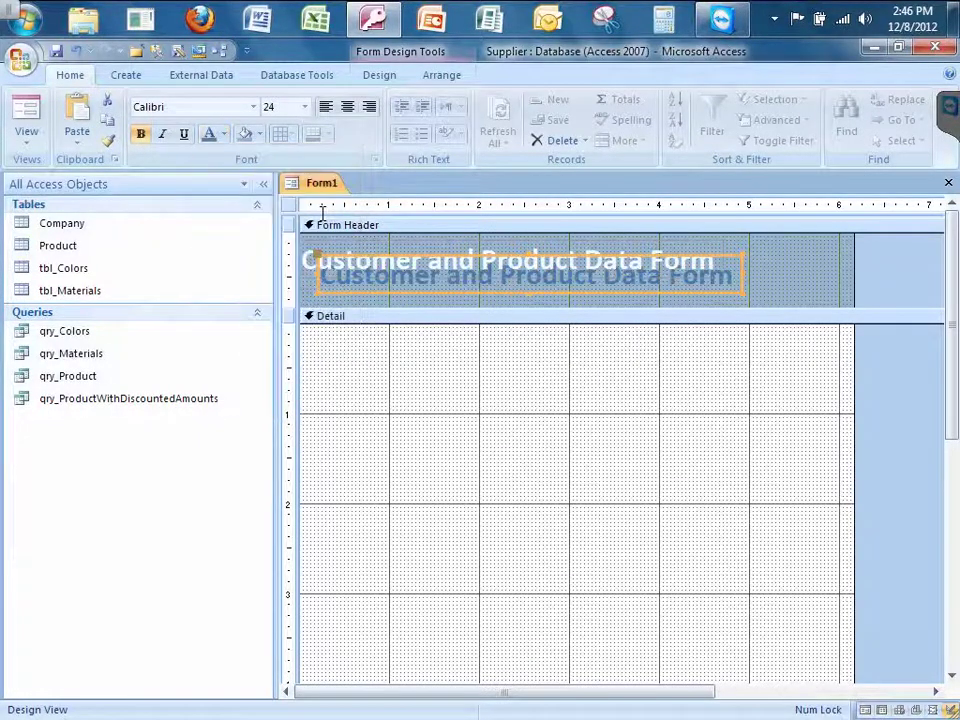
# Move the white title copy over the blue original, offset slightly up and to the left so the blue text acts as a shadow.
pyautogui.click(692, 259)
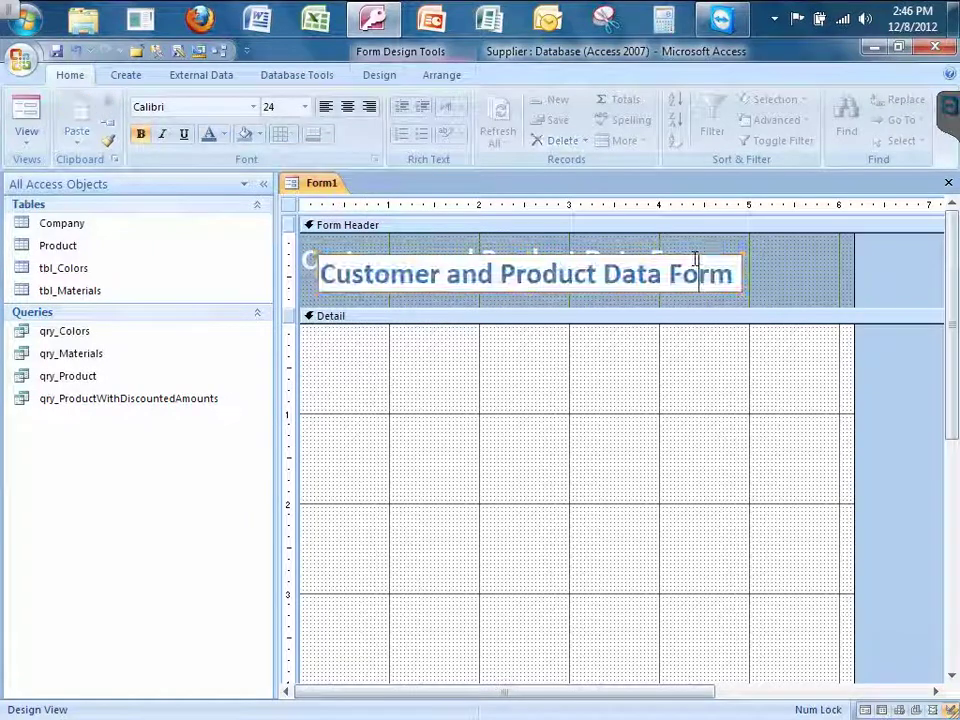
pyautogui.click(666, 249)
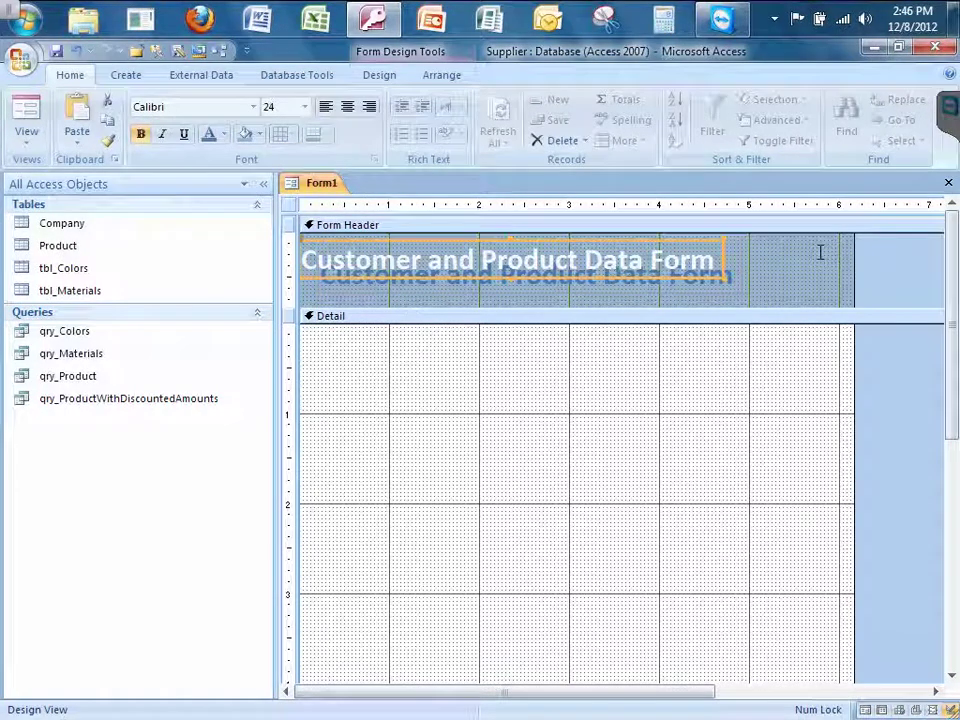
pyautogui.press('Down')
pyautogui.press('Down')
pyautogui.press('Down')
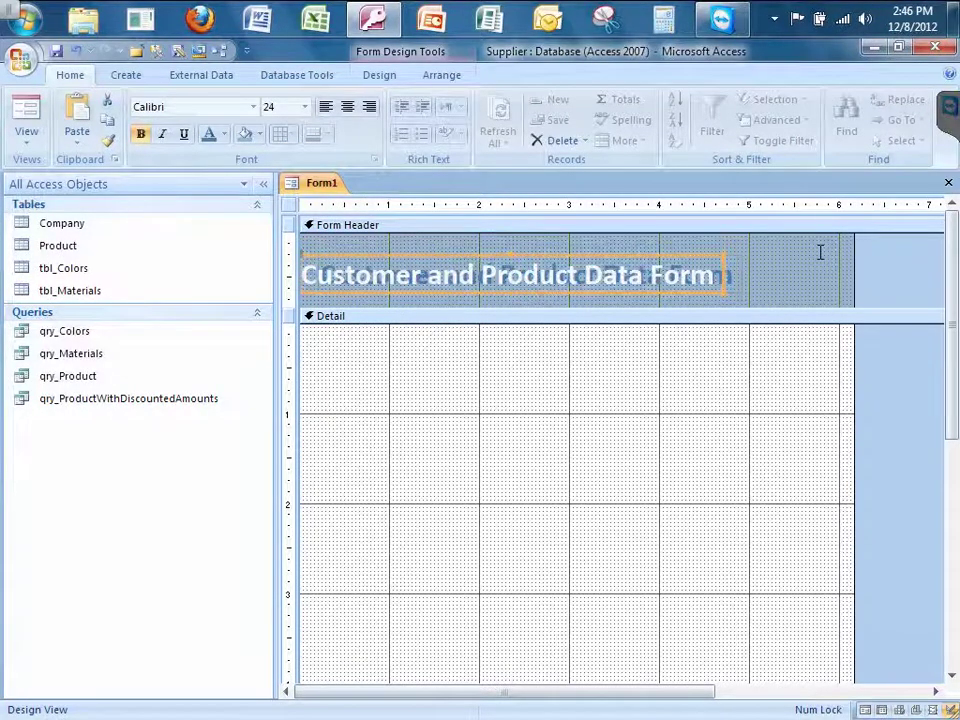
pyautogui.press('Right')
pyautogui.press('Right')
pyautogui.press('Right')
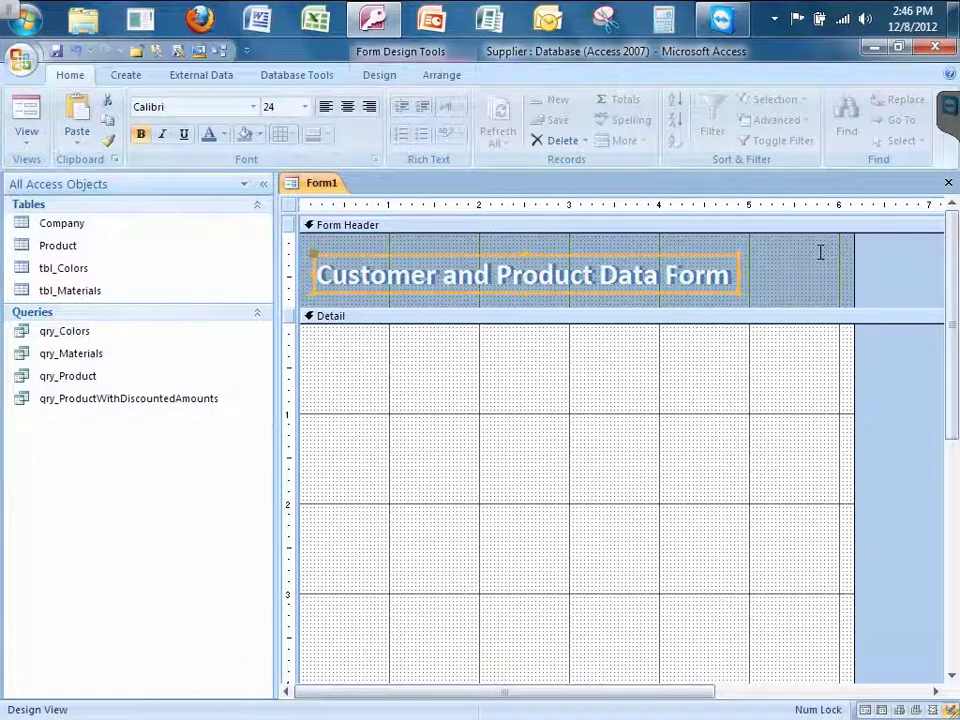
pyautogui.press('Up')
pyautogui.press('Left')
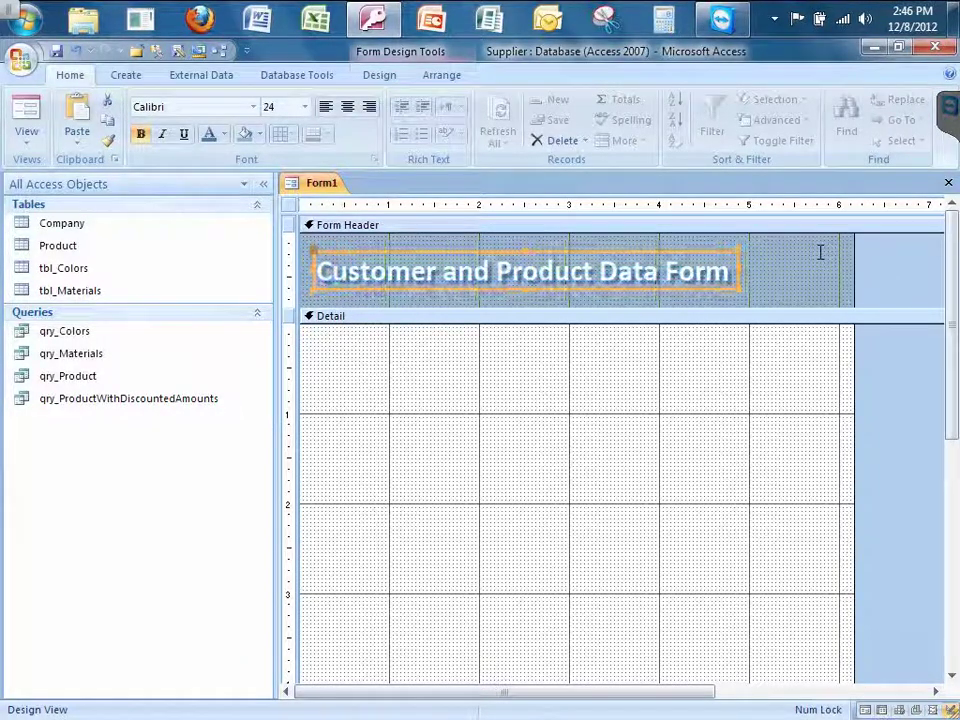
pyautogui.click(820, 252)
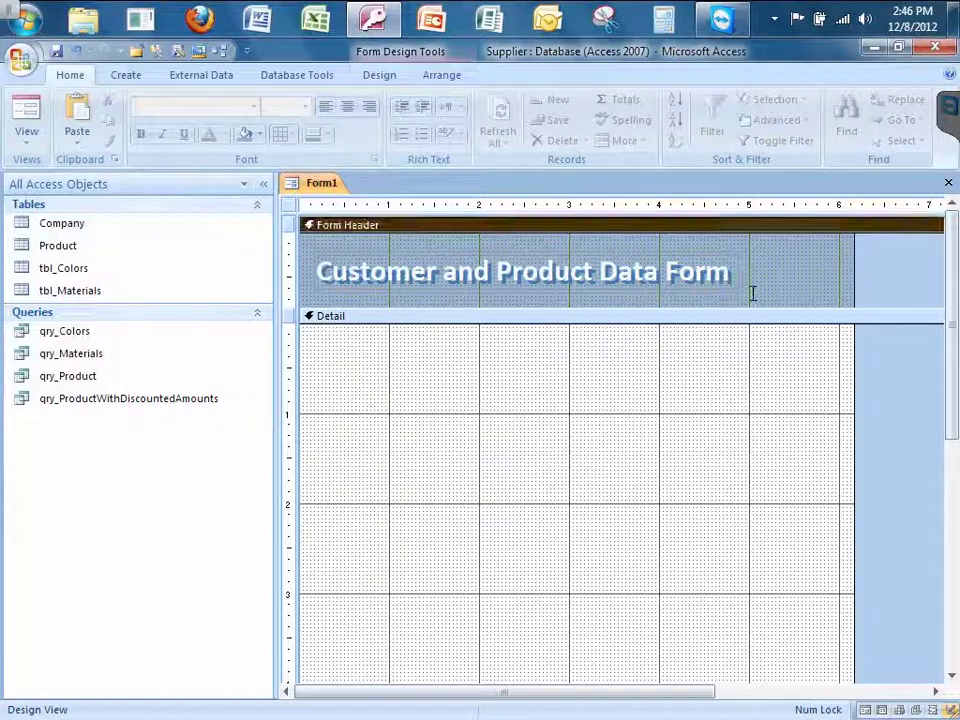
# Select both title labels together and move them into the upper-left corner of the form header.
pyautogui.moveTo(535, 255); pyautogui.dragTo(750, 266)
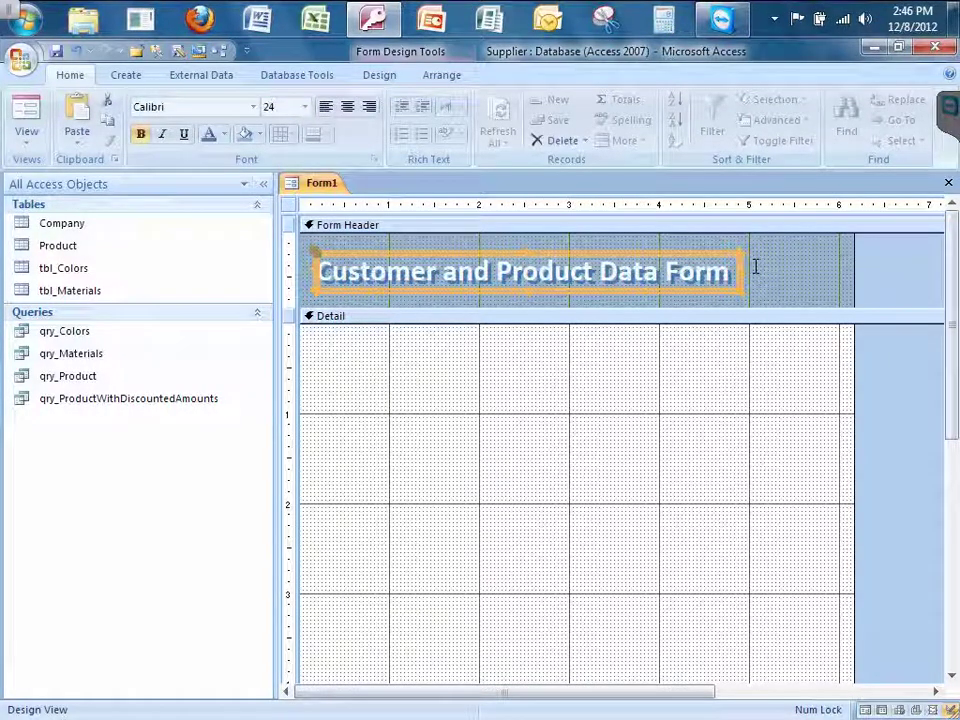
pyautogui.press('Up')
pyautogui.press('Up')
pyautogui.press('Up')
pyautogui.press('Up')
pyautogui.press('Up')
pyautogui.press('Up')
pyautogui.press('Up')
pyautogui.press('Up')
pyautogui.press('Up')
pyautogui.press('Up')
pyautogui.press('Up')
pyautogui.press('Up')
pyautogui.press('Up')
pyautogui.press('Up')
pyautogui.press('Up')
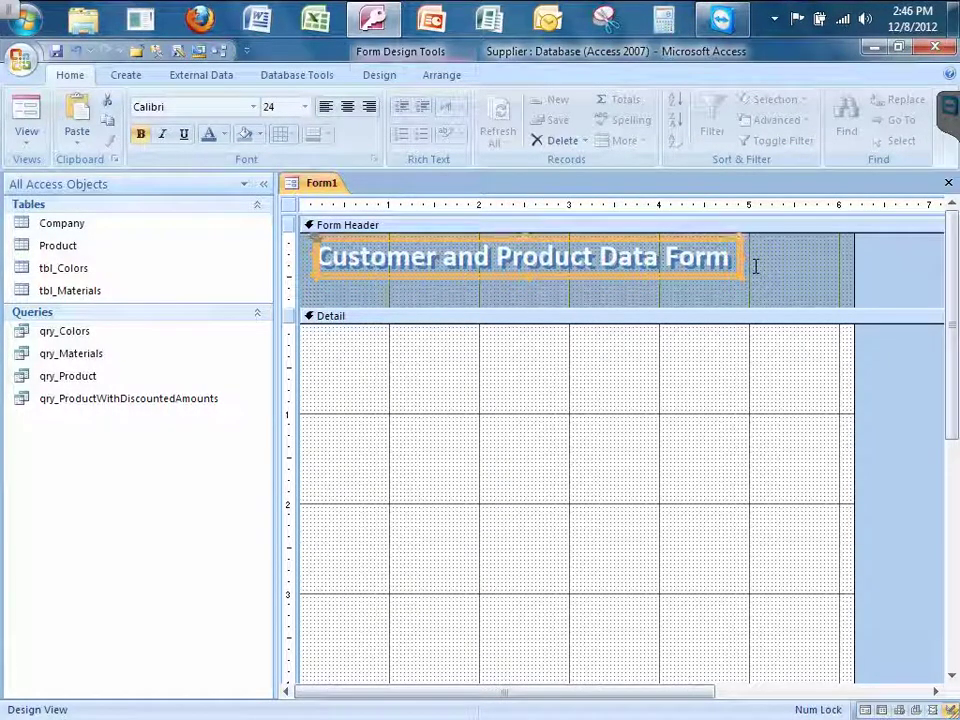
pyautogui.press('Left')
pyautogui.press('Left')
pyautogui.press('Left')
pyautogui.press('Left')
pyautogui.press('Left')
pyautogui.press('Left')
pyautogui.press('Left')
pyautogui.press('Left')
pyautogui.press('Left')
pyautogui.press('Left')
pyautogui.press('Left')
pyautogui.press('Left')
pyautogui.press('Left')
pyautogui.press('Left')
pyautogui.press('Left')
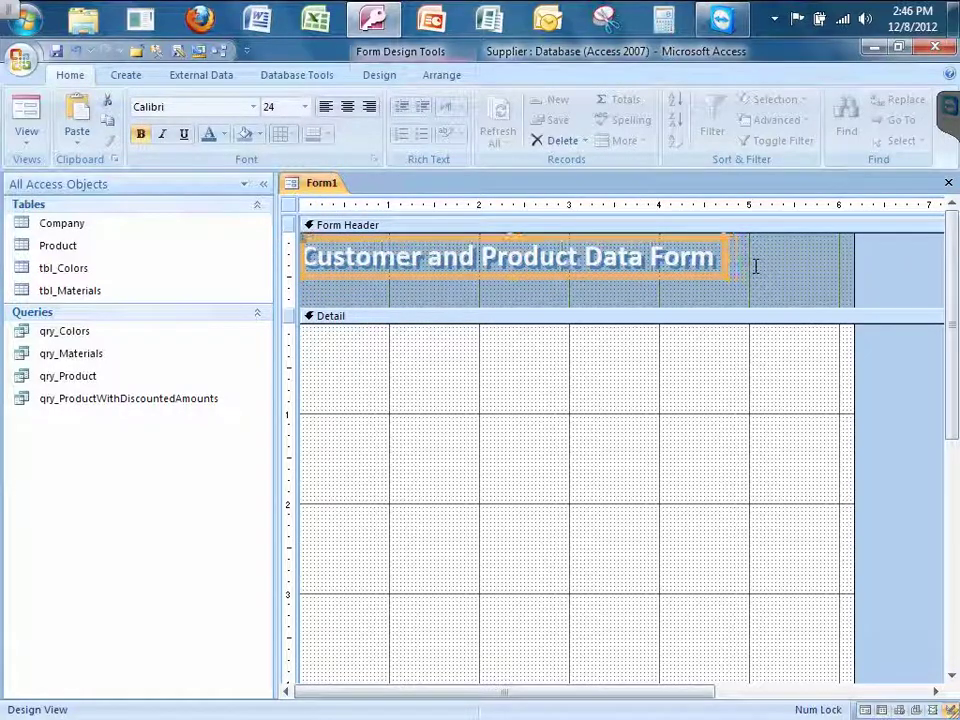
# Reduce the form header's height so the Detail section starts just below the title.
pyautogui.click(540, 301)
pyautogui.moveTo(540, 287); pyautogui.dragTo(540, 285)
pyautogui.click(497, 358)
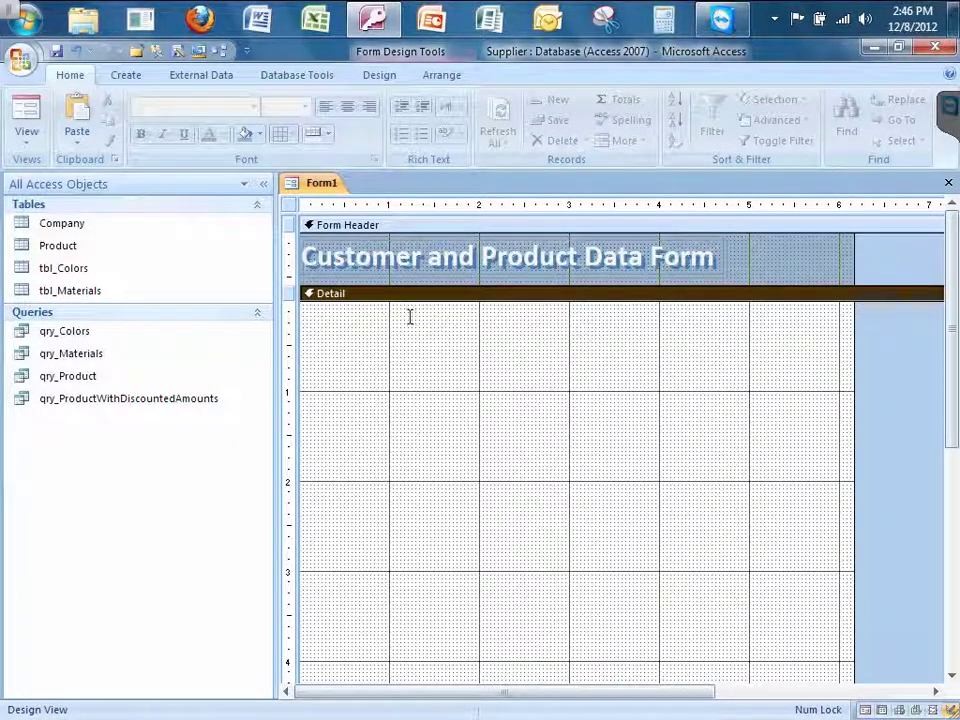
# Add the Company ID, Company Name, Product Type and Address fields from the Company table to the Detail section.
pyautogui.click(384, 76)
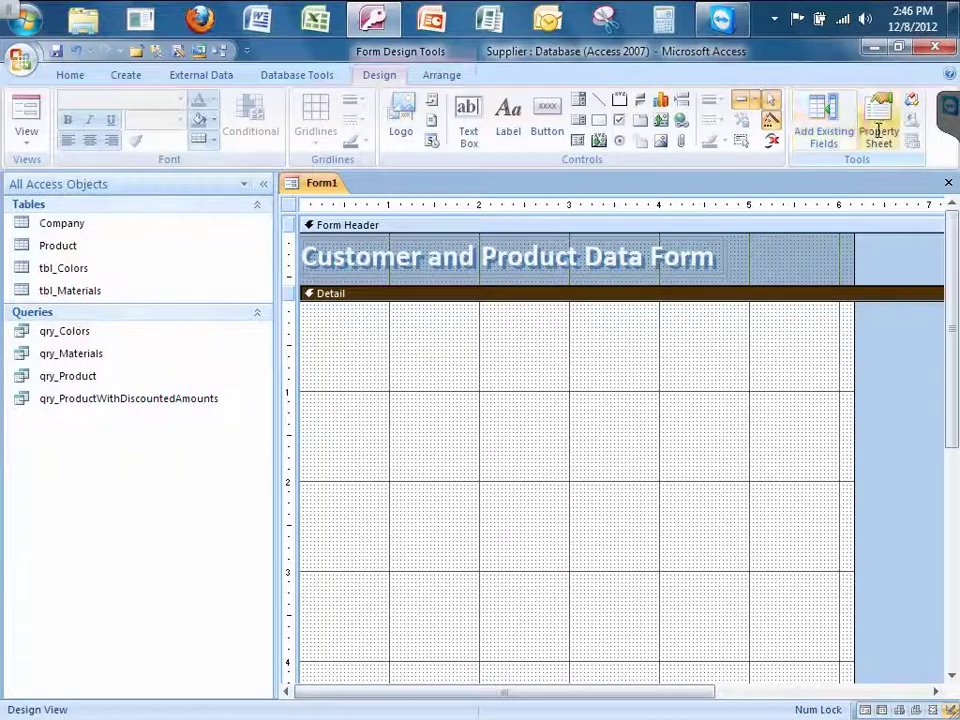
pyautogui.click(822, 128)
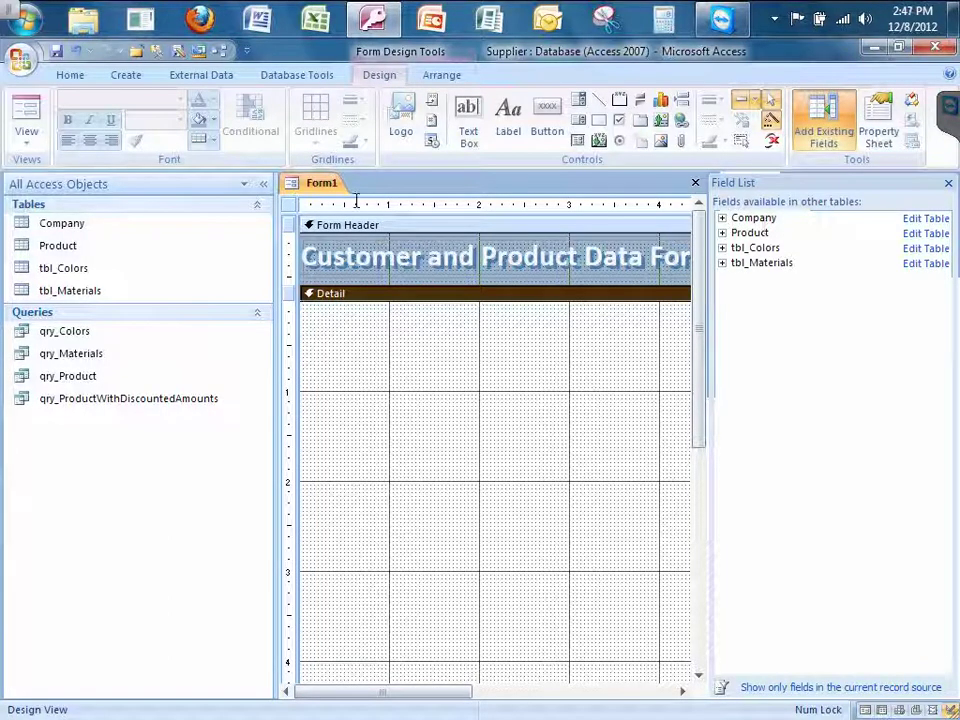
pyautogui.click(722, 218)
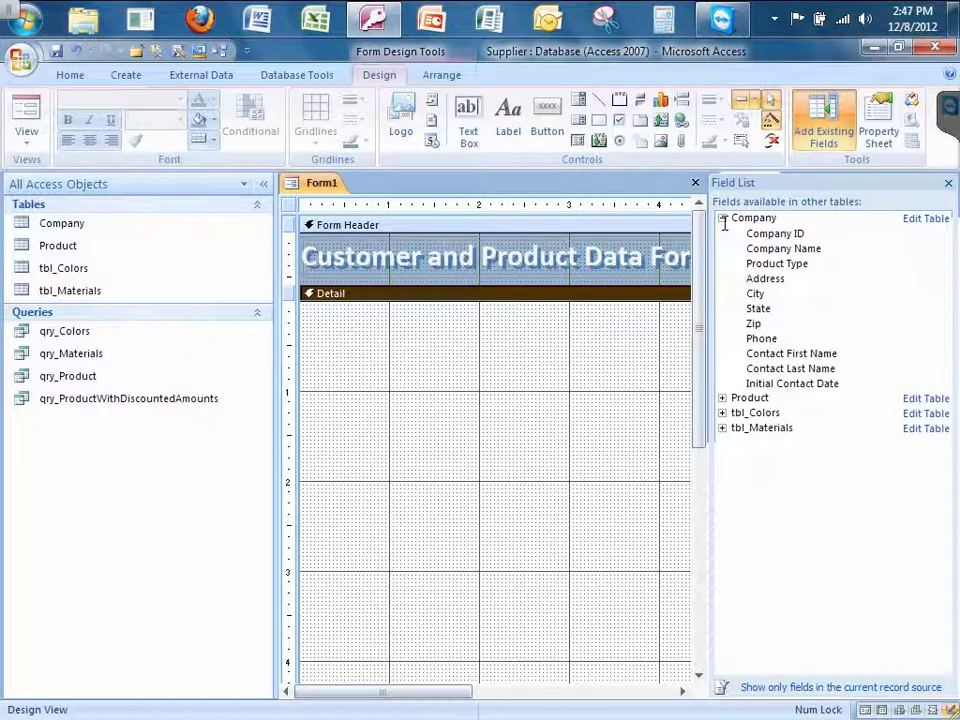
pyautogui.doubleClick(763, 234)
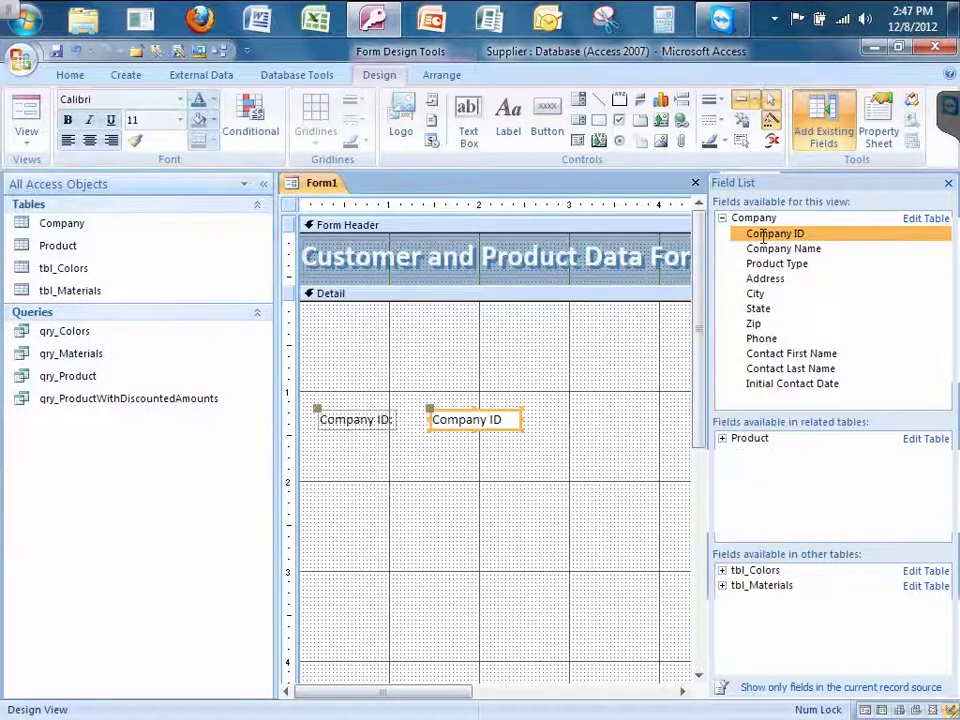
pyautogui.doubleClick(764, 248)
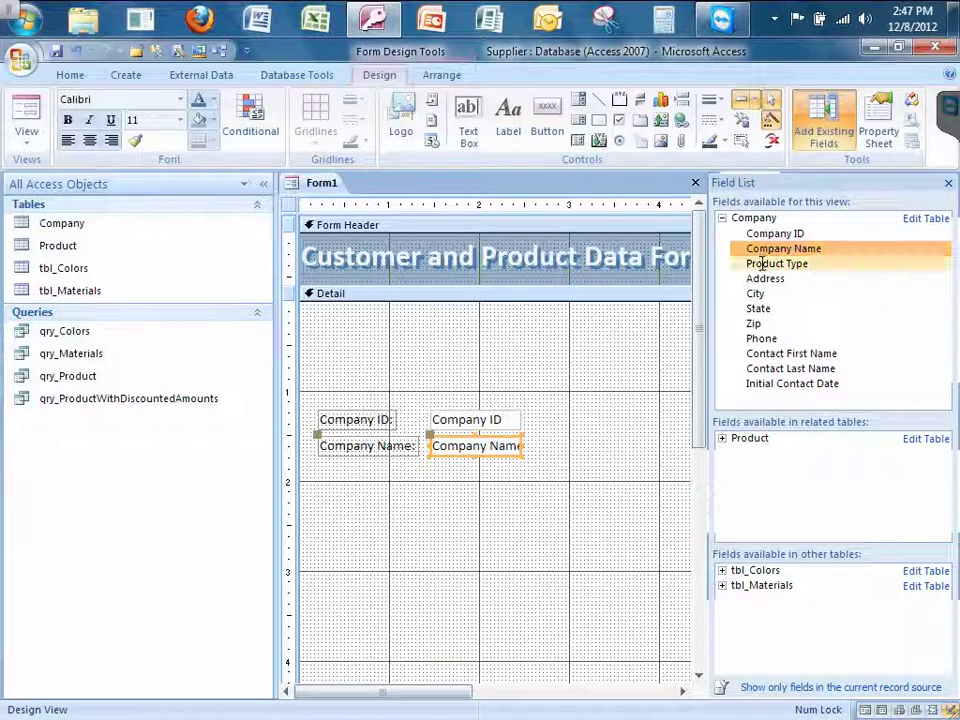
pyautogui.doubleClick(762, 264)
pyautogui.click(762, 279)
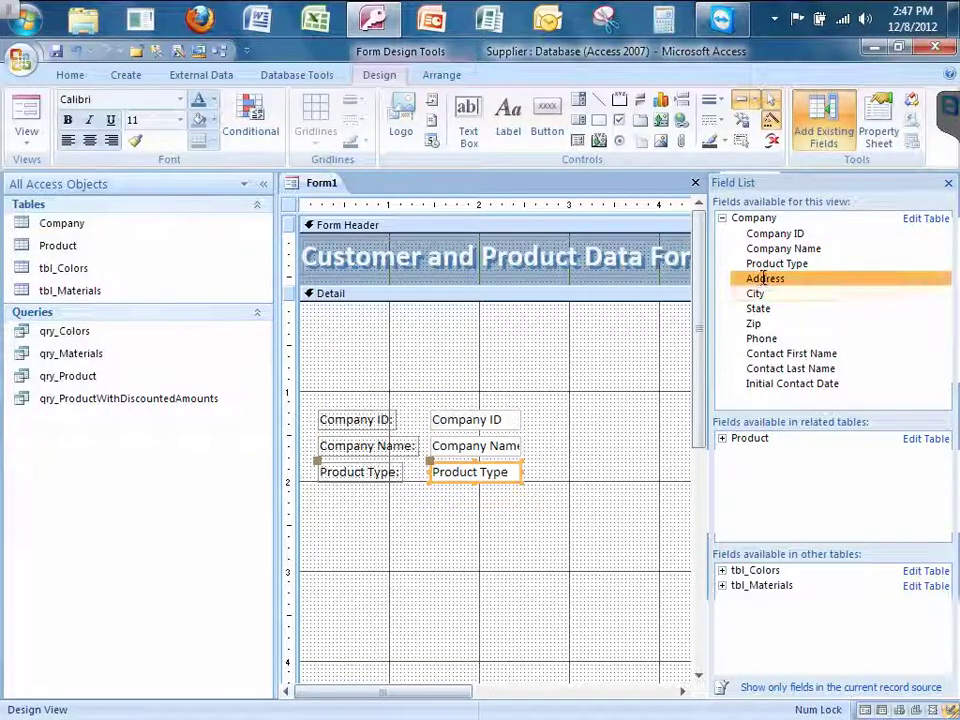
pyautogui.doubleClick(763, 279)
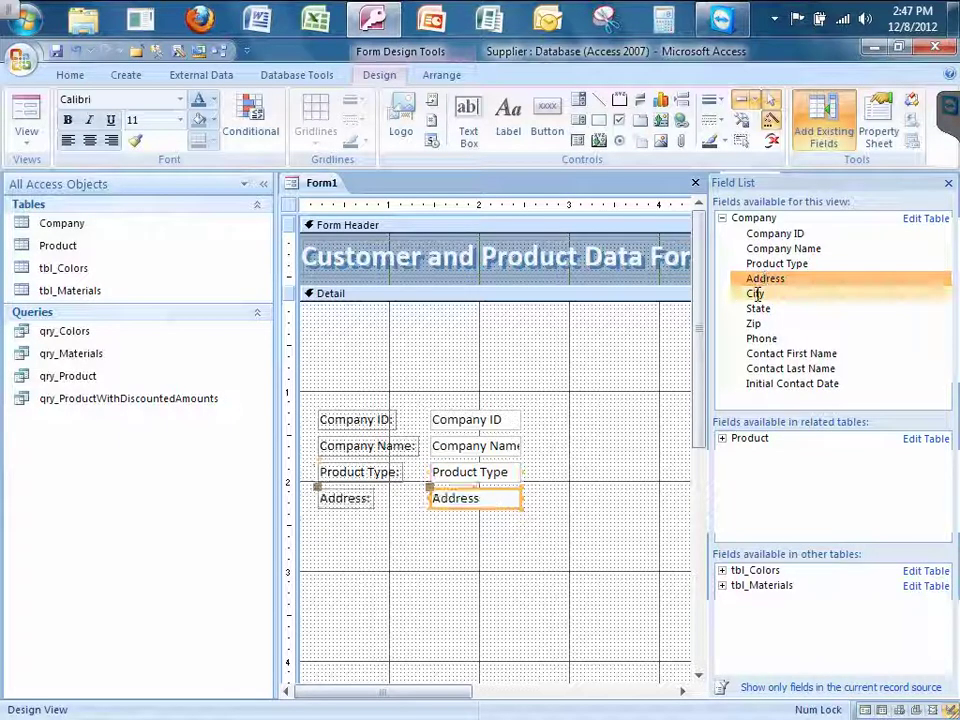
# Add the Company table's remaining fields, City through Initial Contact Date, to the Detail section and close the field list.
pyautogui.doubleClick(755, 294)
pyautogui.doubleClick(758, 309)
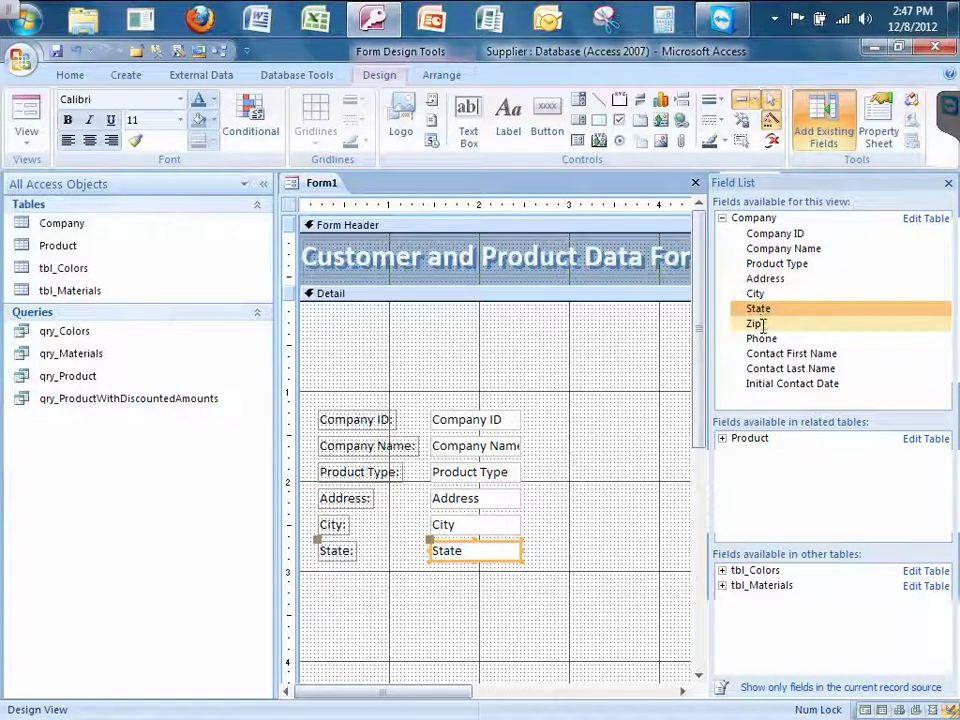
pyautogui.doubleClick(763, 325)
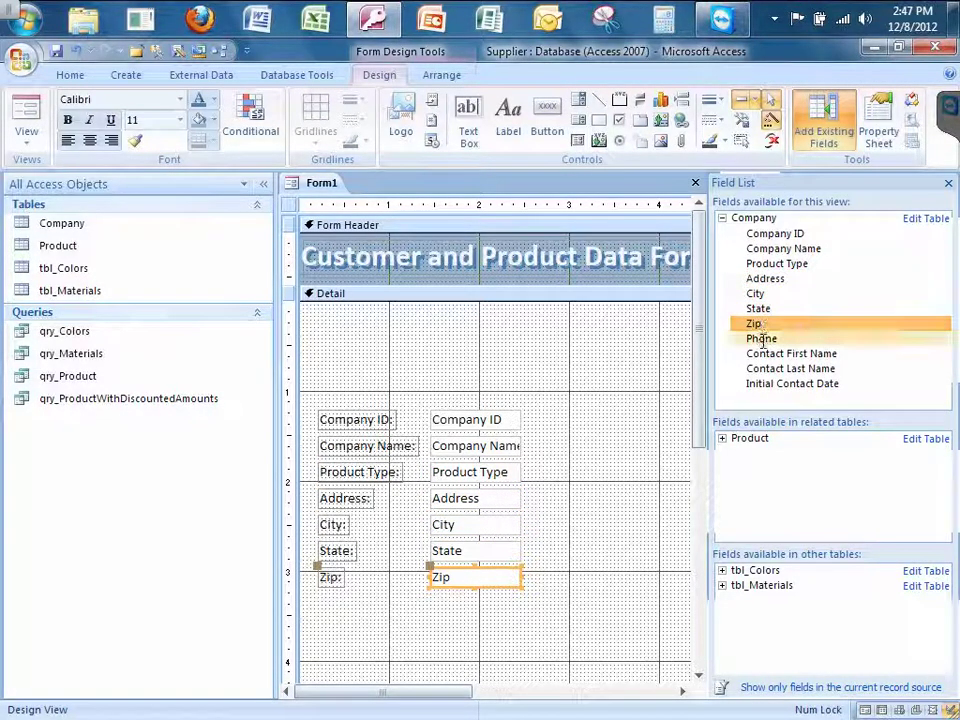
pyautogui.doubleClick(763, 340)
pyautogui.doubleClick(764, 353)
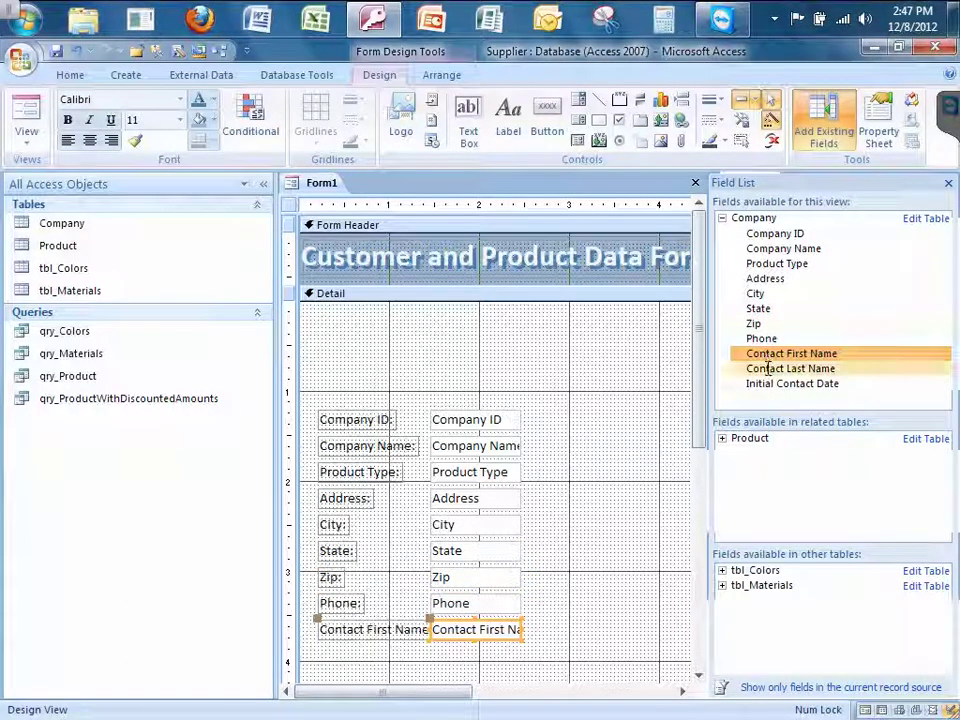
pyautogui.click(766, 369)
pyautogui.doubleClick(766, 369)
pyautogui.doubleClick(766, 384)
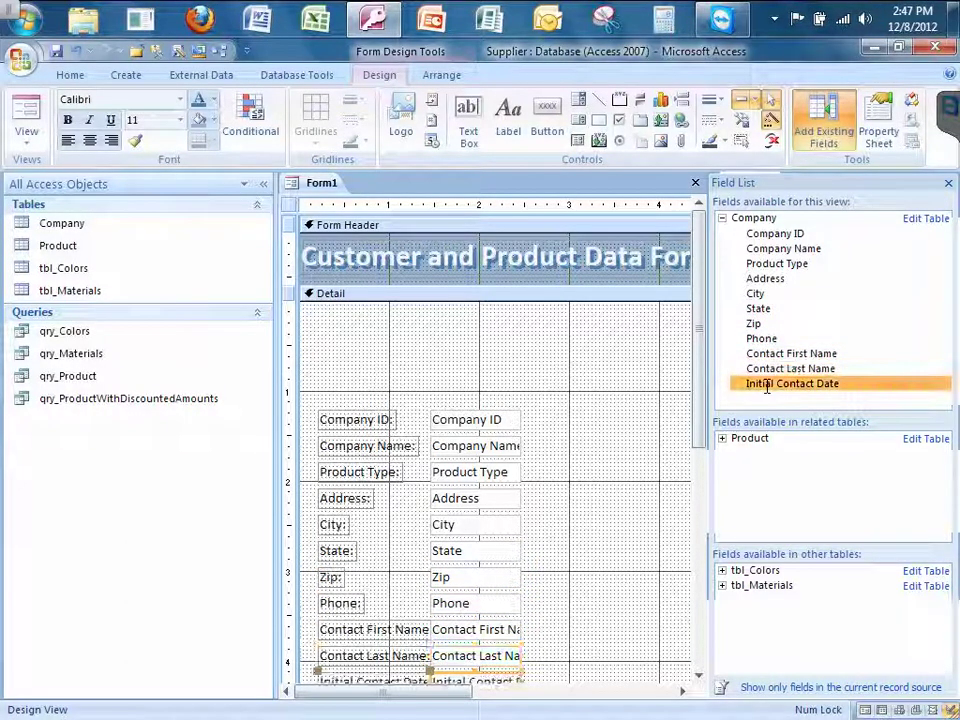
pyautogui.click(949, 184)
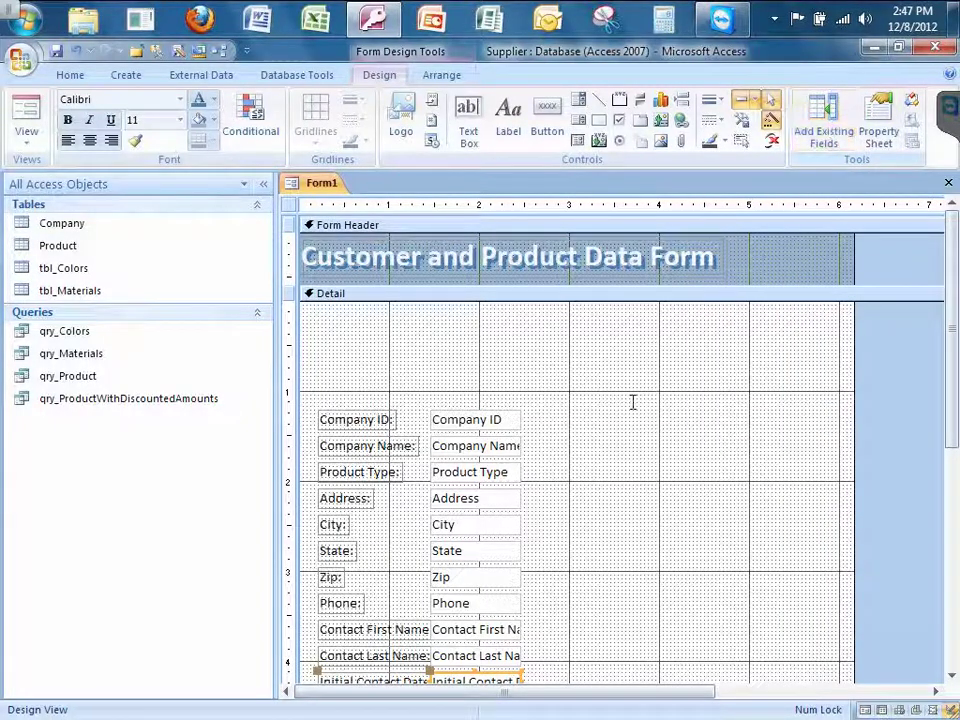
# Select the Company field controls as a group and move them to the upper-left corner of the Detail section.
pyautogui.moveTo(541, 681); pyautogui.dragTo(355, 398)
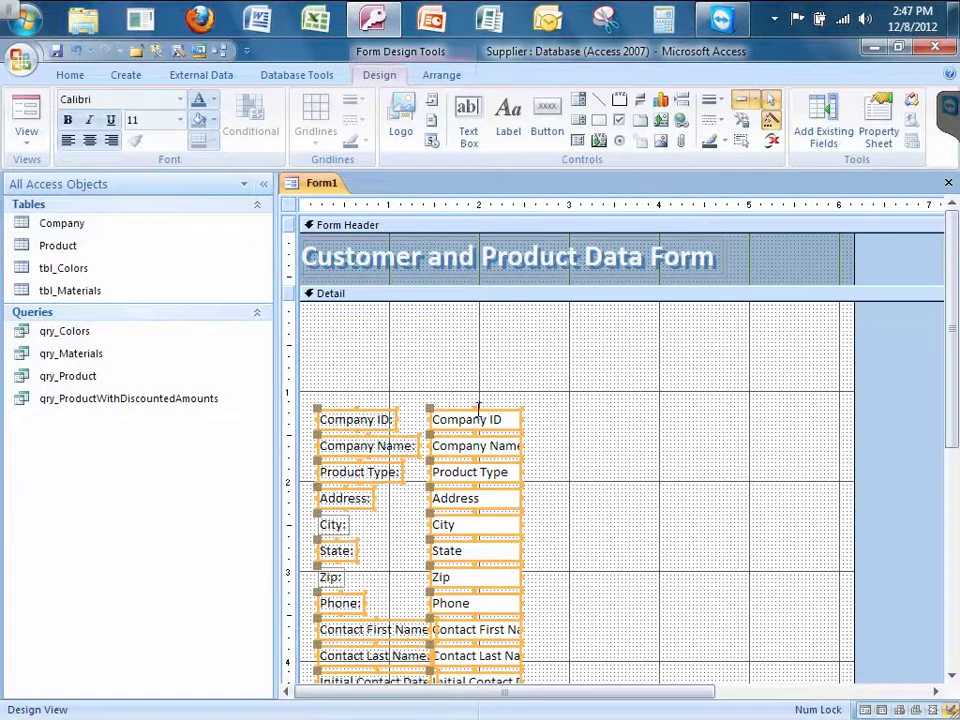
pyautogui.press('Up')
pyautogui.press('Up')
pyautogui.press('Up')
pyautogui.press('Up')
pyautogui.press('Up')
pyautogui.press('Up')
pyautogui.press('Up')
pyautogui.press('Up')
pyautogui.press('Up')
pyautogui.press('Up')
pyautogui.press('Up')
pyautogui.press('Up')
pyautogui.press('Up')
pyautogui.press('Up')
pyautogui.press('Up')
pyautogui.press('Up')
pyautogui.press('Up')
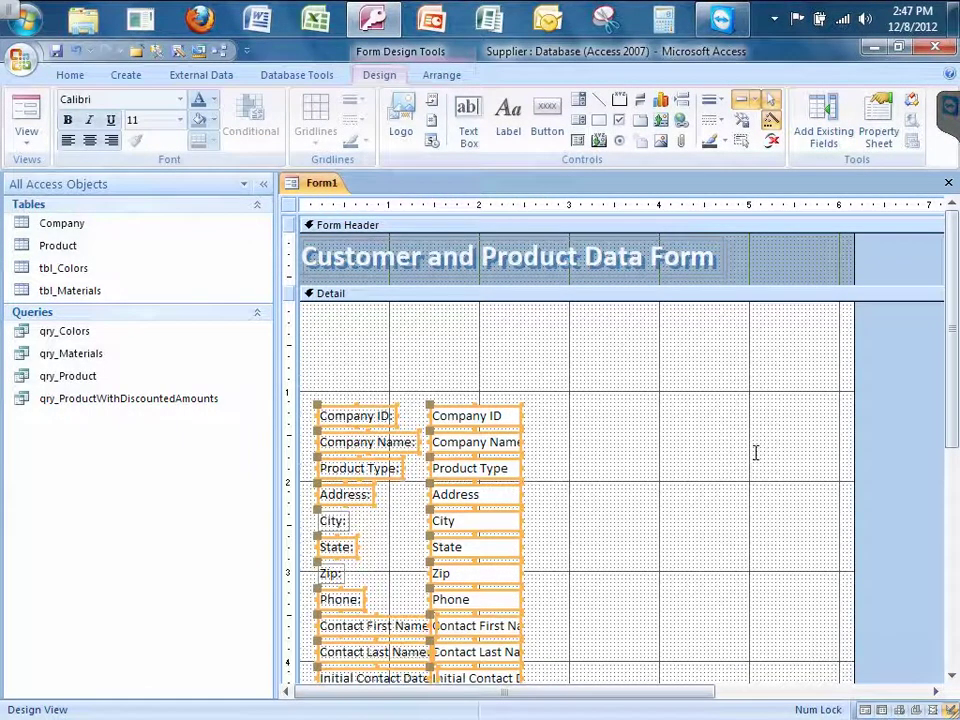
pyautogui.press('Up')
pyautogui.press('Up')
pyautogui.press('Up')
pyautogui.press('Up')
pyautogui.press('Up')
pyautogui.press('Up')
pyautogui.press('Up')
pyautogui.press('Up')
pyautogui.press('Up')
pyautogui.press('Up')
pyautogui.press('Up')
pyautogui.press('Up')
pyautogui.press('Up')
pyautogui.press('Up')
pyautogui.press('Up')
pyautogui.press('Up')
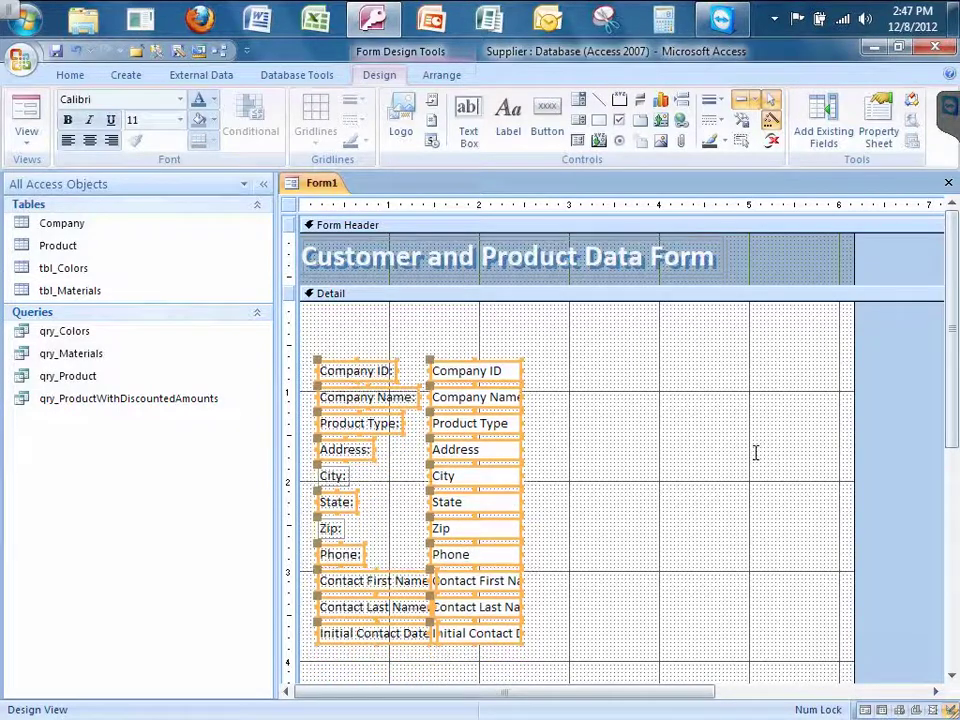
pyautogui.press('Up')
pyautogui.press('Up')
pyautogui.press('Up')
pyautogui.press('Up')
pyautogui.press('Up')
pyautogui.press('Up')
pyautogui.press('Up')
pyautogui.press('Up')
pyautogui.press('Up')
pyautogui.press('Up')
pyautogui.press('Up')
pyautogui.press('Up')
pyautogui.press('Up')
pyautogui.press('Up')
pyautogui.press('Up')
pyautogui.press('Up')
pyautogui.press('Up')
pyautogui.press('Up')
pyautogui.press('Up')
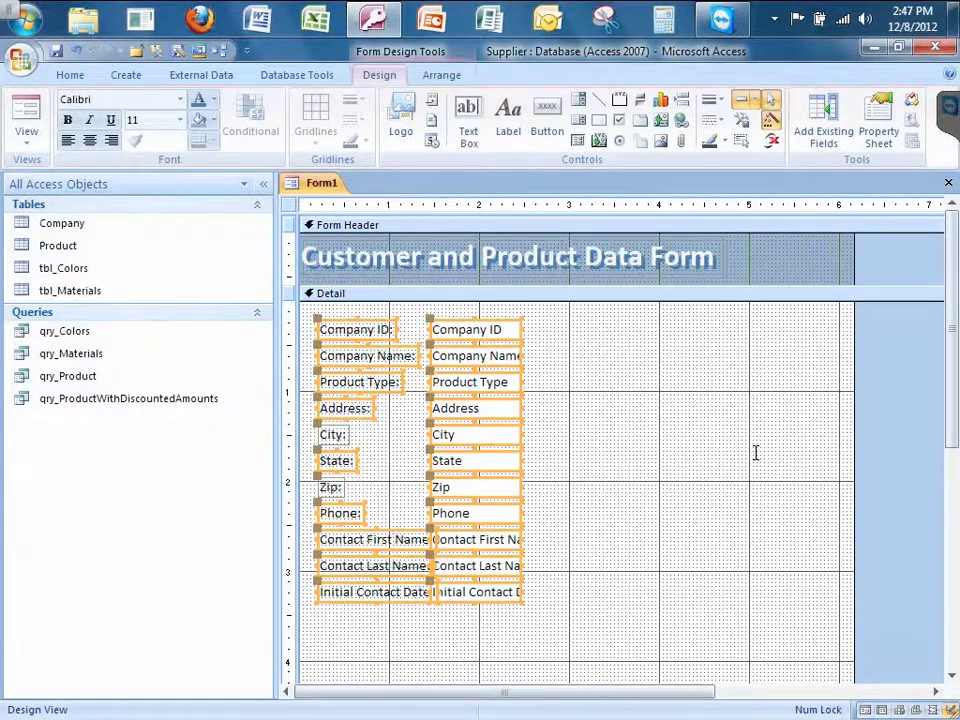
pyautogui.press('Left')
pyautogui.press('Left')
pyautogui.press('Left')
pyautogui.press('Left')
pyautogui.press('Left')
pyautogui.press('Left')
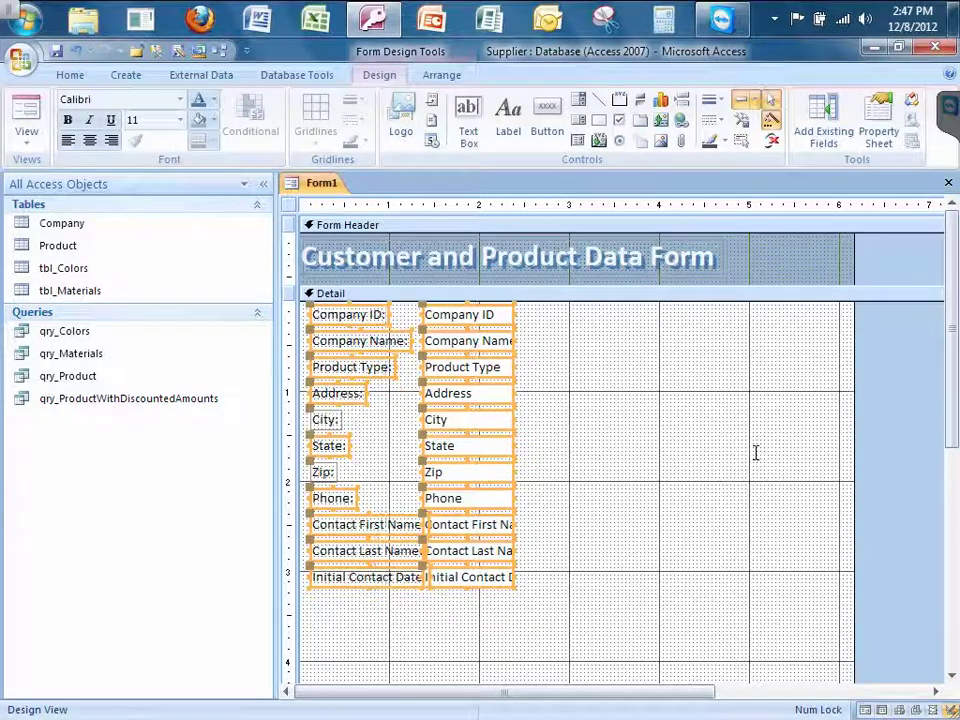
pyautogui.click(558, 452)
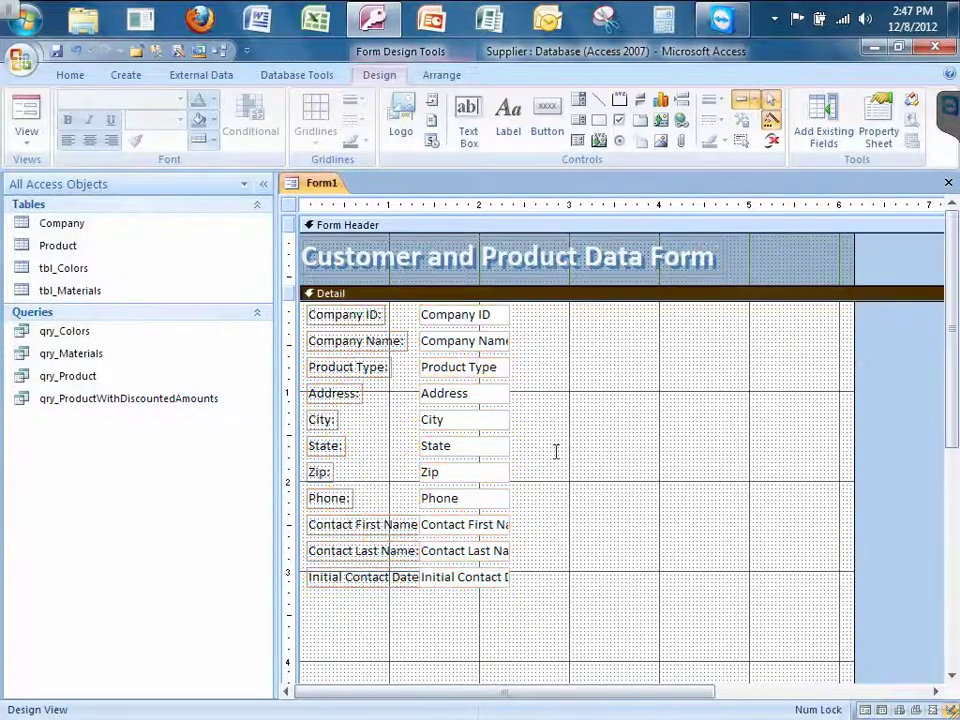
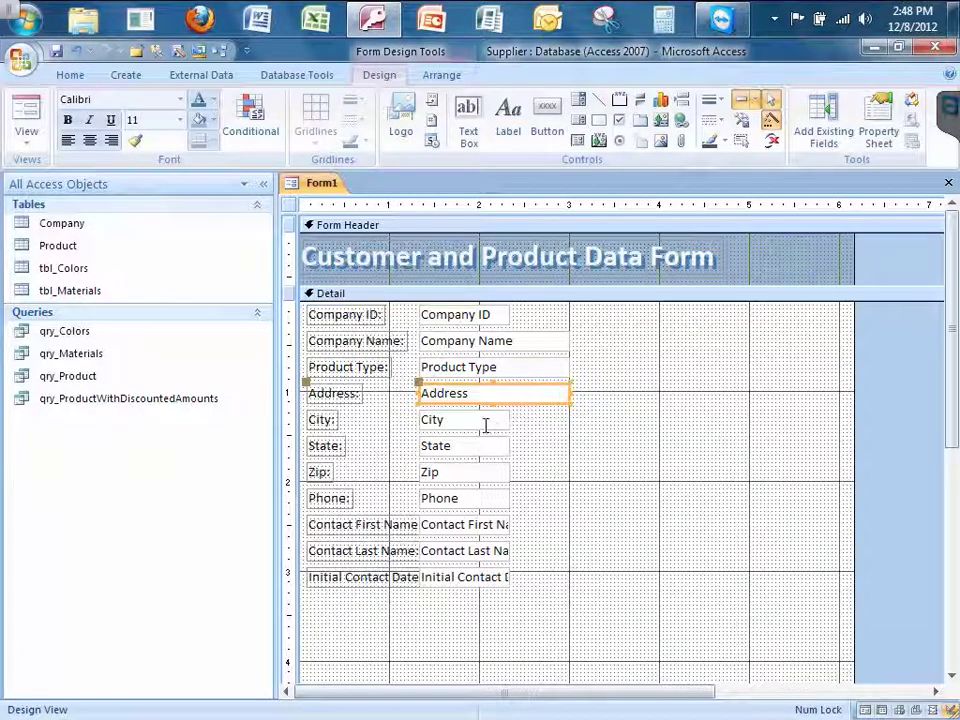
# Widen the City and Contact First Name text boxes to the 3-inch ruler mark, matching the Address box.
pyautogui.click(497, 422)
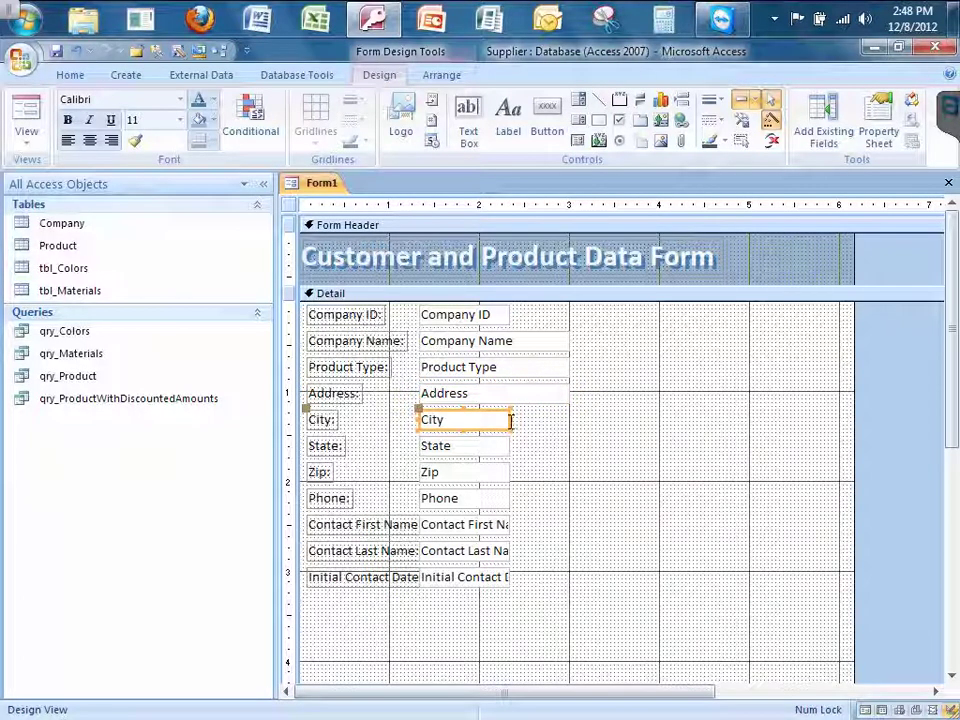
pyautogui.moveTo(511, 420); pyautogui.dragTo(572, 424)
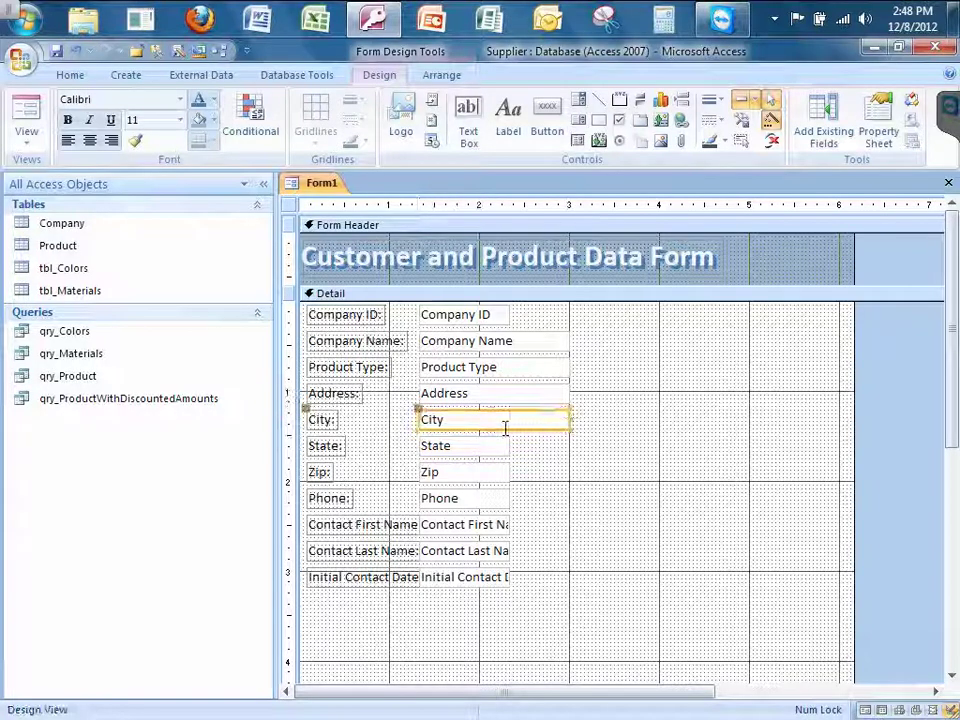
pyautogui.click(465, 450)
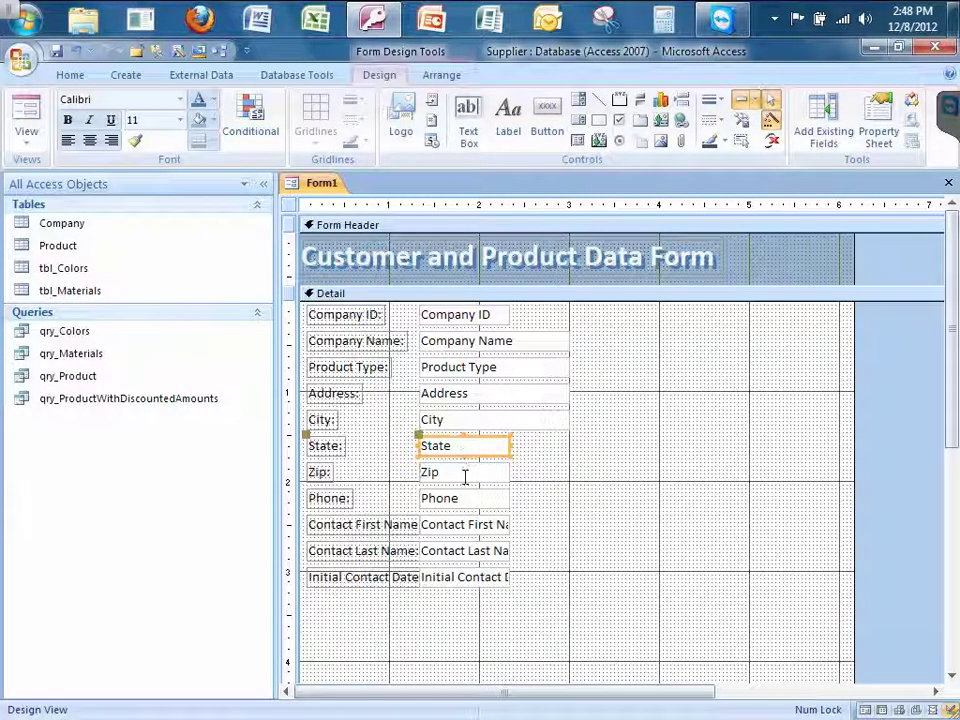
pyautogui.click(463, 474)
pyautogui.click(472, 498)
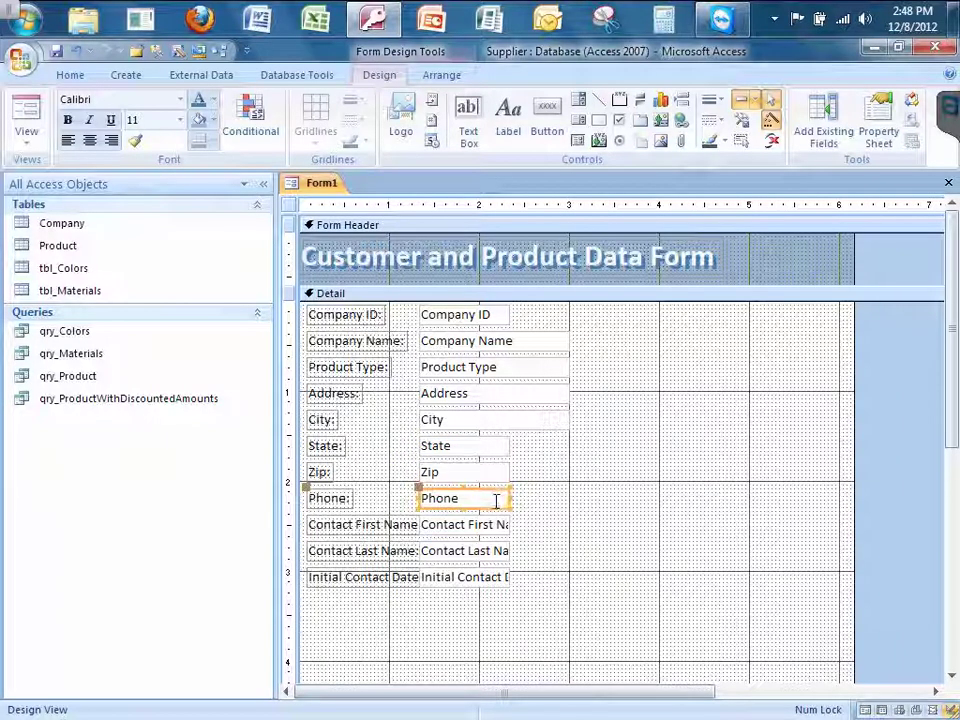
pyautogui.click(495, 526)
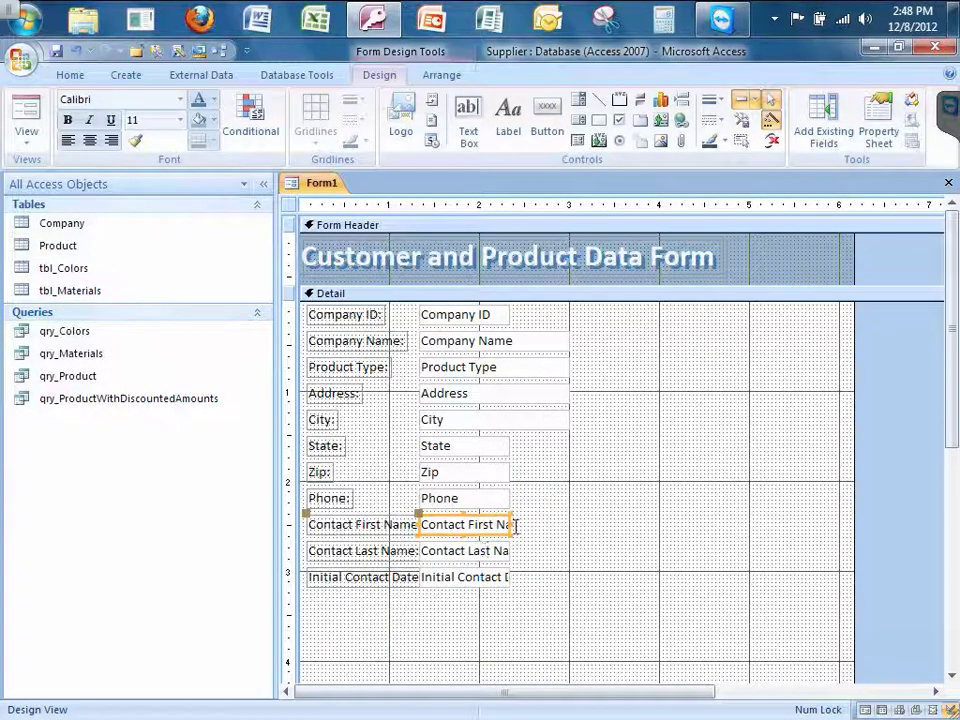
pyautogui.moveTo(512, 524); pyautogui.dragTo(570, 524)
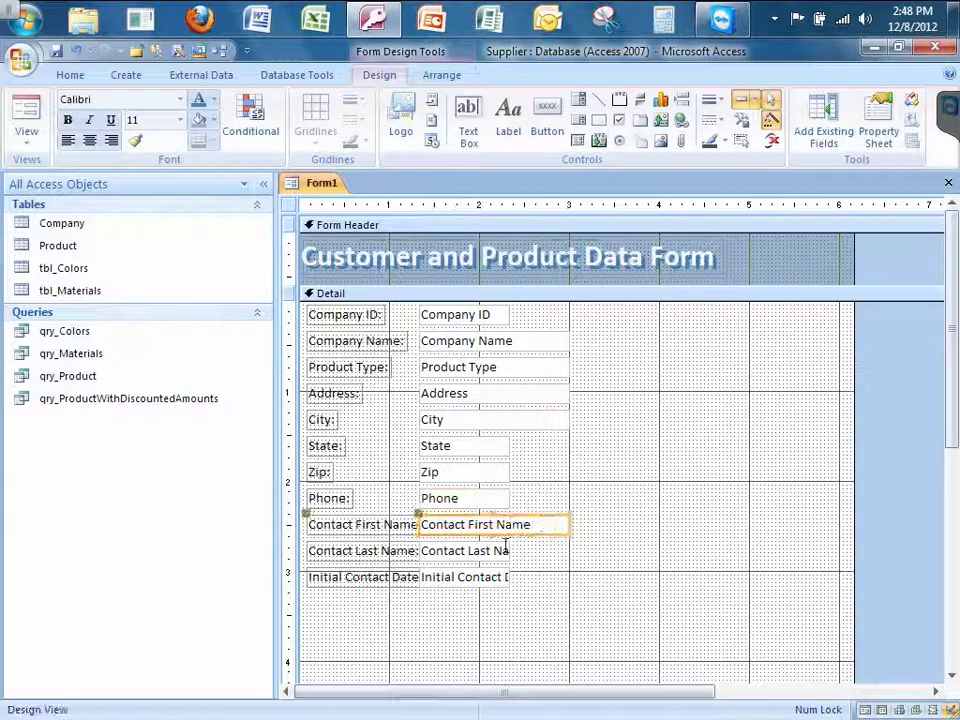
# Widen the Contact Last Name text box to the 3-inch ruler mark, matching the Contact First Name box.
pyautogui.click(502, 550)
pyautogui.moveTo(511, 550); pyautogui.dragTo(571, 550)
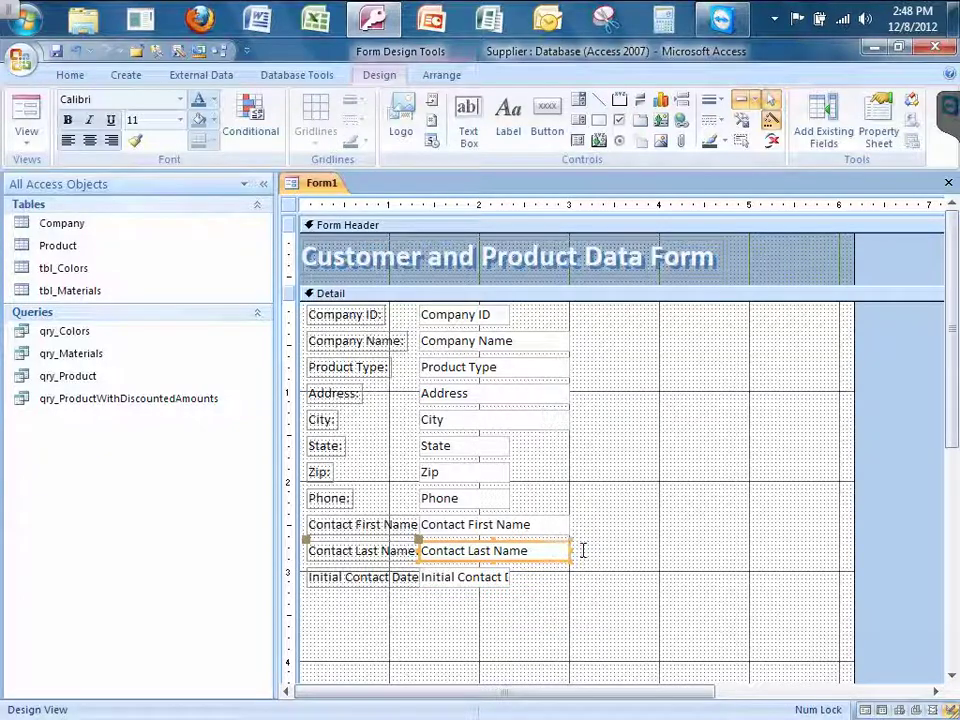
pyautogui.click(586, 552)
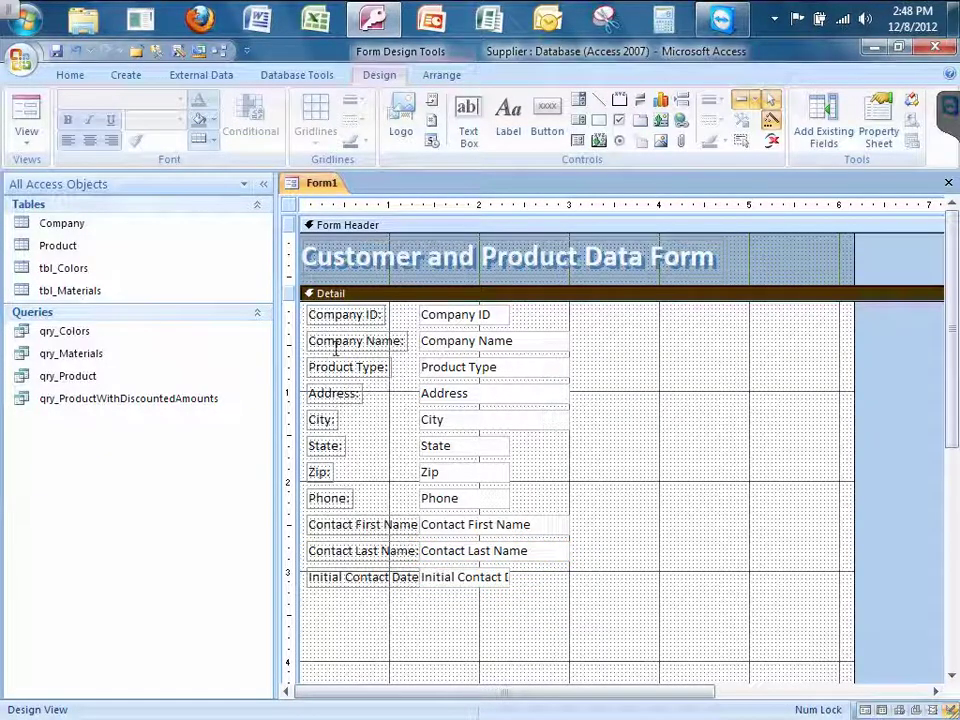
# Select the Product Type through Initial Contact Date controls together and move them down, opening a gap below Company Name.
pyautogui.moveTo(599, 368); pyautogui.dragTo(324, 582)
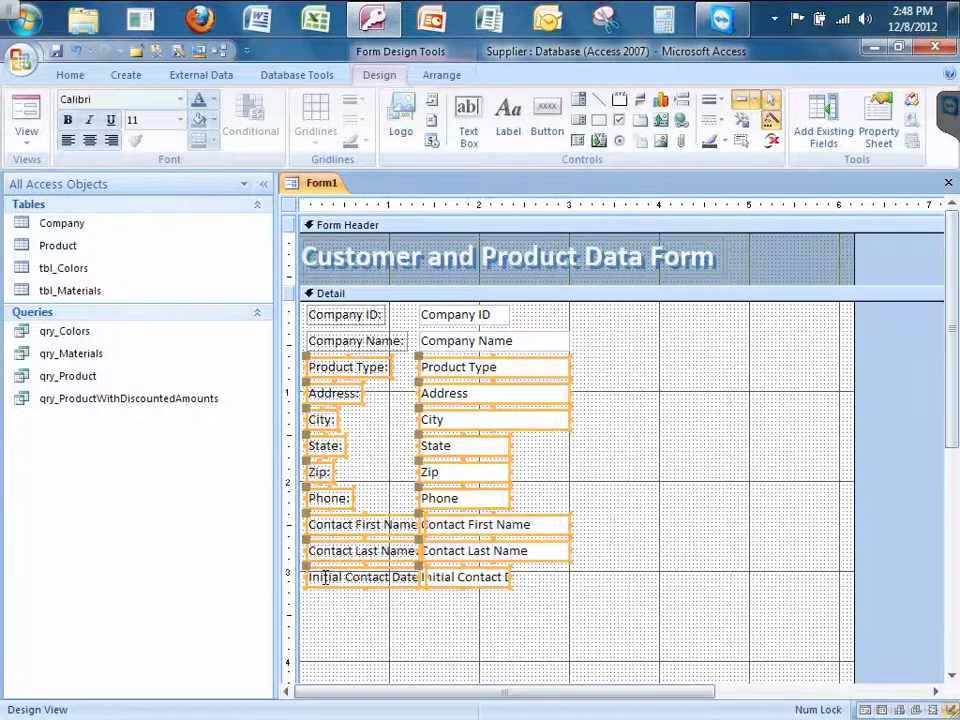
pyautogui.press('Down')
pyautogui.press('Down')
pyautogui.press('Down')
pyautogui.press('Down')
pyautogui.press('Down')
pyautogui.press('Down')
pyautogui.press('Down')
pyautogui.press('Down')
pyautogui.press('Down')
pyautogui.press('Down')
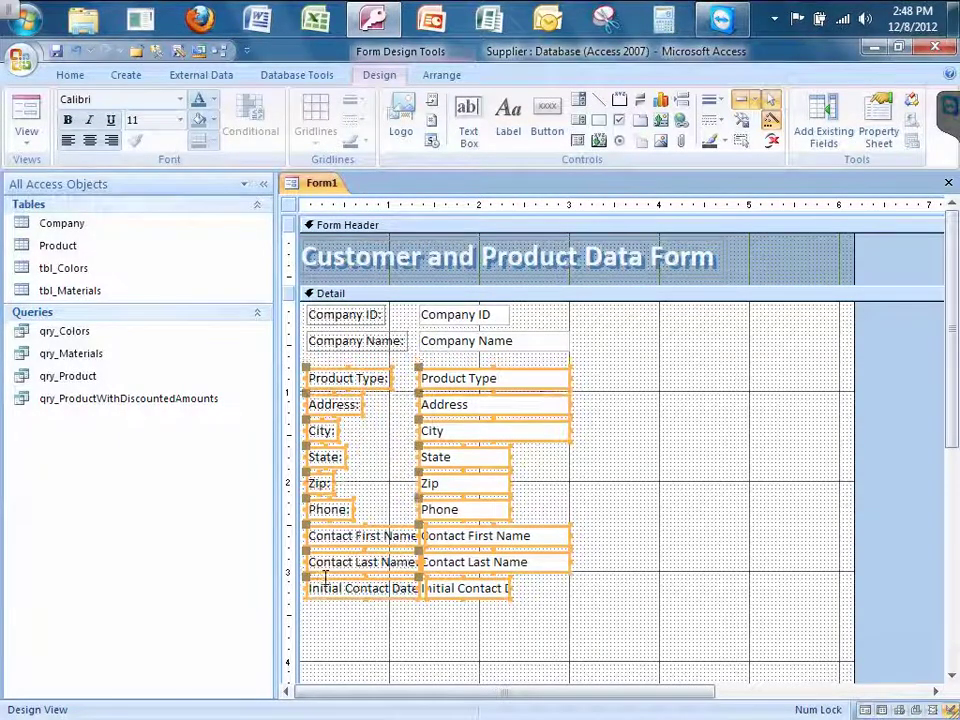
pyautogui.press('Down')
pyautogui.press('Down')
pyautogui.press('Down')
pyautogui.press('Down')
pyautogui.press('Down')
pyautogui.press('Down')
pyautogui.press('Down')
pyautogui.press('Down')
pyautogui.press('Down')
pyautogui.press('Down')
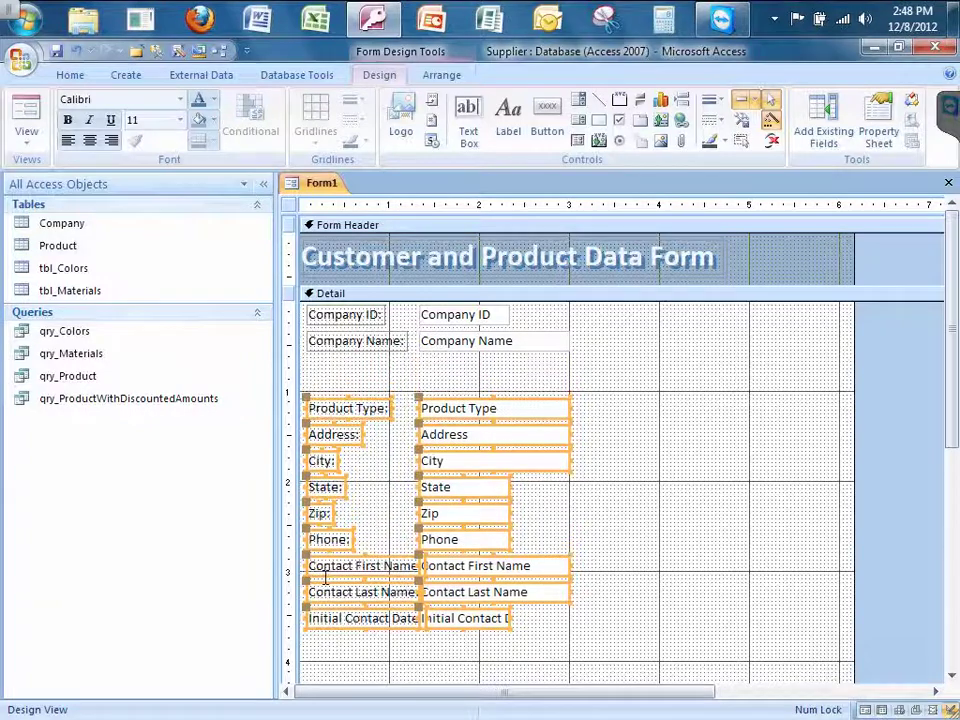
pyautogui.click(603, 432)
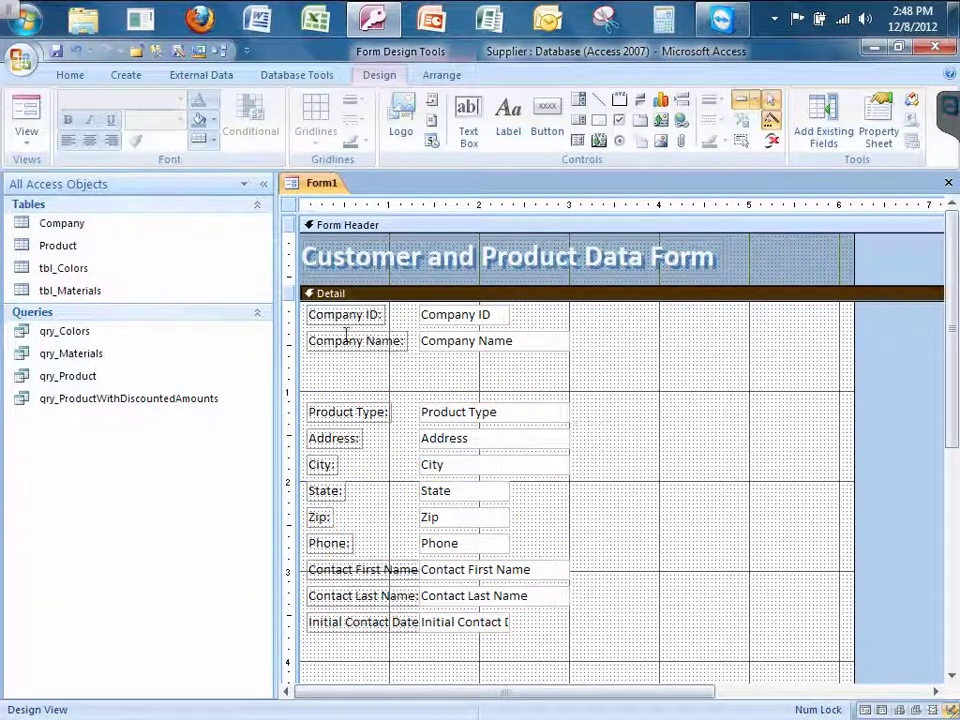
# Draw a straight horizontal line in the gap below Company Name, spanning the form to just past the 6-inch mark.
pyautogui.click(599, 101)
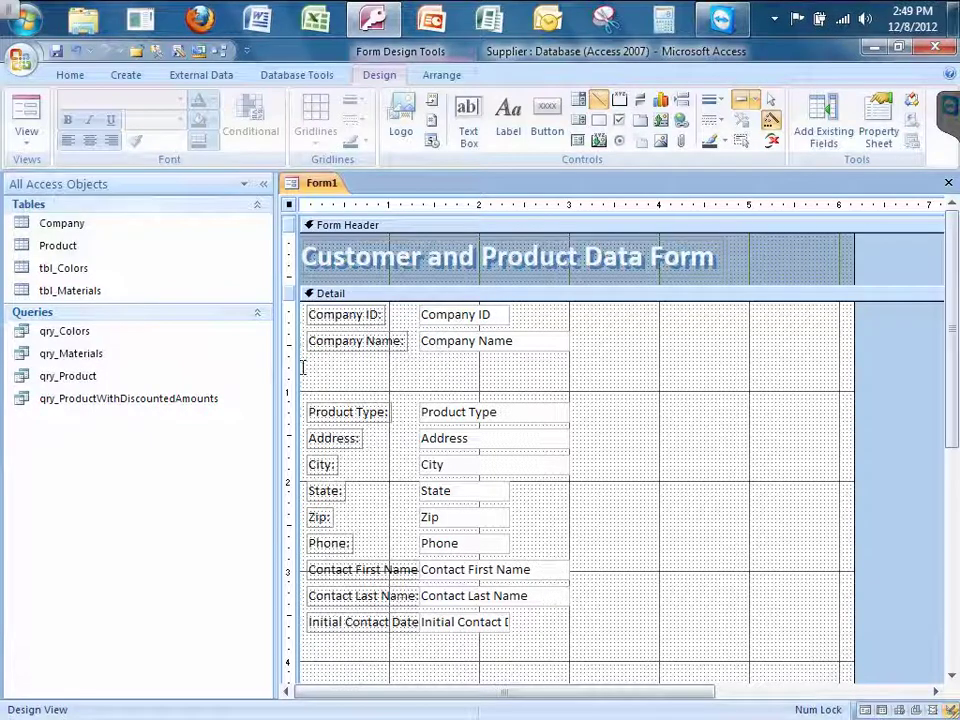
pyautogui.click(614, 368)
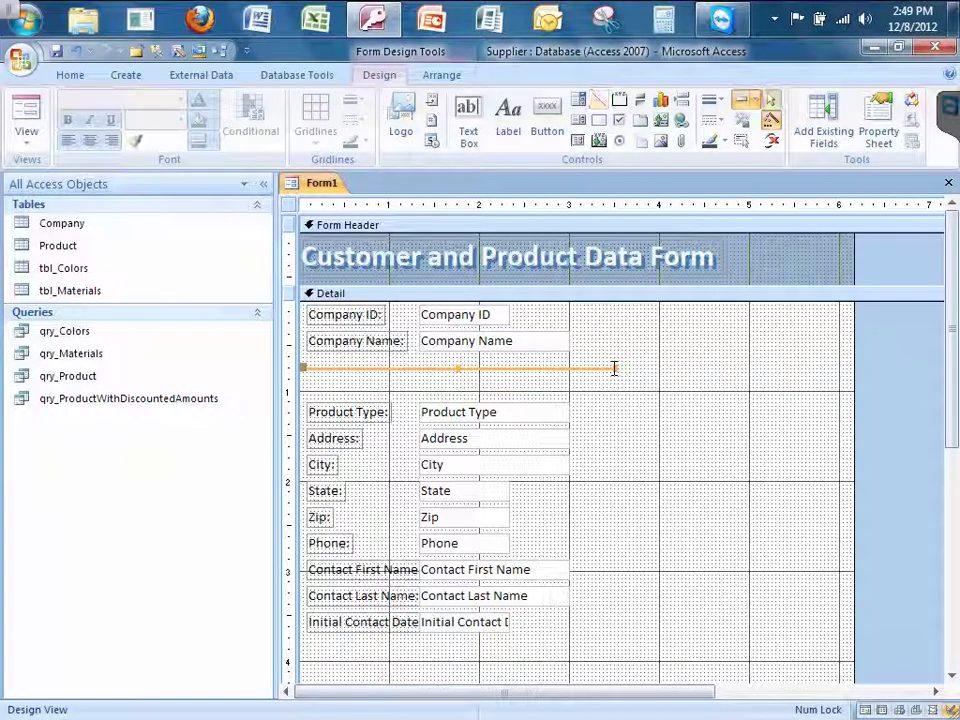
pyautogui.click(618, 368)
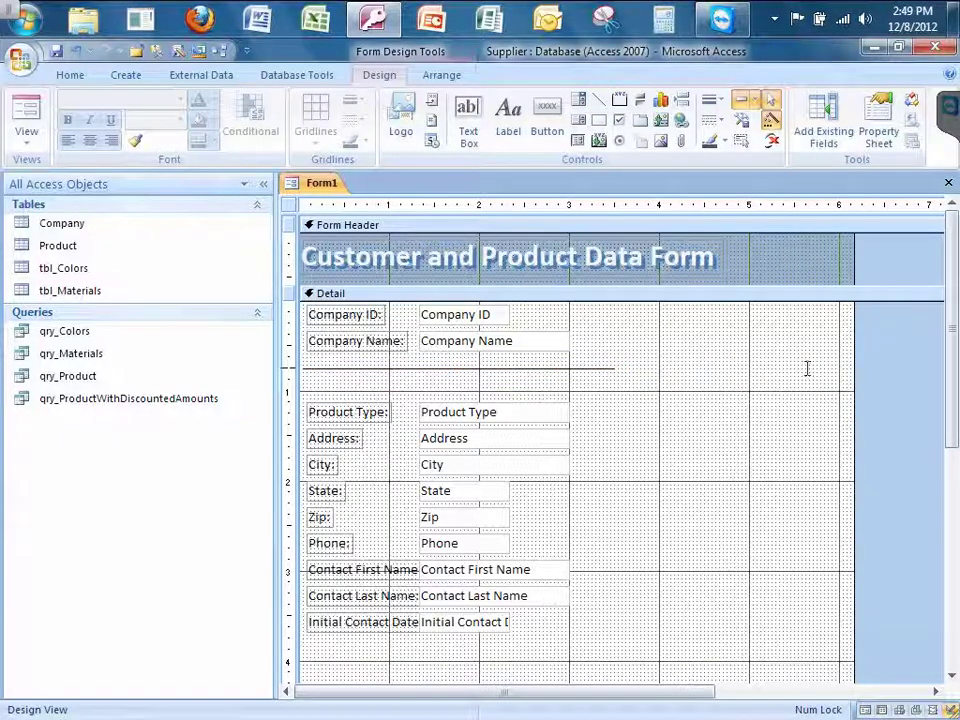
pyautogui.click(852, 369)
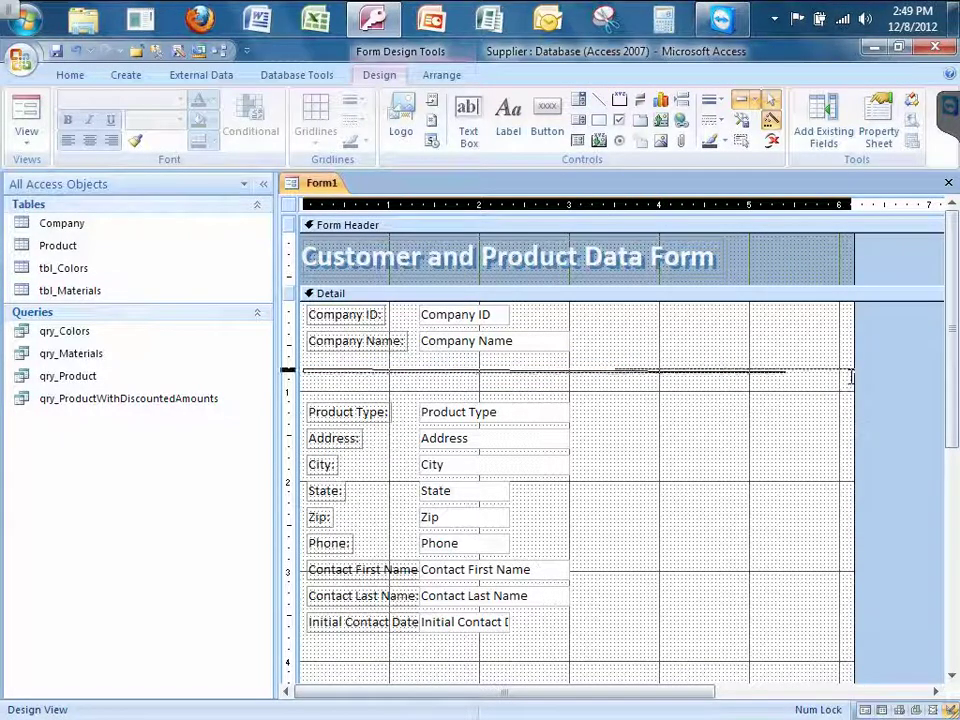
pyautogui.moveTo(850, 377)
pyautogui.mouseDown()
pyautogui.moveTo(849, 428)
pyautogui.moveTo(850, 366)
pyautogui.mouseUp()
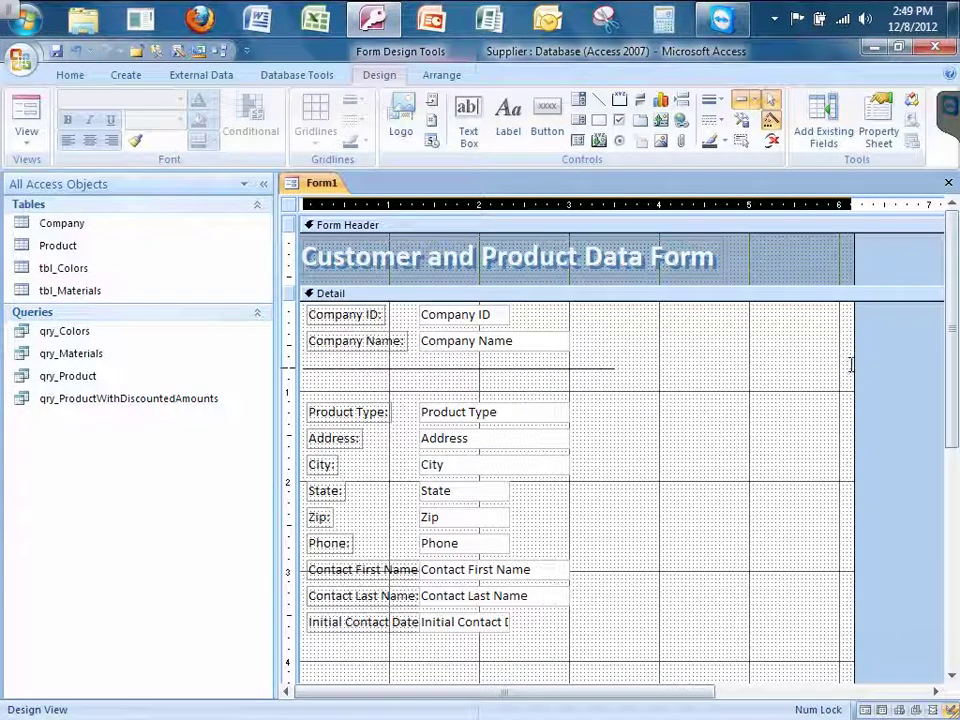
pyautogui.click(850, 366)
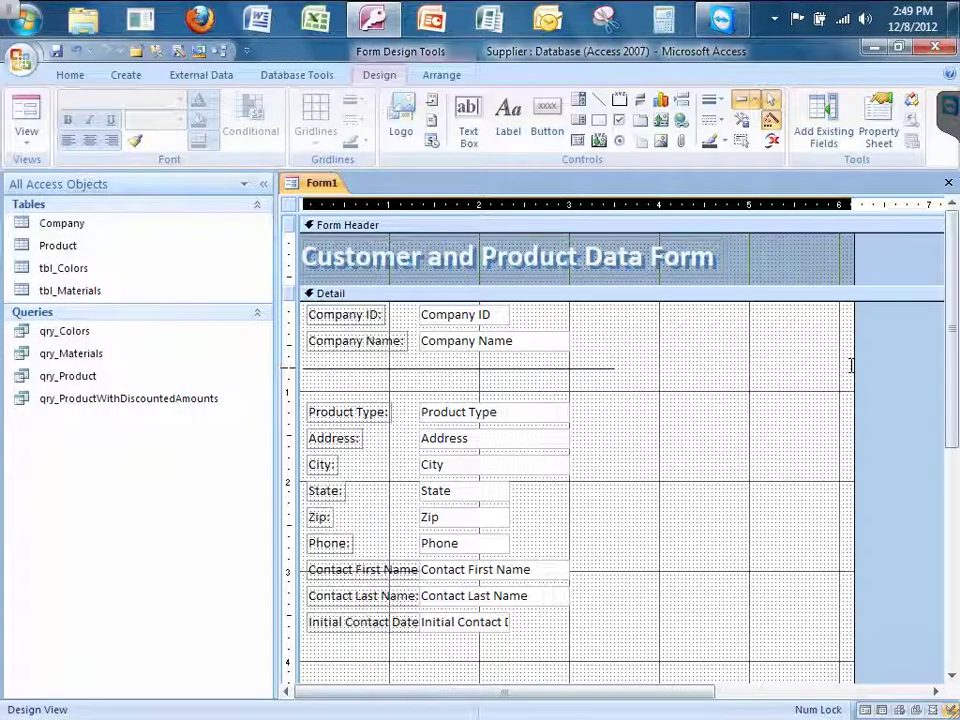
pyautogui.click(853, 367)
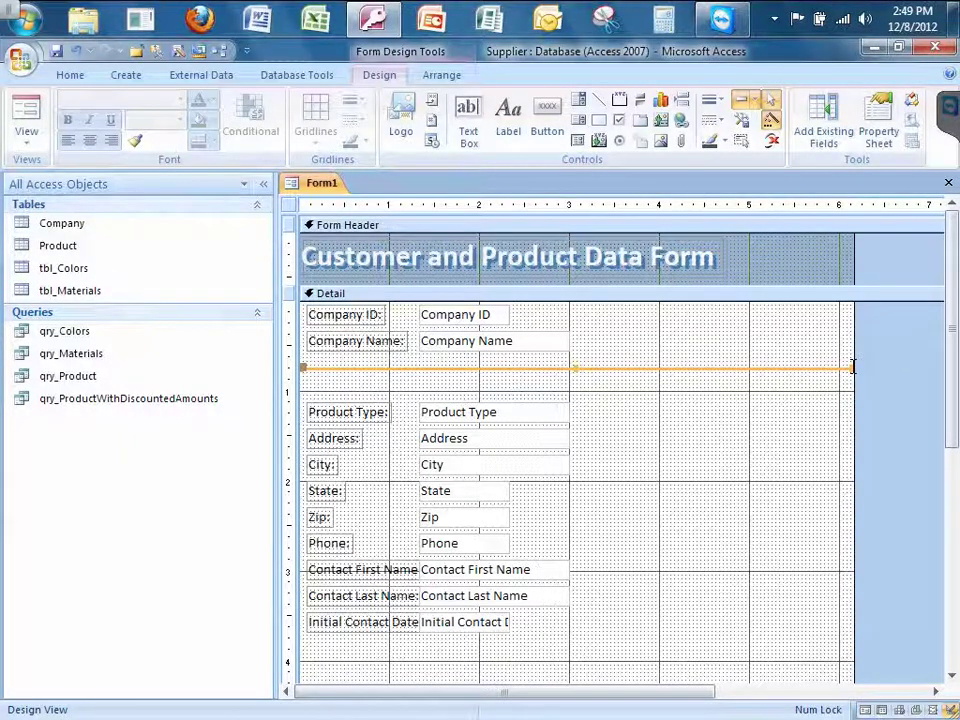
pyautogui.click(716, 413)
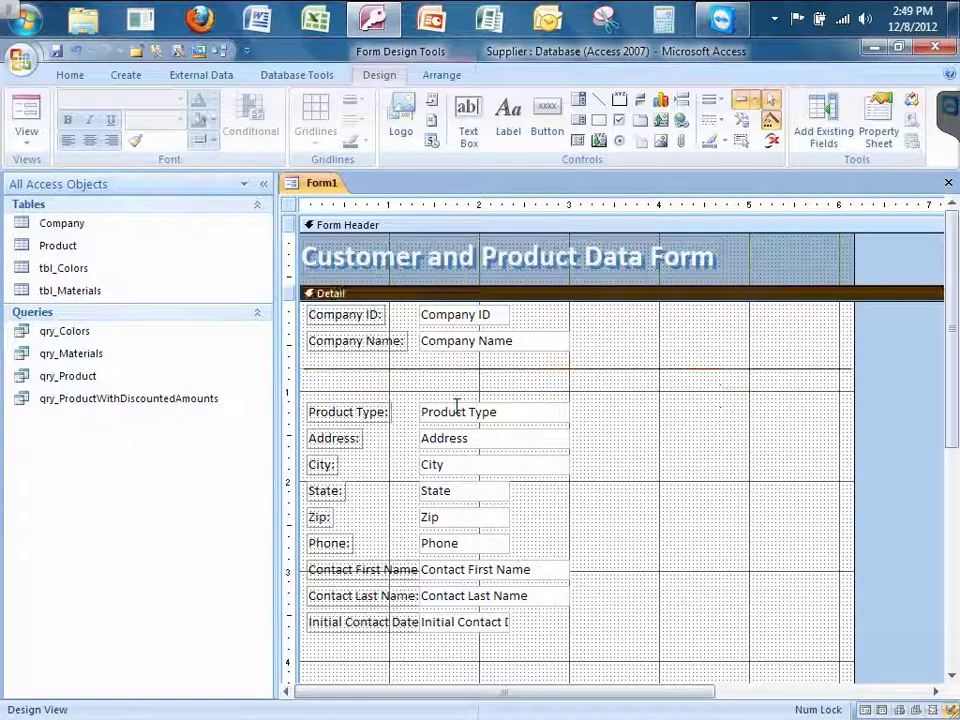
# Apply the Raised special effect to the horizontal line below Company Name.
pyautogui.click(607, 369)
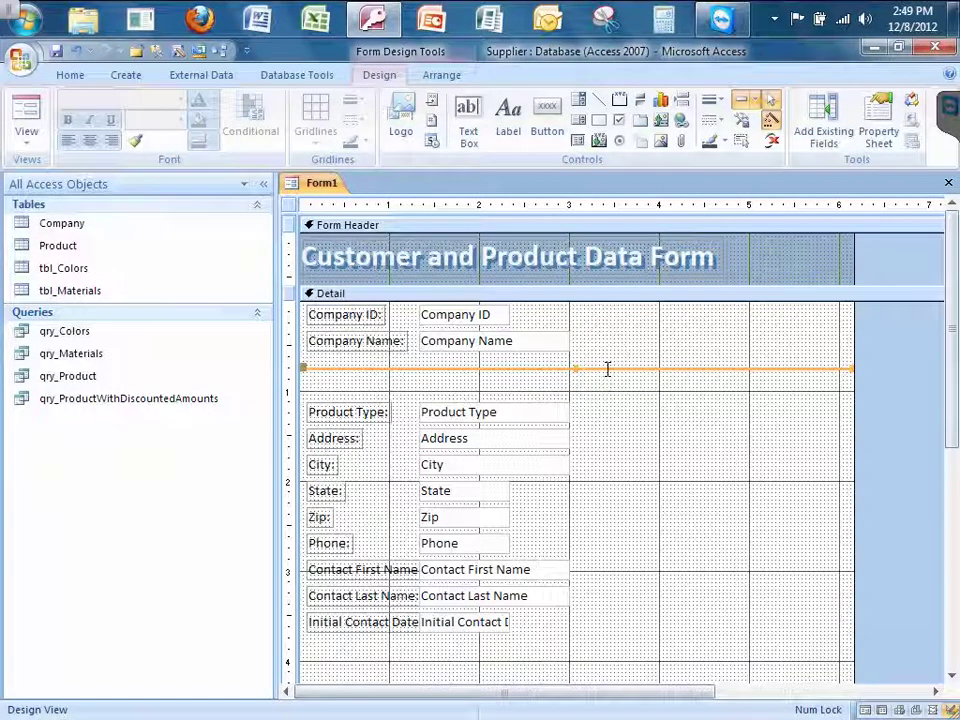
pyautogui.rightClick(607, 369)
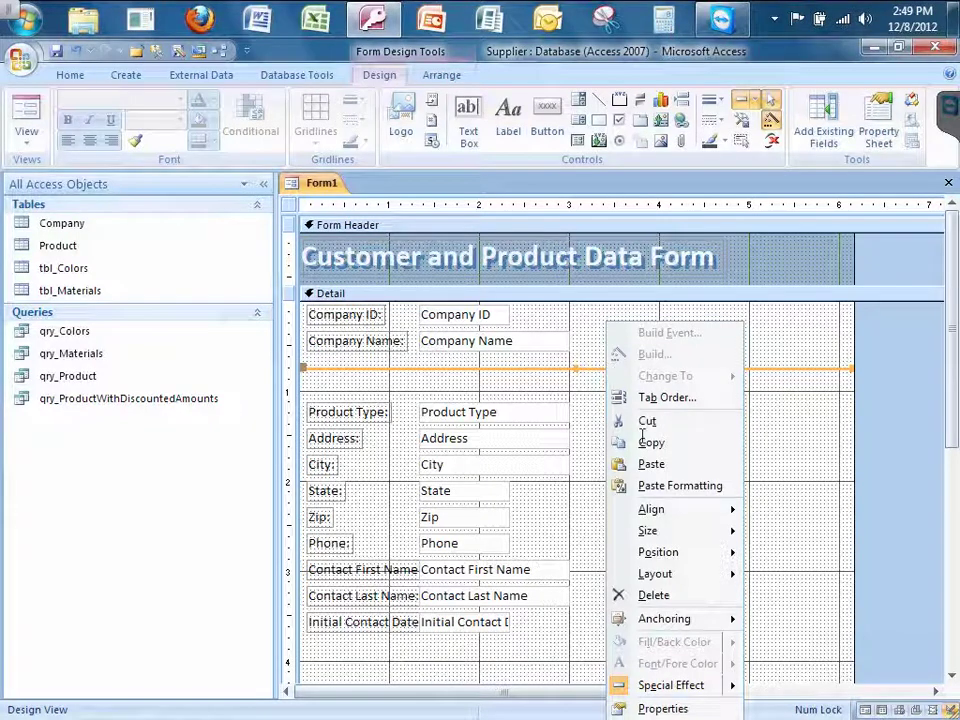
pyautogui.moveTo(697, 689)
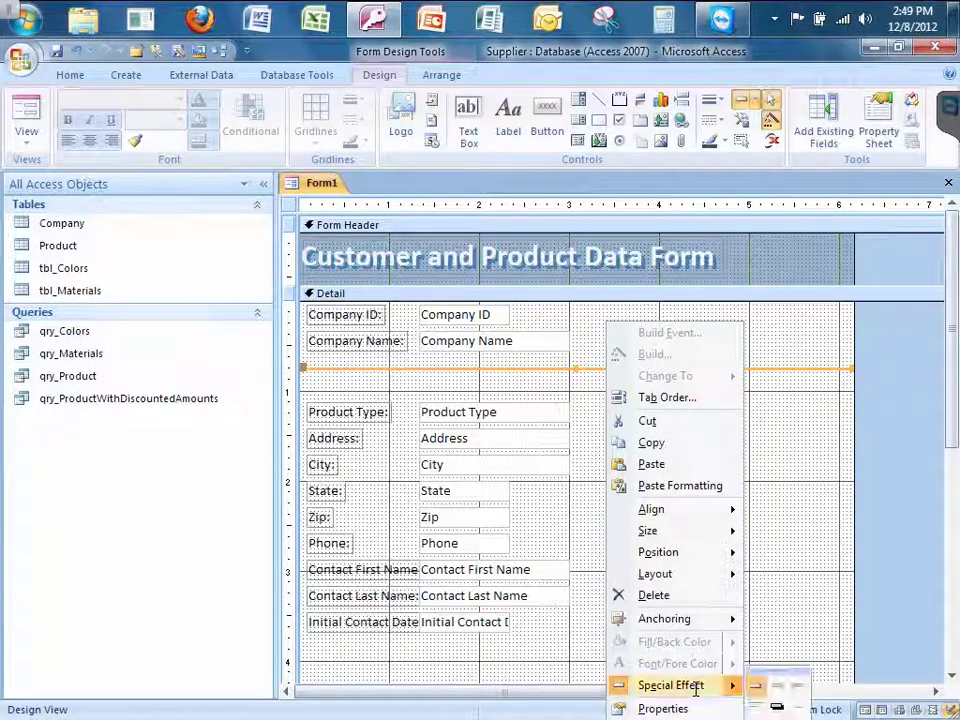
pyautogui.click(780, 687)
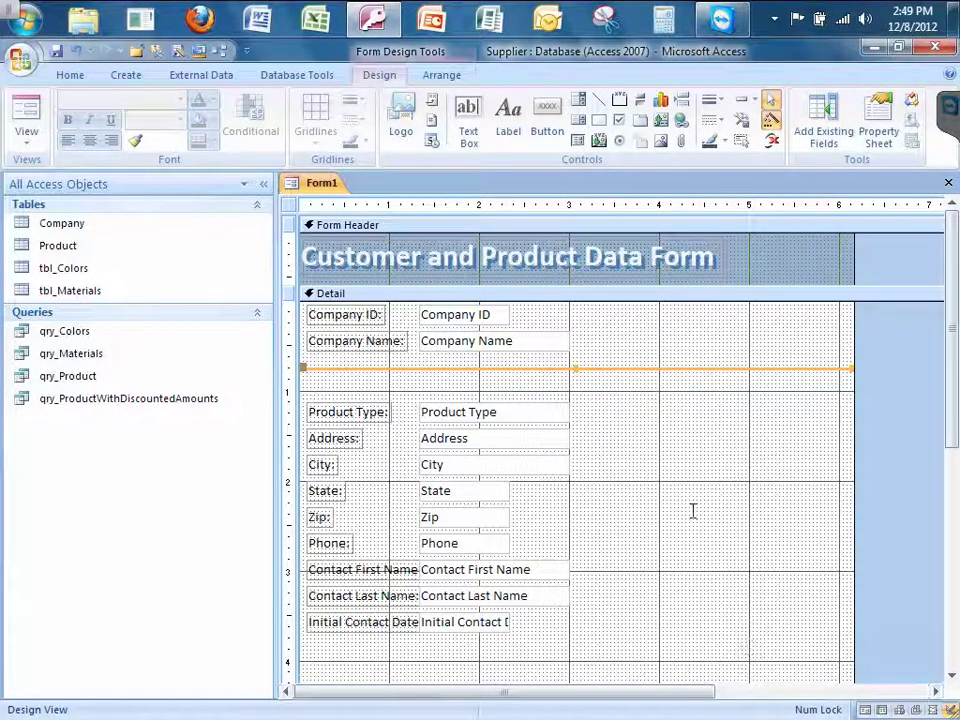
pyautogui.click(585, 638)
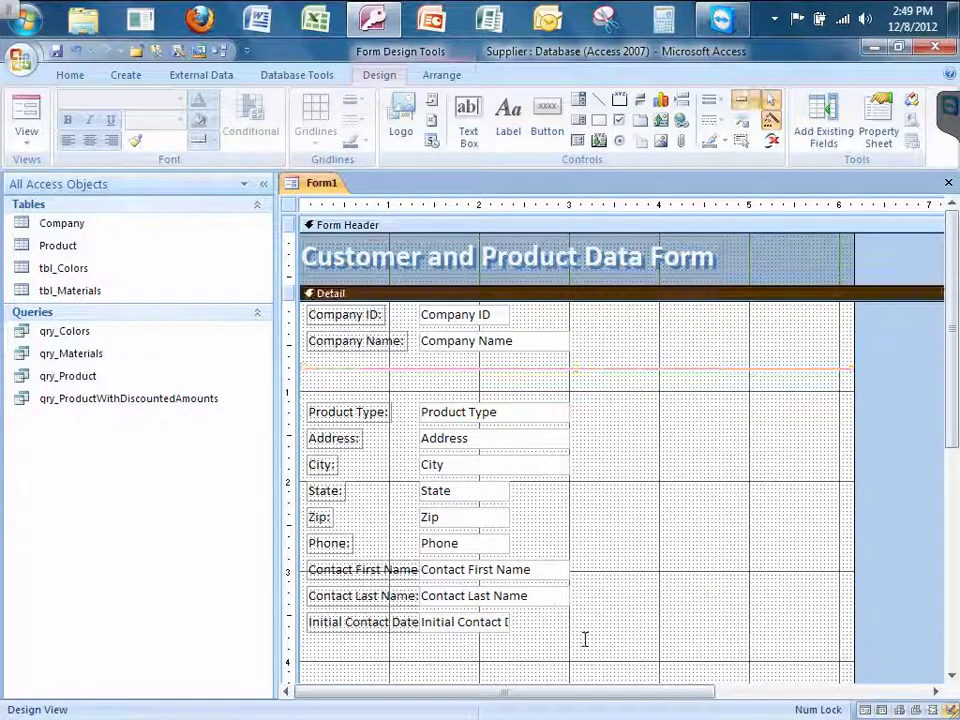
# Select the Product Type through Initial Contact Date controls as a group and nudge them up closer to the line.
pyautogui.moveTo(584, 638); pyautogui.dragTo(313, 408)
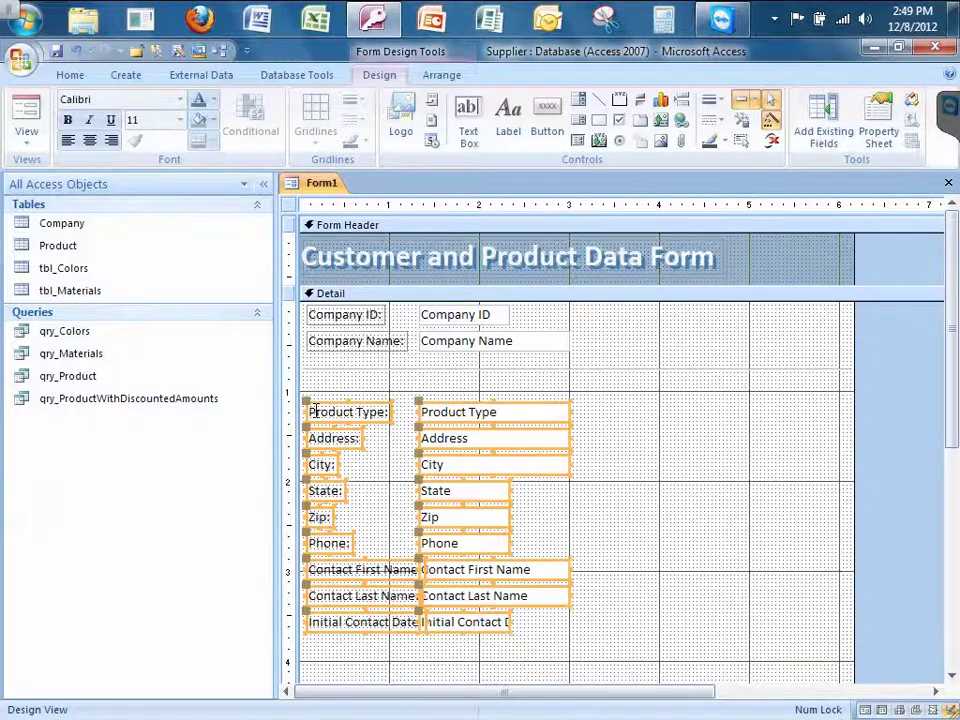
pyautogui.click(628, 405)
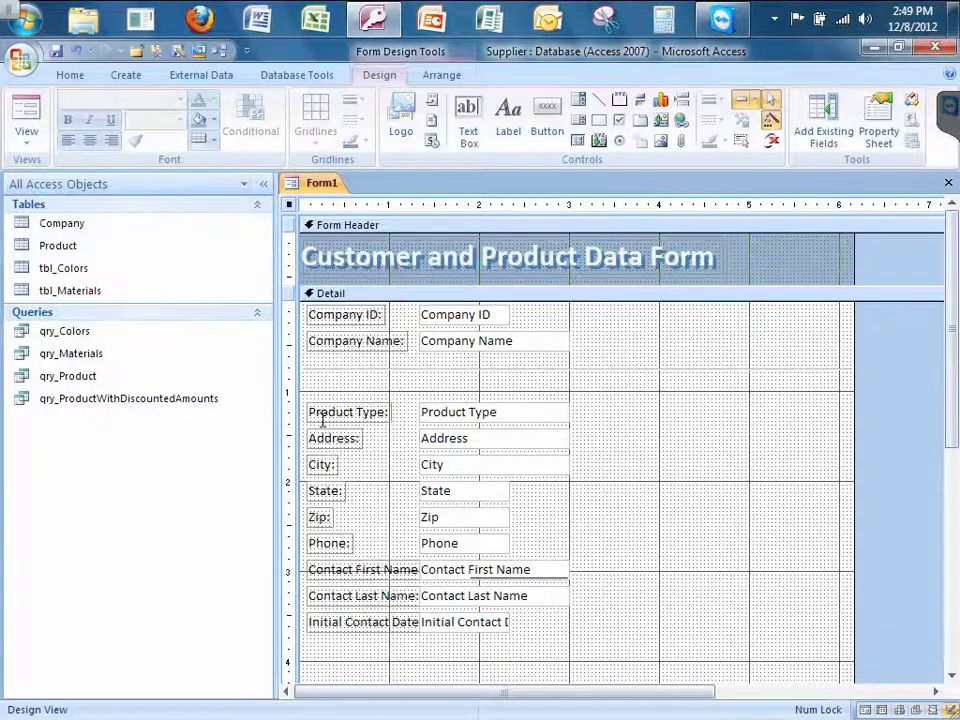
pyautogui.moveTo(291, 400); pyautogui.dragTo(291, 632)
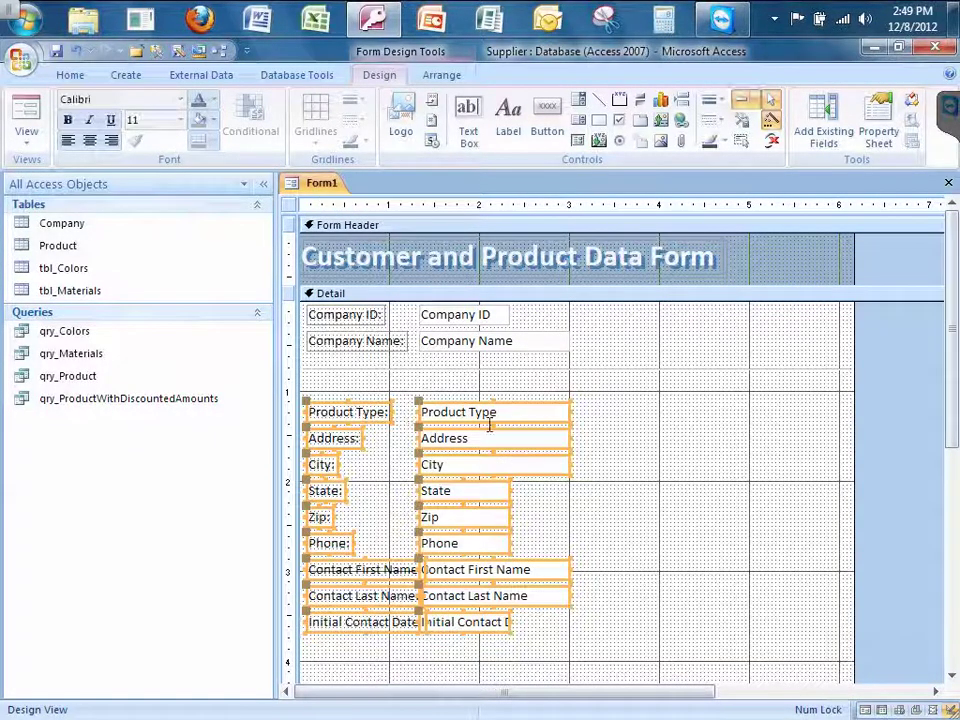
pyautogui.press('Up')
pyautogui.press('Up')
pyautogui.press('Up')
pyautogui.press('Up')
pyautogui.press('Up')
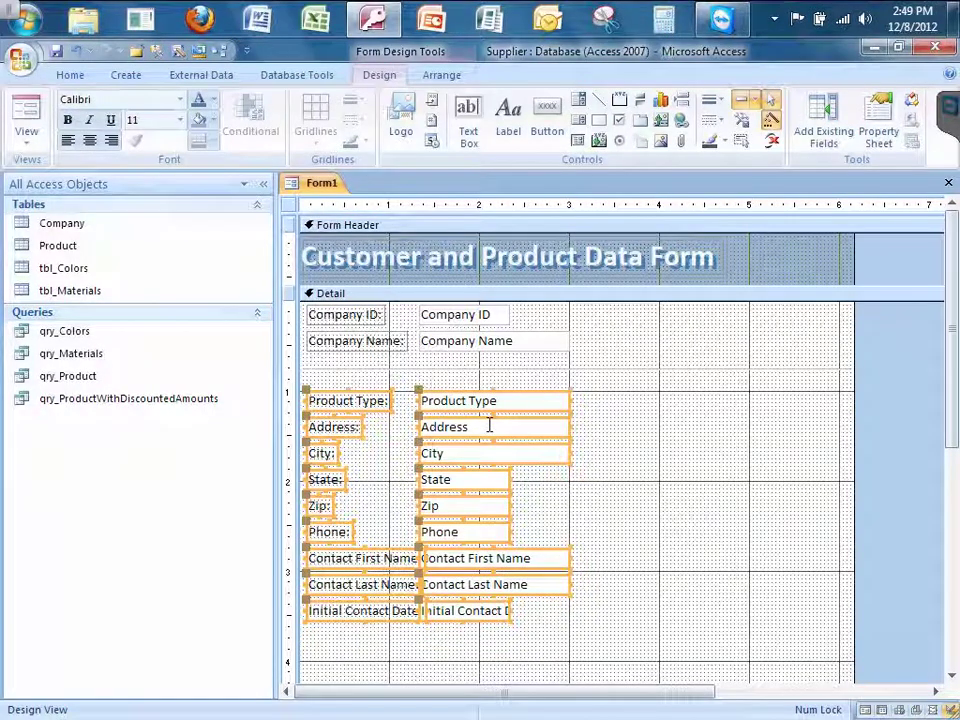
pyautogui.click(602, 492)
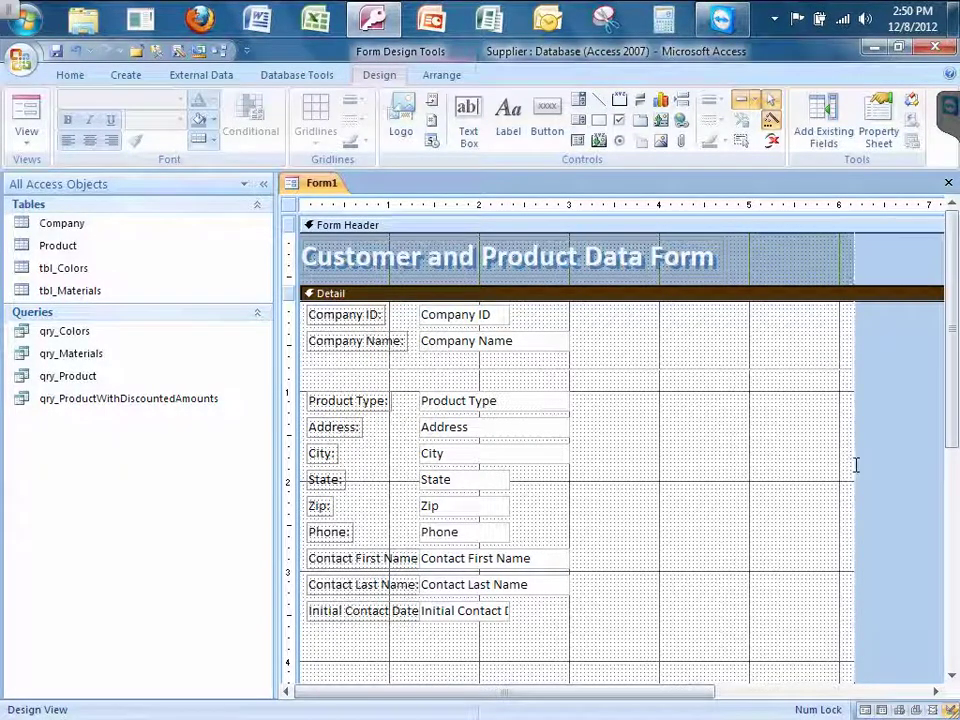
# Widen the form to the 7-inch mark and move the two contact name fields and Initial Contact Date beside Product Type, Address and City.
pyautogui.moveTo(855, 463); pyautogui.dragTo(930, 463)
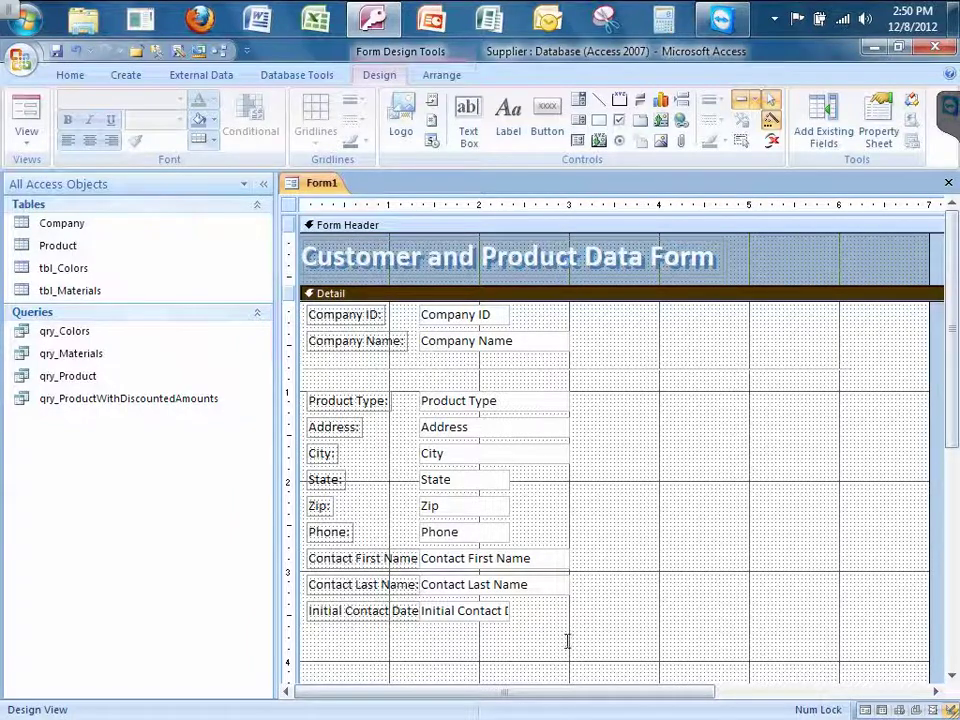
pyautogui.moveTo(567, 641); pyautogui.dragTo(311, 558)
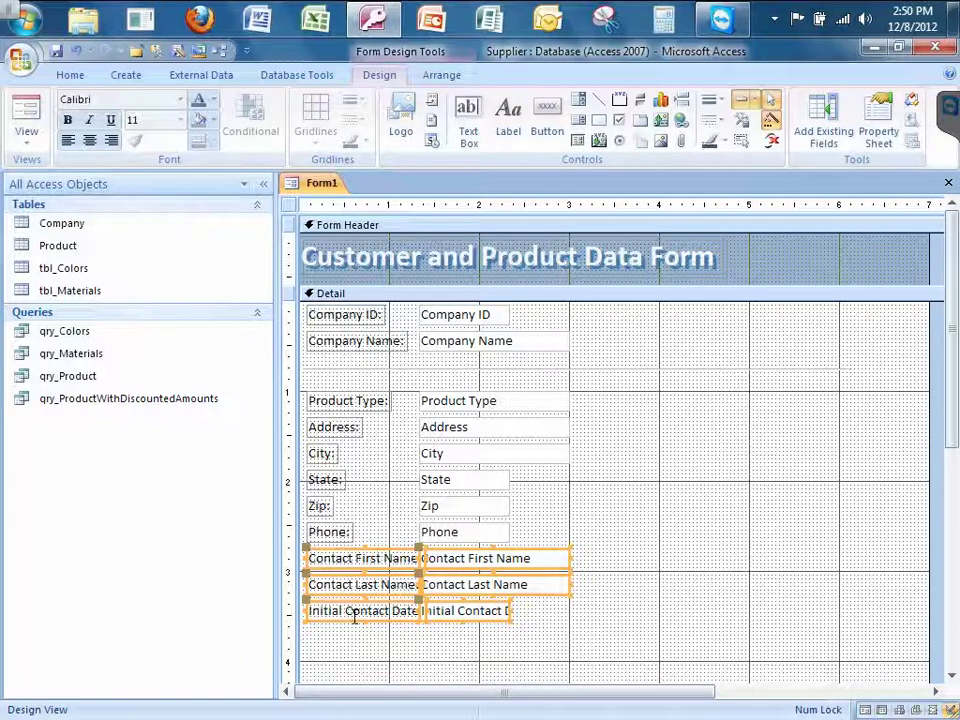
pyautogui.moveTo(348, 616); pyautogui.dragTo(624, 457)
pyautogui.click(614, 506)
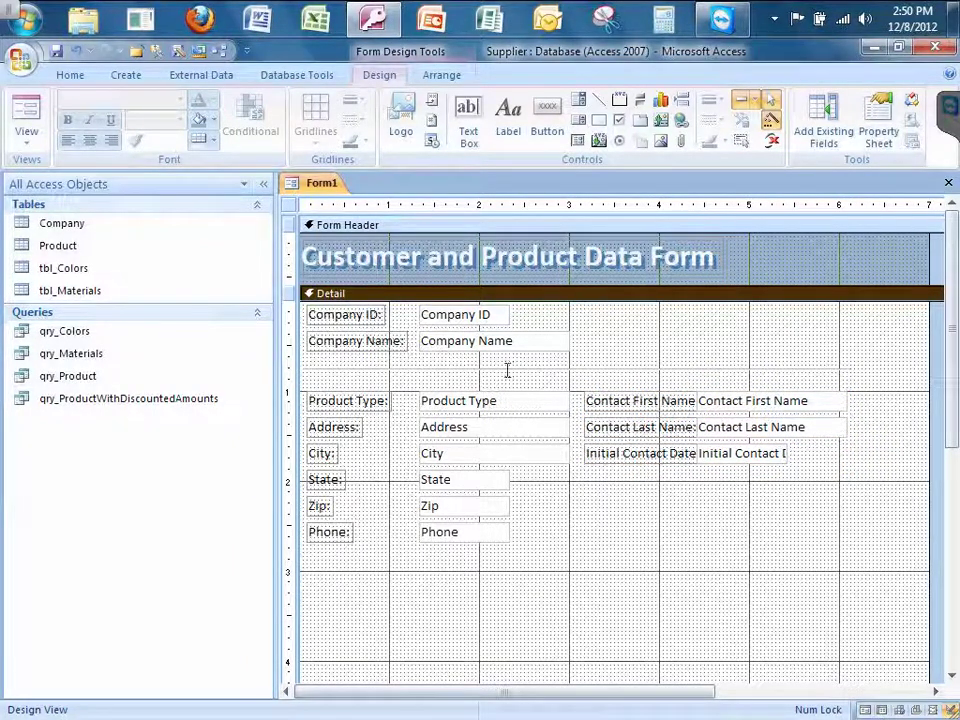
# Duplicate the horizontal line and place the copy just below the Phone field.
pyautogui.click(549, 367)
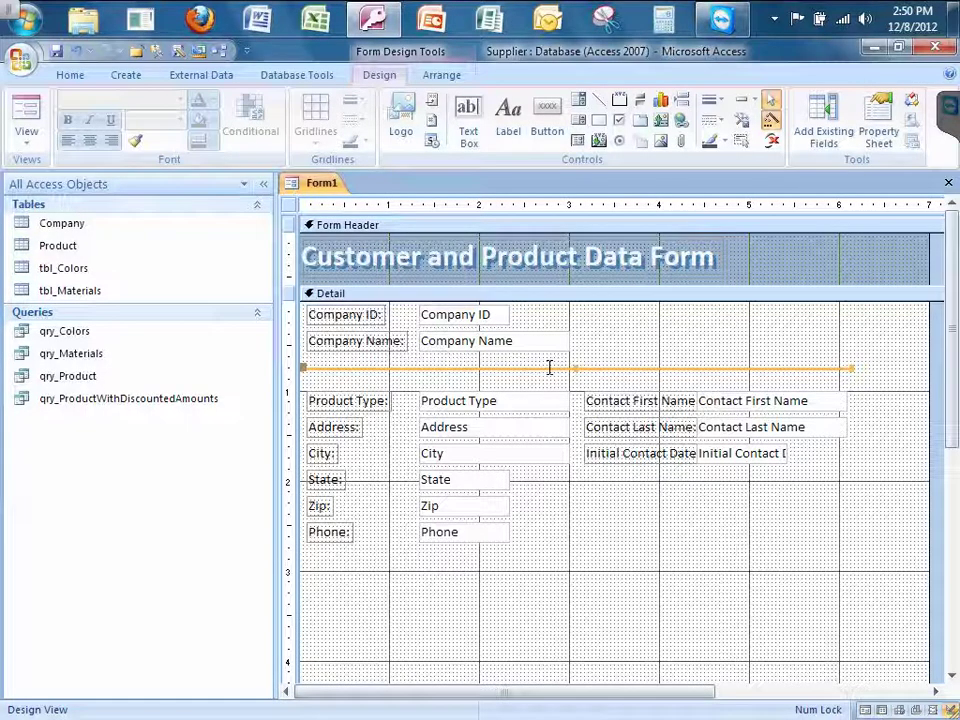
pyautogui.rightClick(549, 367)
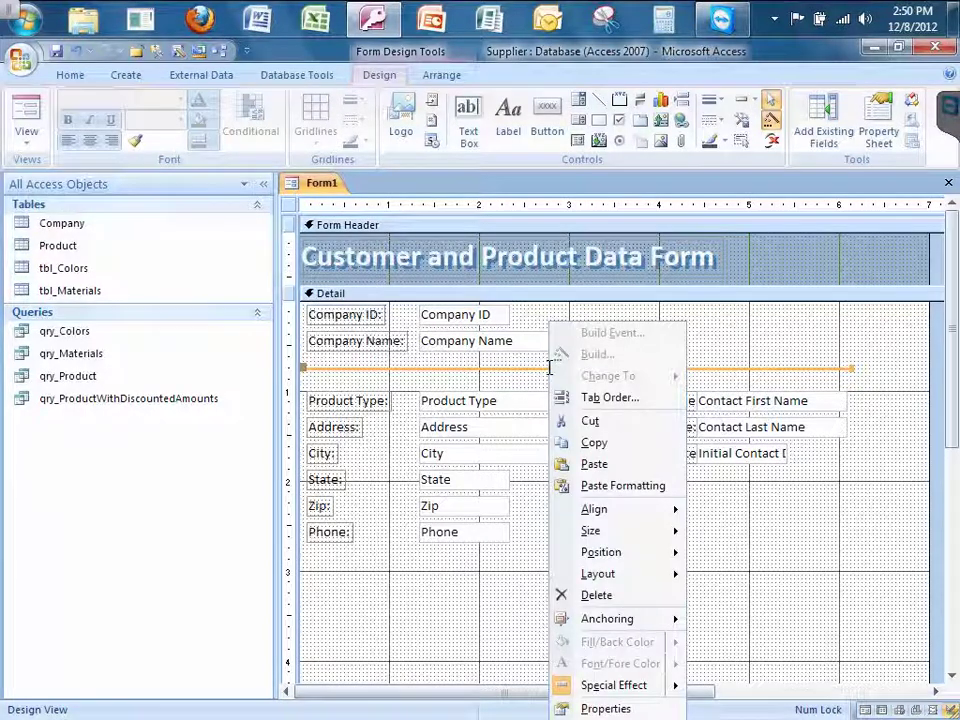
pyautogui.click(596, 443)
pyautogui.rightClick(599, 355)
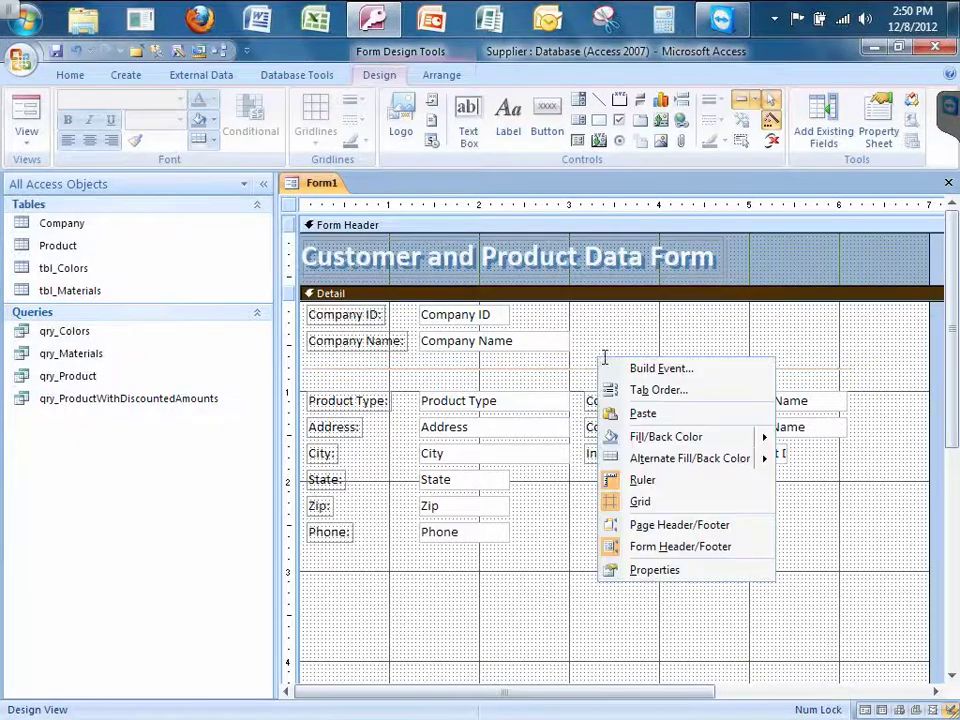
pyautogui.click(640, 413)
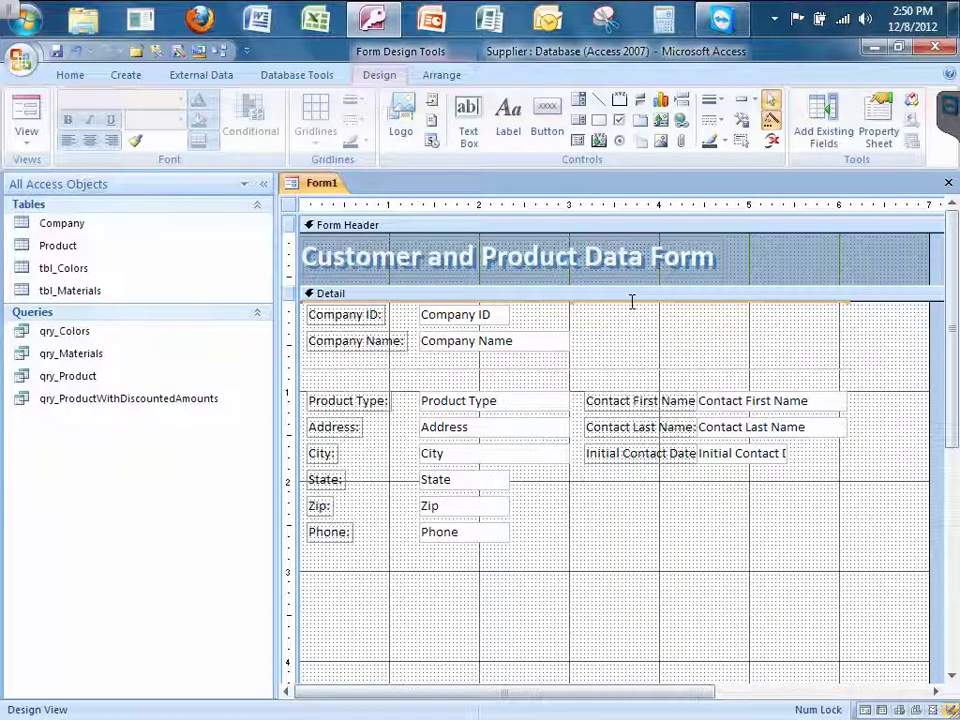
pyautogui.moveTo(632, 301); pyautogui.dragTo(630, 560)
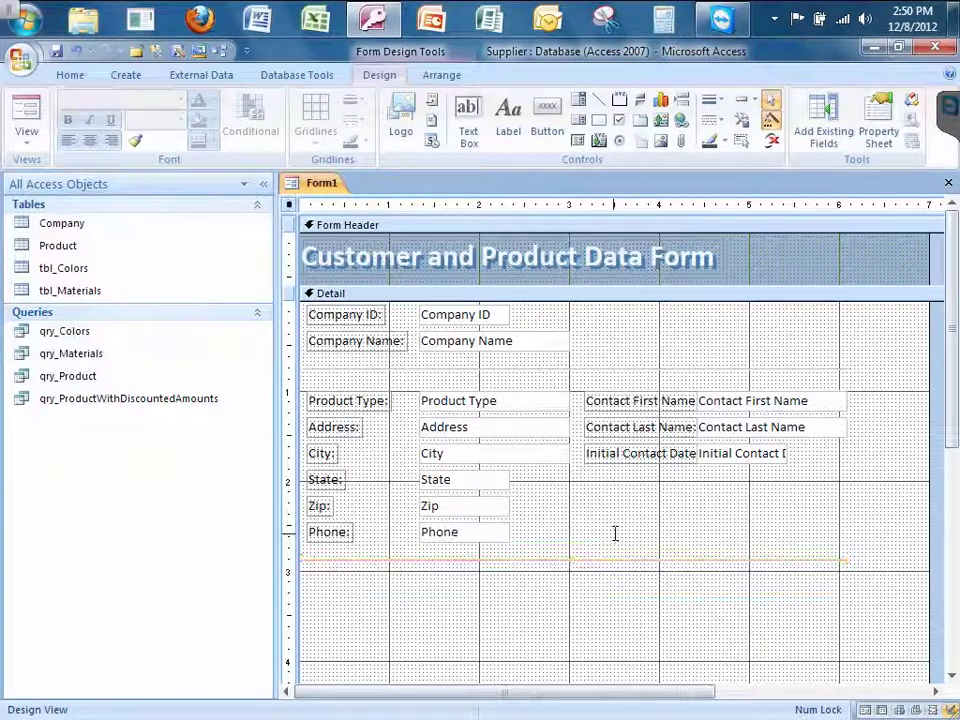
pyautogui.click(630, 527)
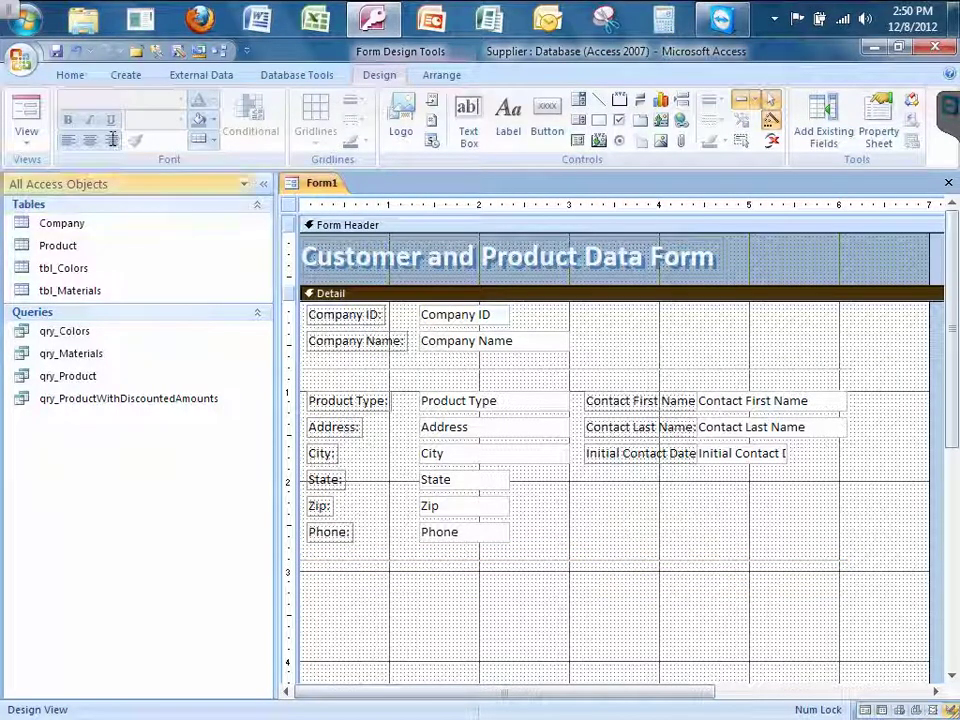
# Preview the form in Form View and open the database's table relationships.
pyautogui.click(37, 118)
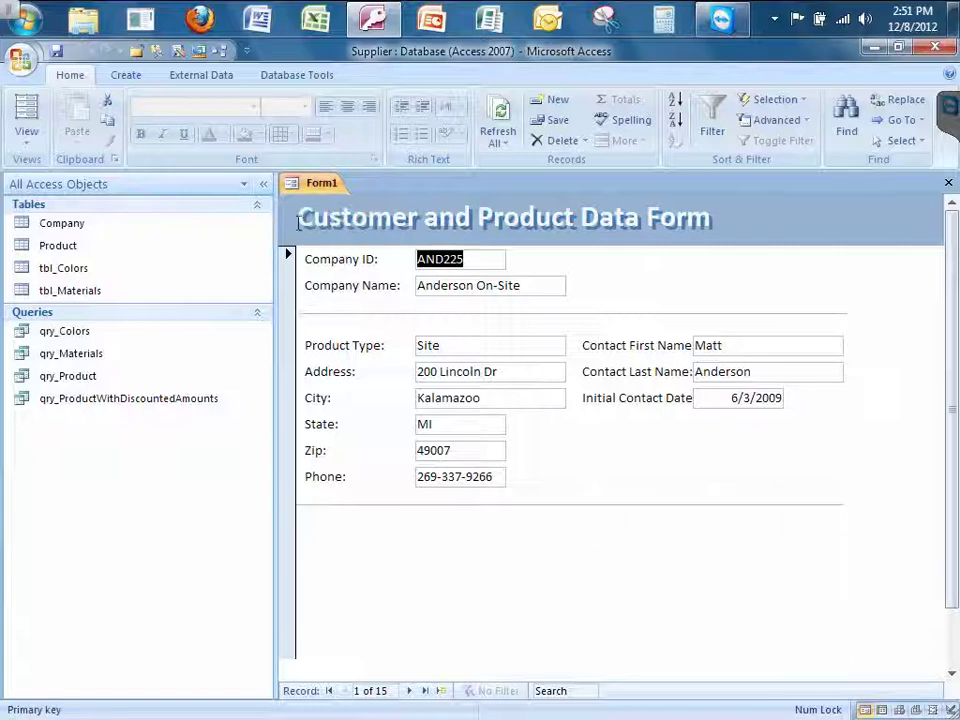
pyautogui.click(293, 76)
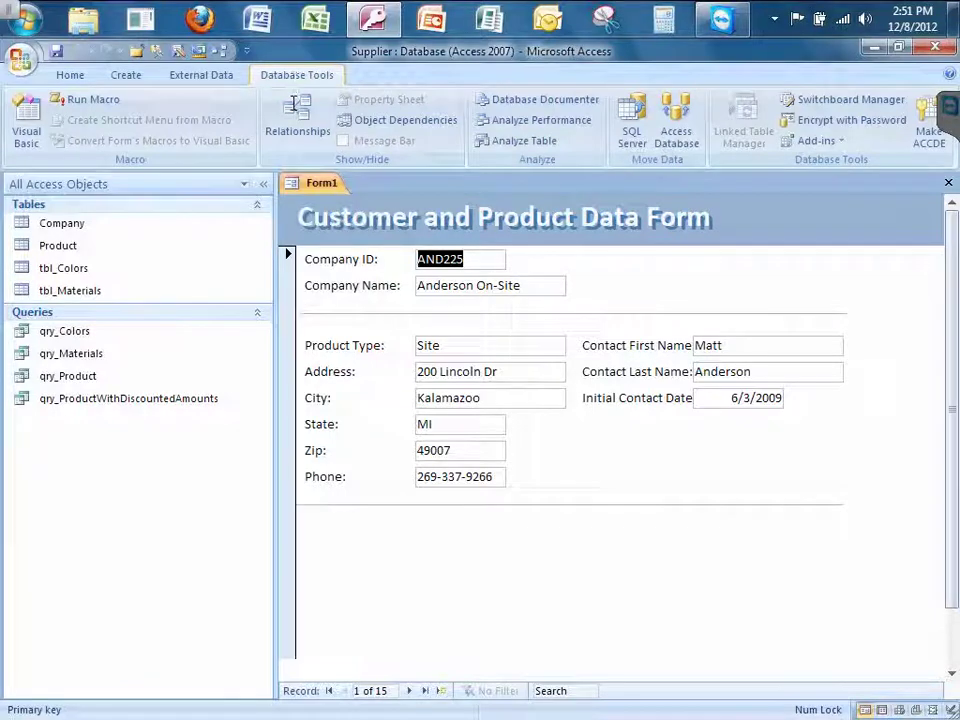
pyautogui.click(296, 115)
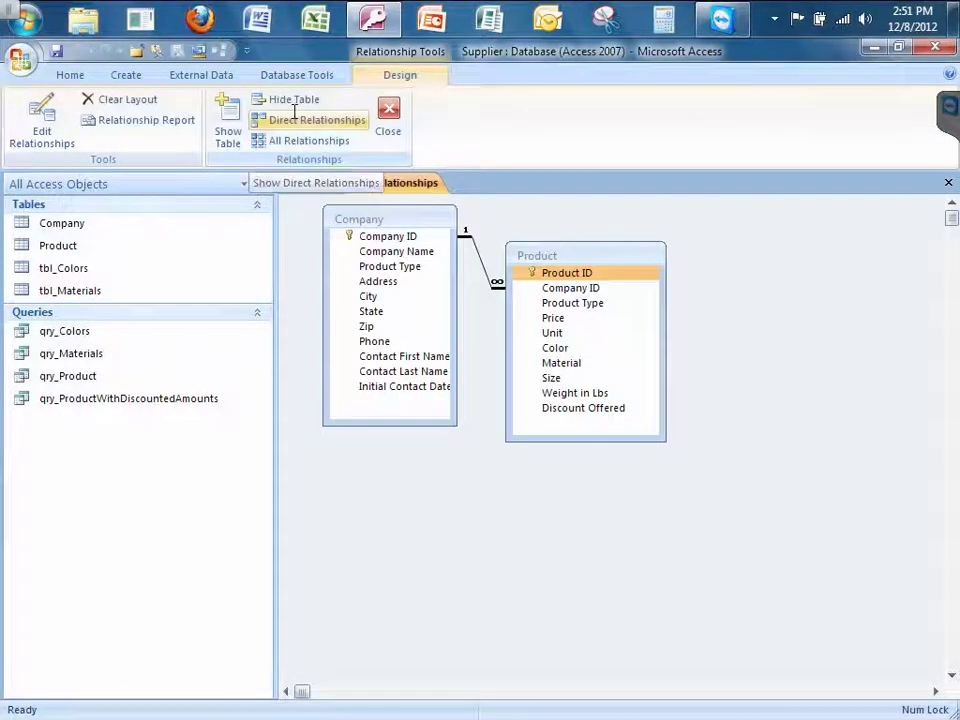
# Move the Product table farther from Company, review the Company ID link between them, and close Relationships with its layout saved.
pyautogui.moveTo(570, 255); pyautogui.dragTo(600, 240)
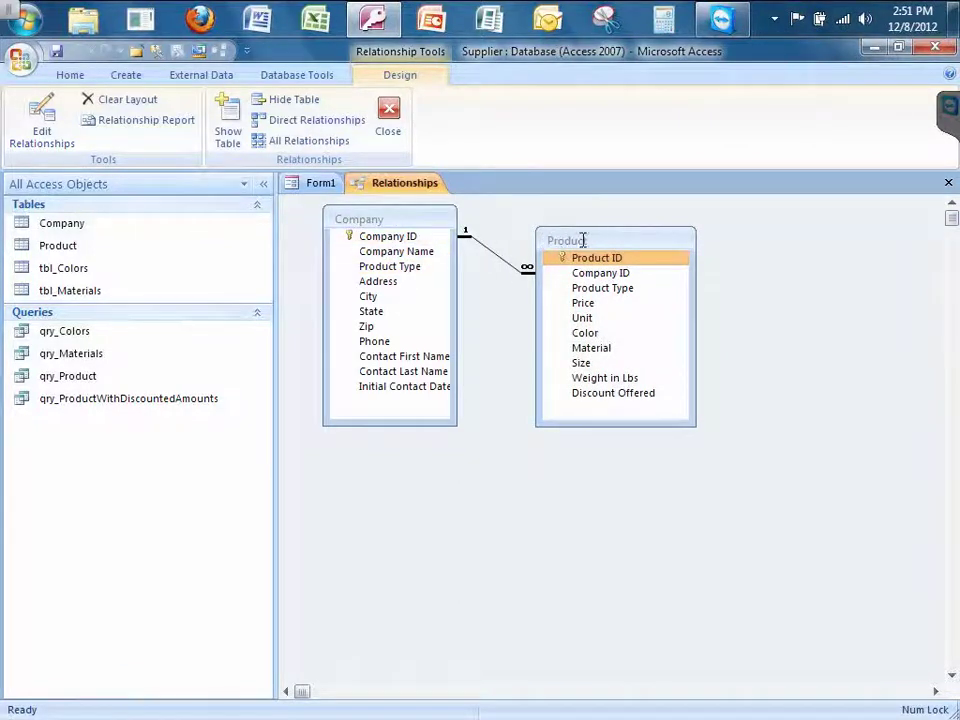
pyautogui.click(385, 236)
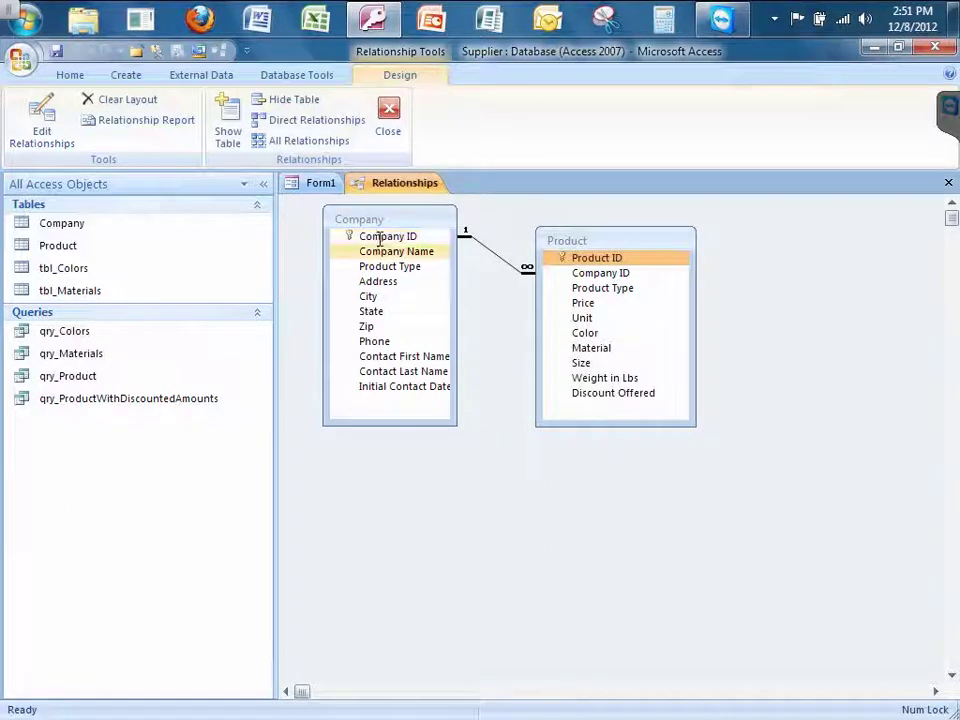
pyautogui.click(589, 272)
pyautogui.click(574, 258)
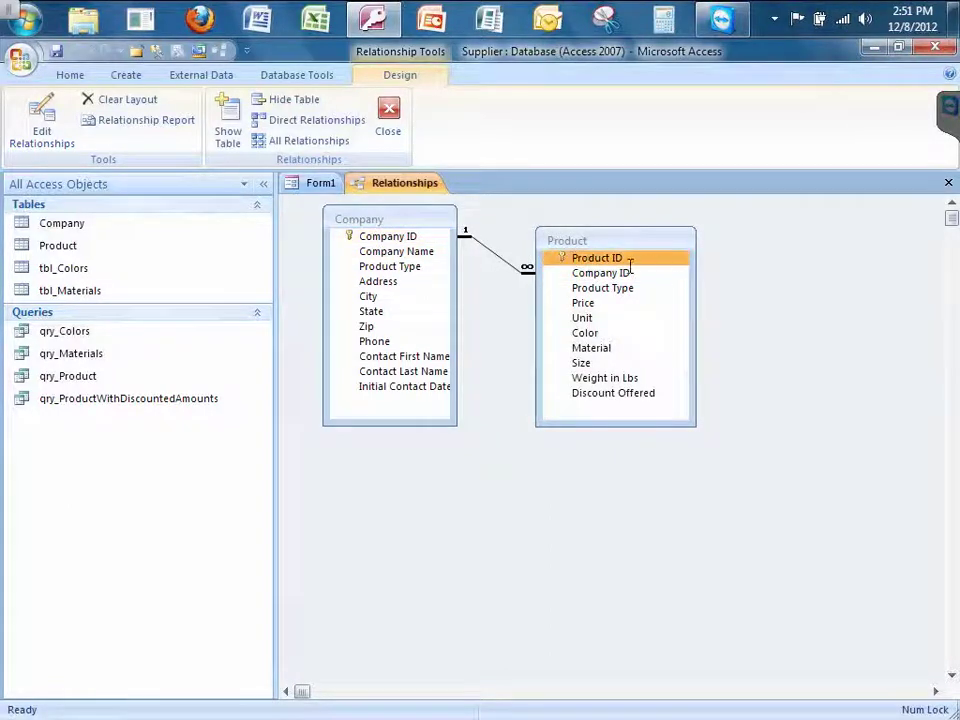
pyautogui.click(381, 252)
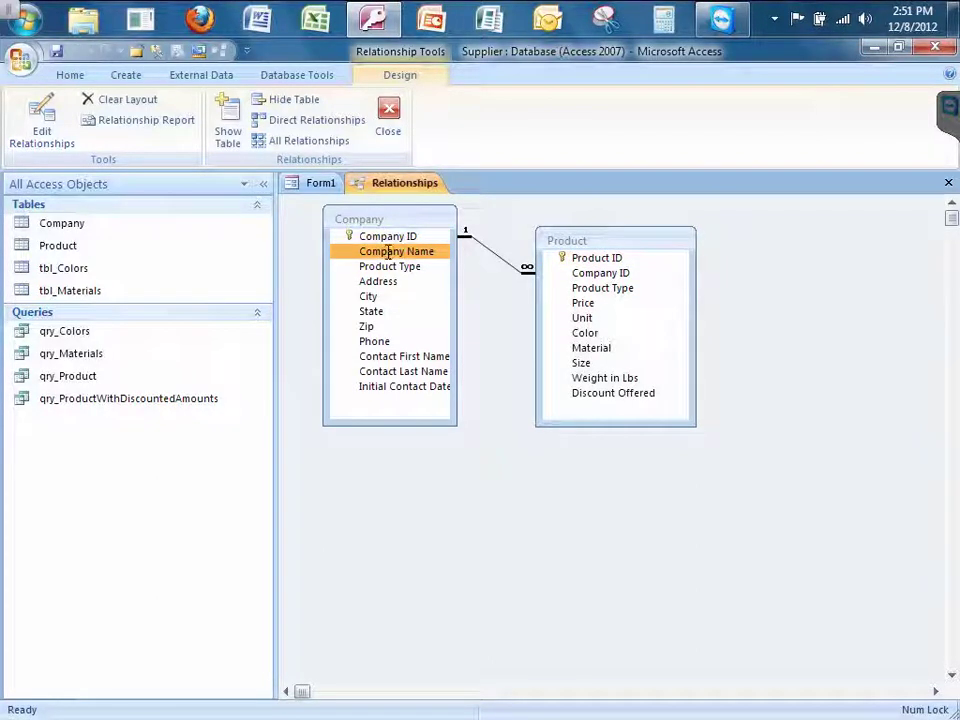
pyautogui.click(387, 114)
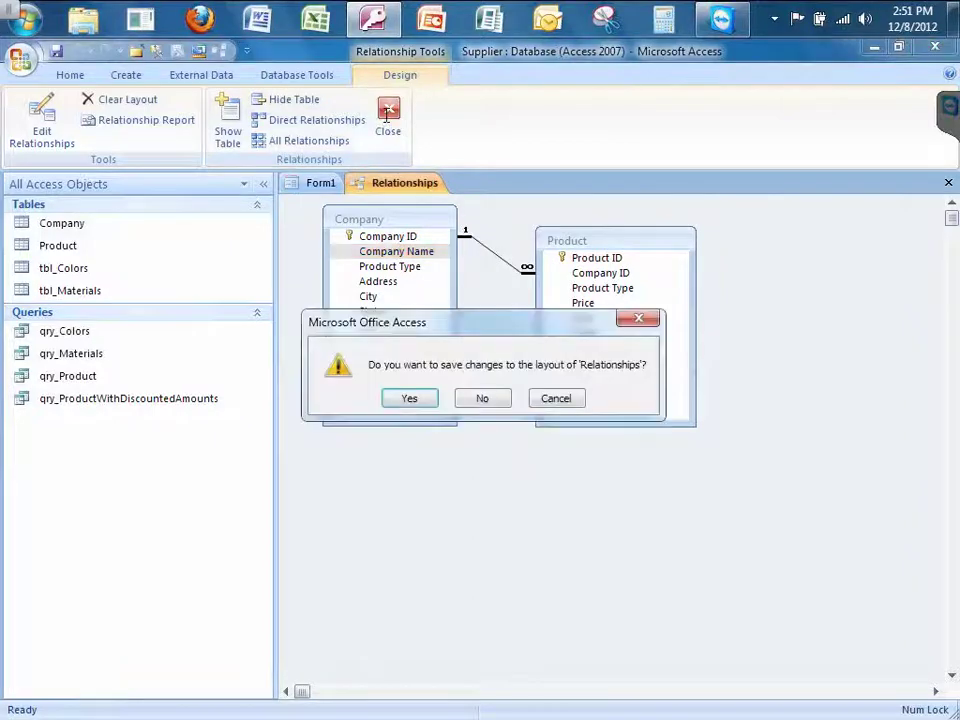
pyautogui.click(411, 398)
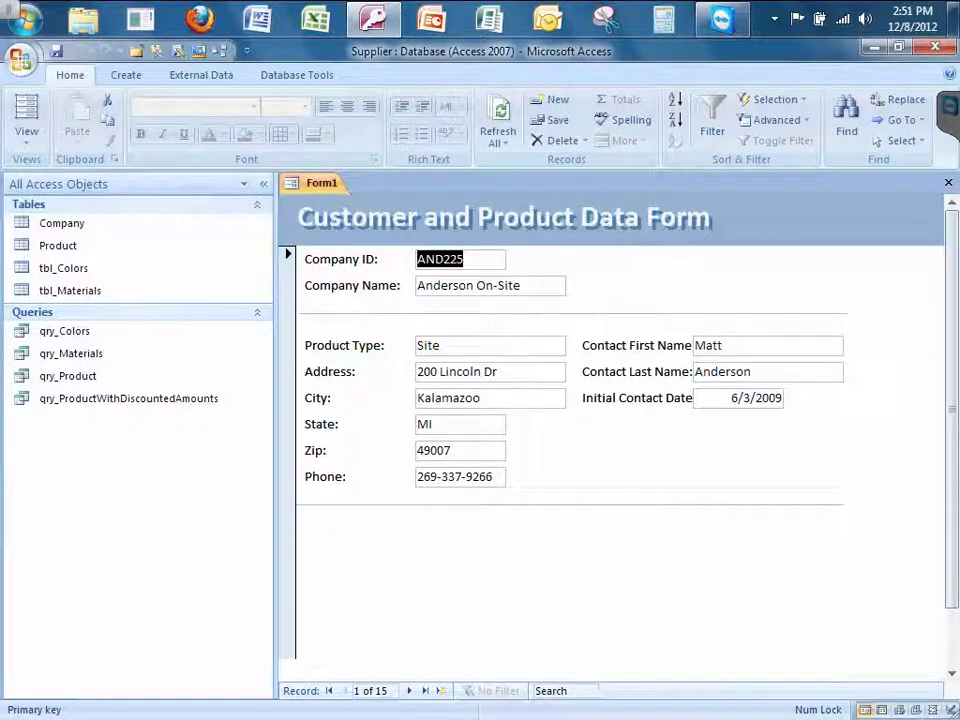
# Return the form to Design View and extend the Detail section down to about the 5.5-inch mark.
pyautogui.moveTo(953, 375); pyautogui.dragTo(945, 516)
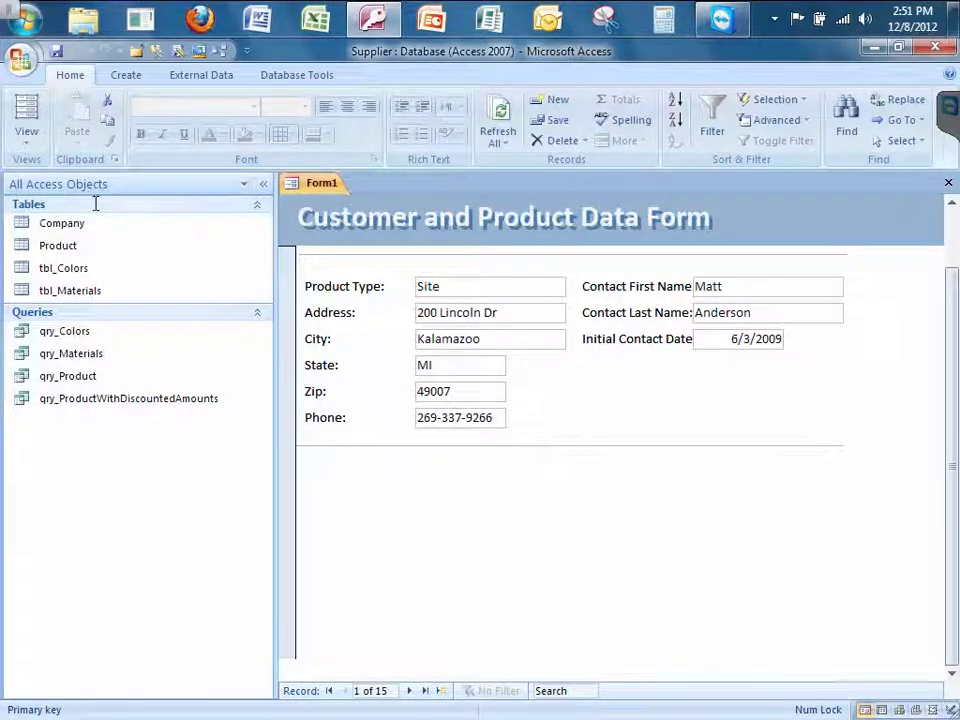
pyautogui.click(26, 138)
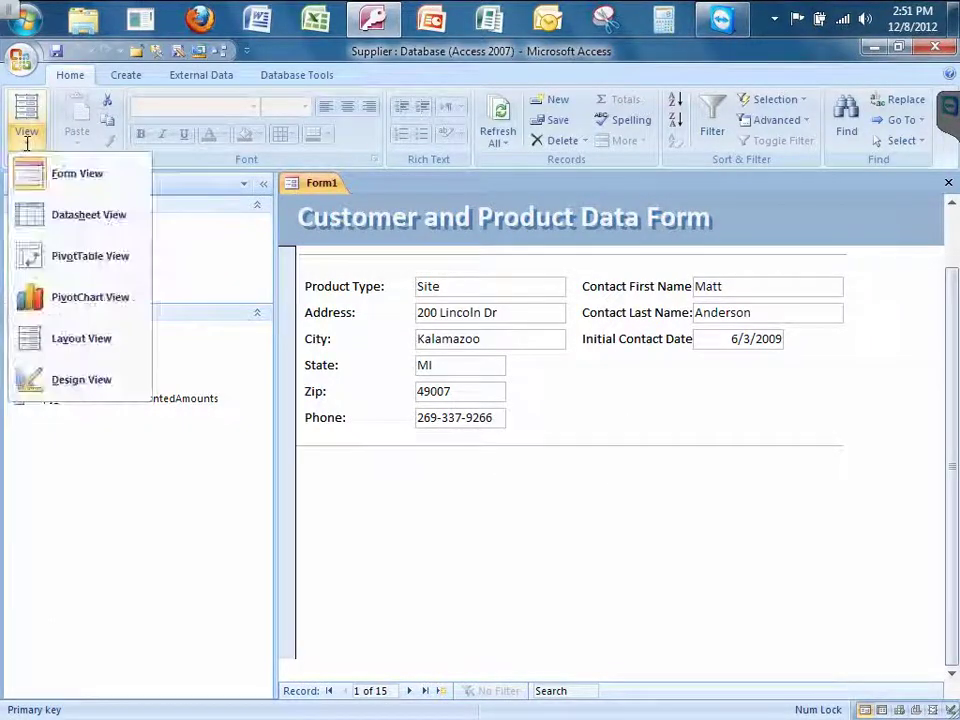
pyautogui.click(29, 382)
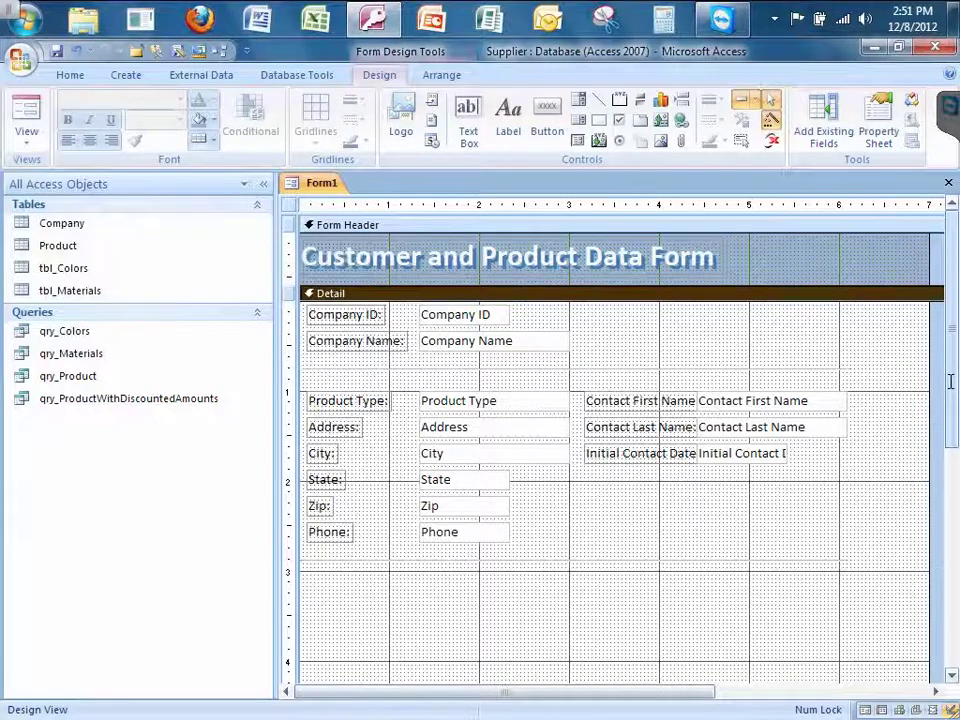
pyautogui.scroll(-3, 948, 508)
pyautogui.scroll(-3, 948, 508)
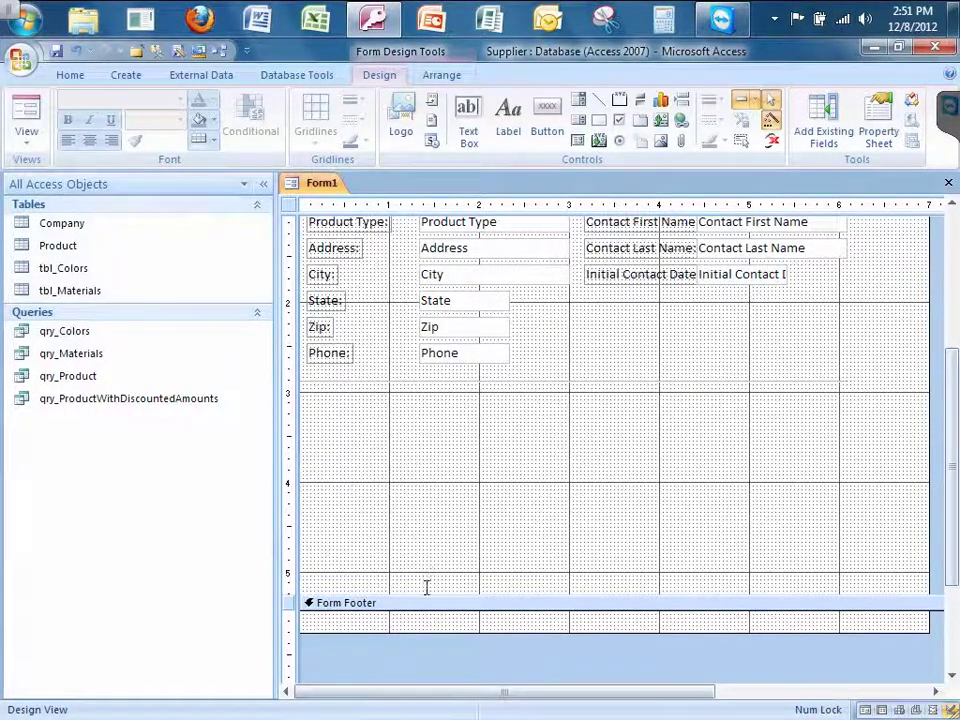
pyautogui.moveTo(422, 594); pyautogui.dragTo(421, 616)
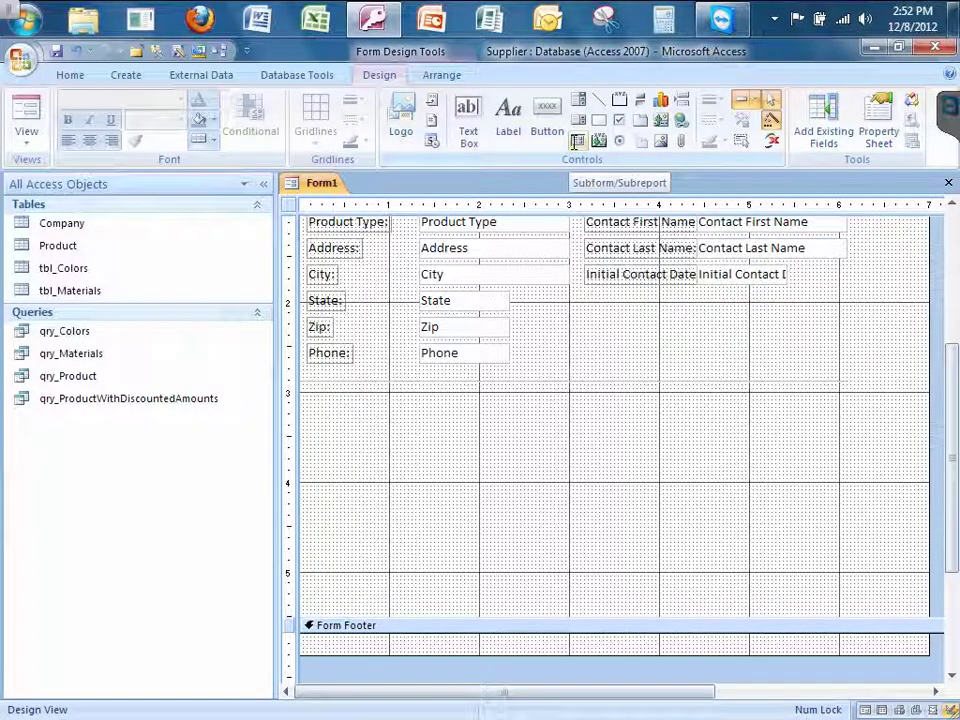
# Draw a subform about 6 inches wide and 2.3 inches tall below the lower divider line, based on existing tables and queries.
pyautogui.click(578, 141)
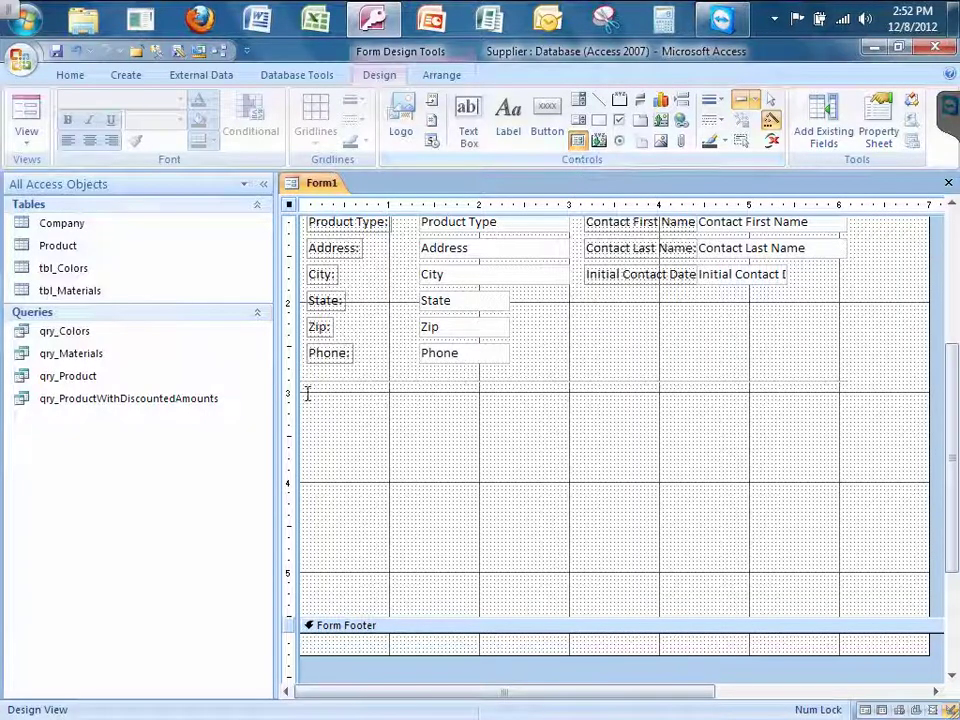
pyautogui.moveTo(305, 393); pyautogui.dragTo(840, 601)
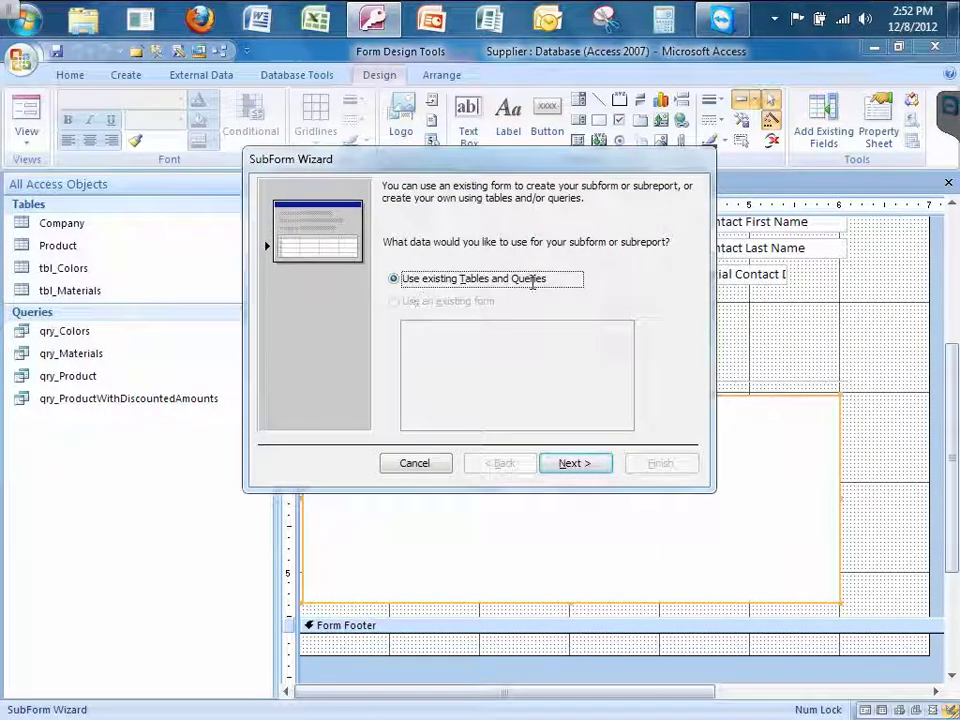
pyautogui.click(574, 463)
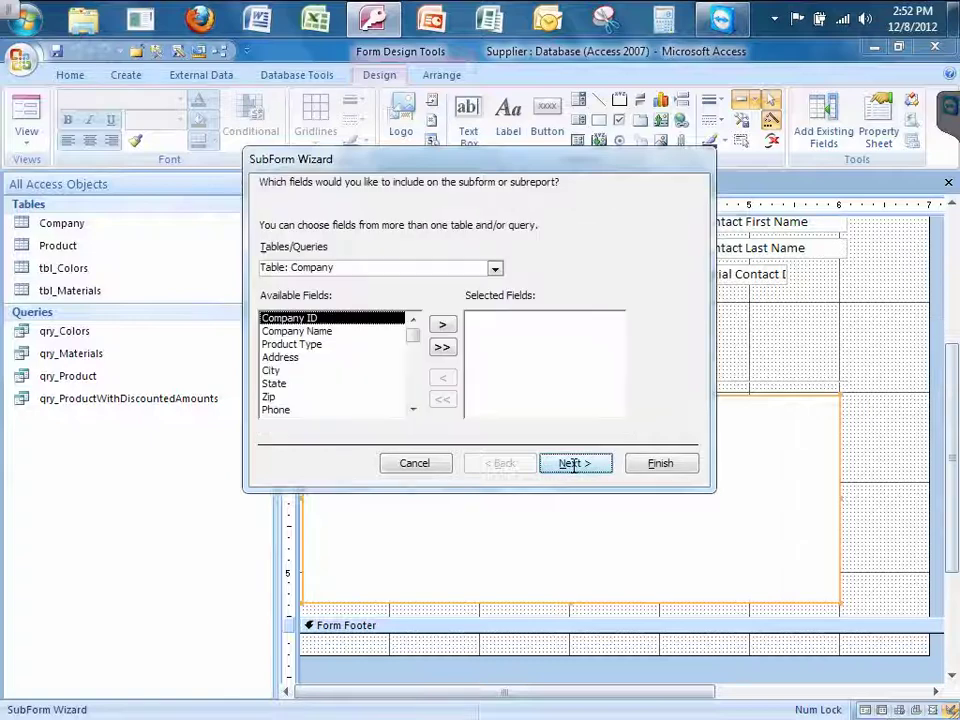
# Choose the Product table as the subform's source and include all of its fields.
pyautogui.click(495, 269)
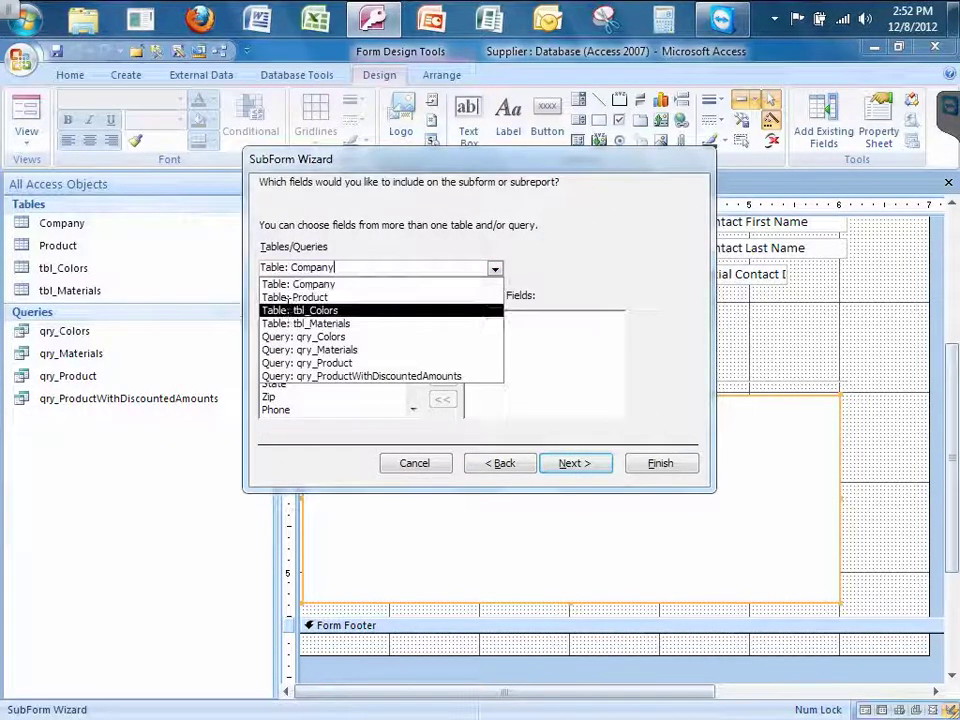
pyautogui.click(300, 310)
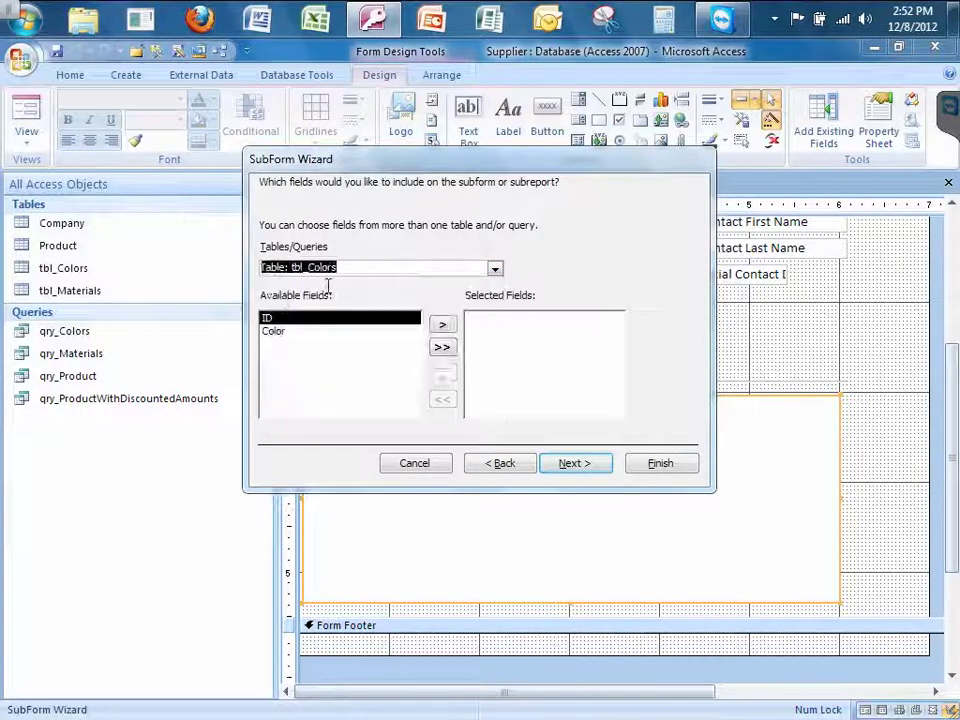
pyautogui.click(493, 268)
pyautogui.click(337, 294)
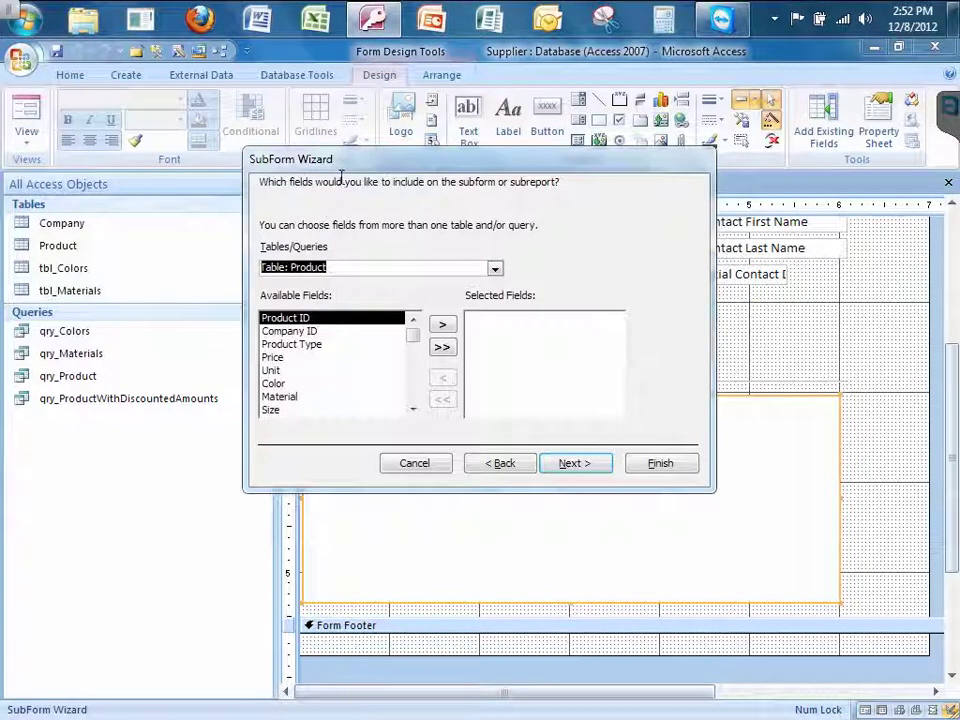
pyautogui.moveTo(255, 160); pyautogui.dragTo(180, 390)
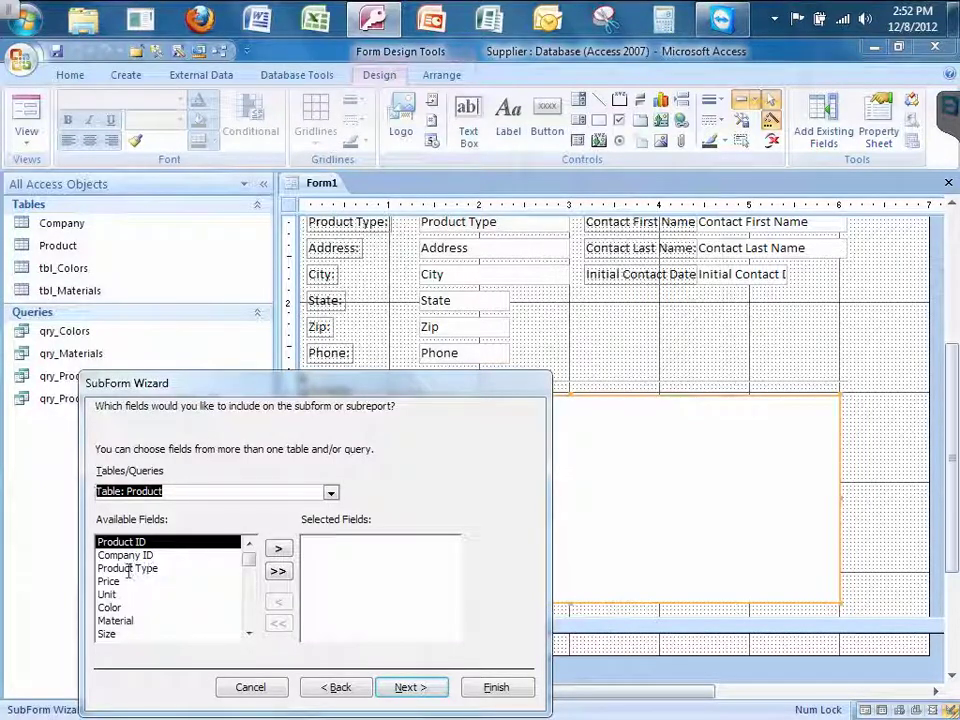
pyautogui.click(278, 570)
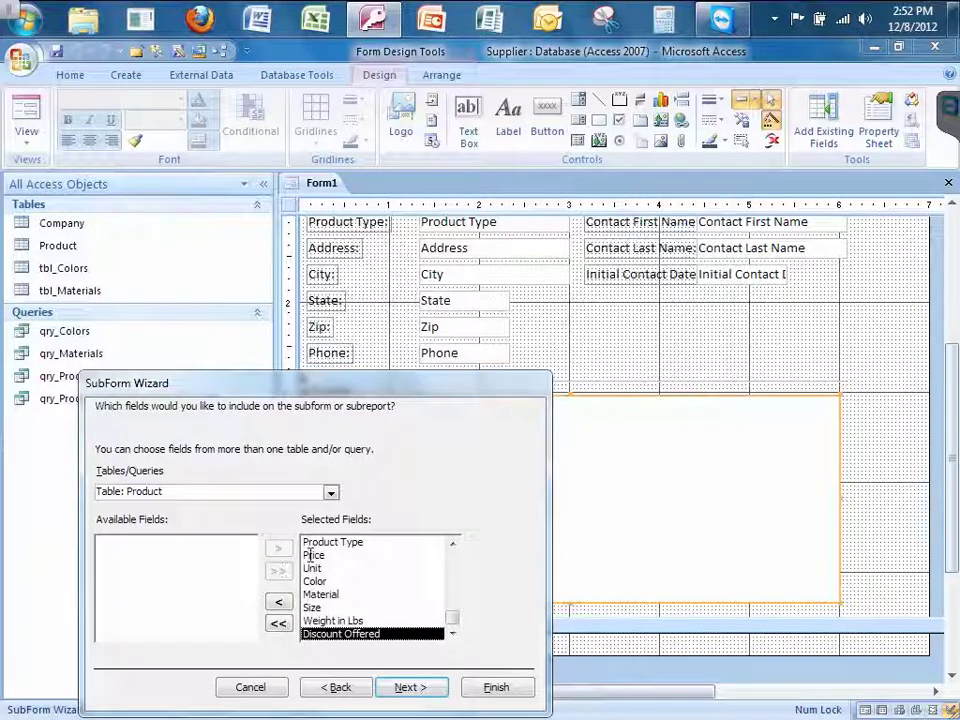
# Remove Product Type and Company ID from the subform's selected fields.
pyautogui.click(310, 545)
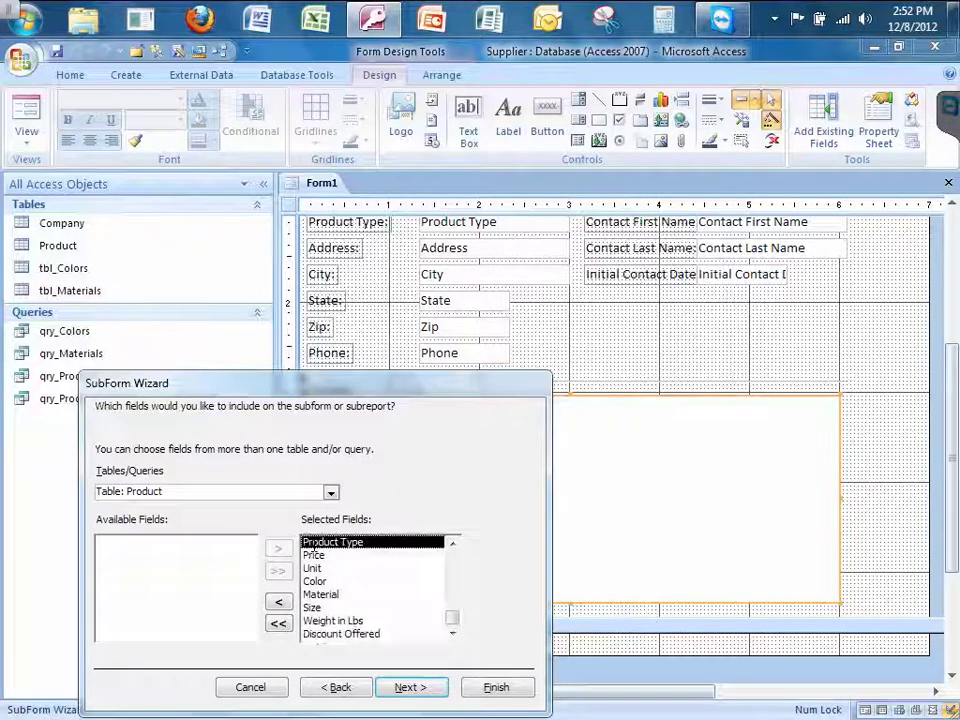
pyautogui.click(278, 603)
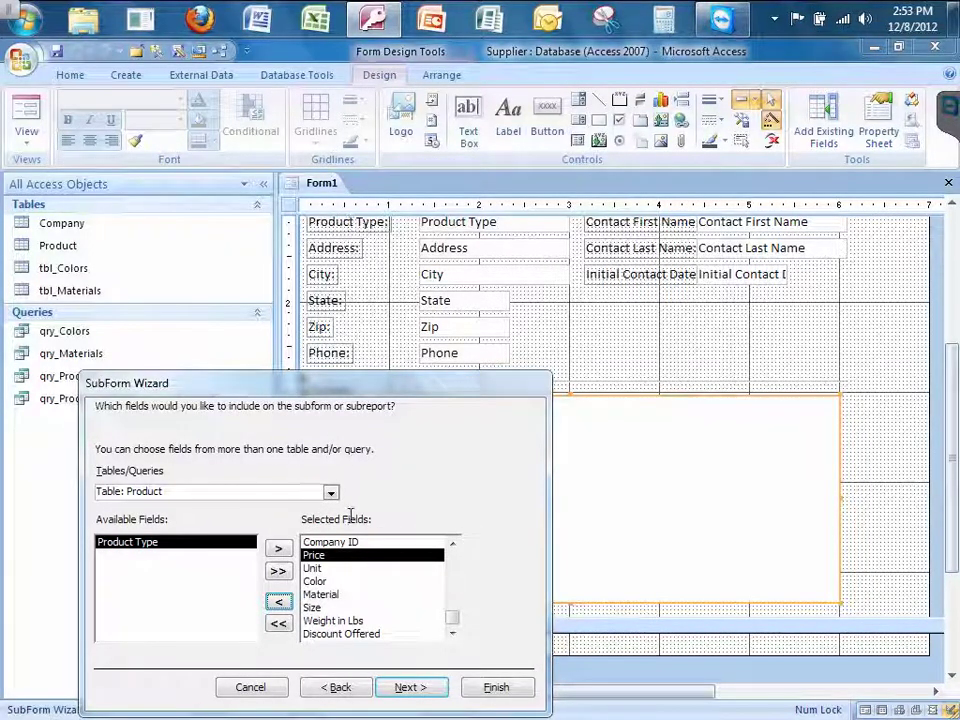
pyautogui.click(333, 541)
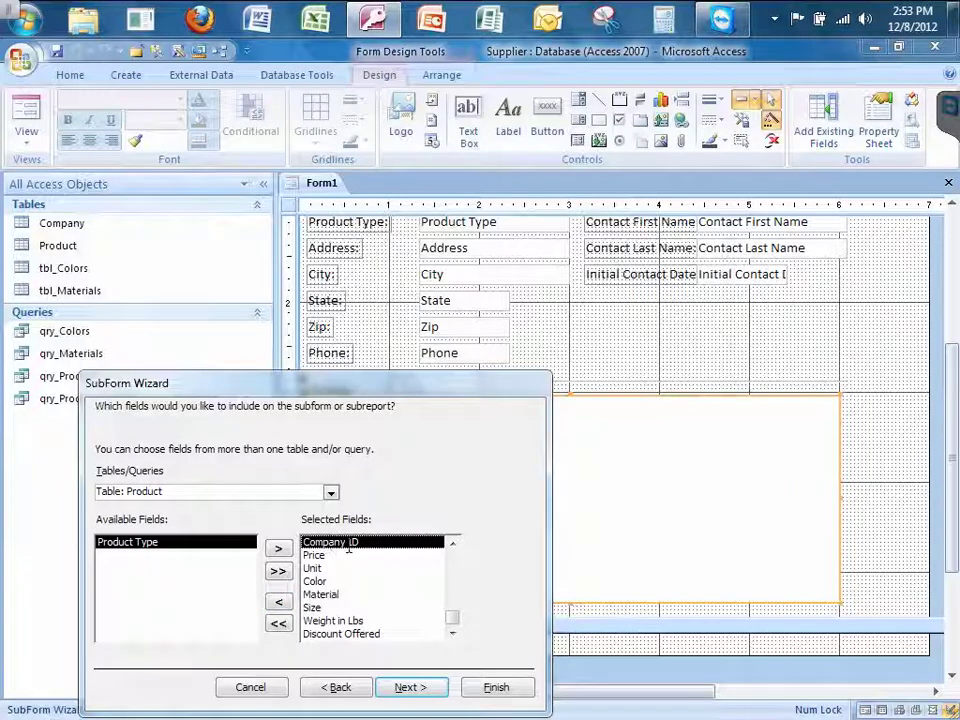
pyautogui.click(280, 603)
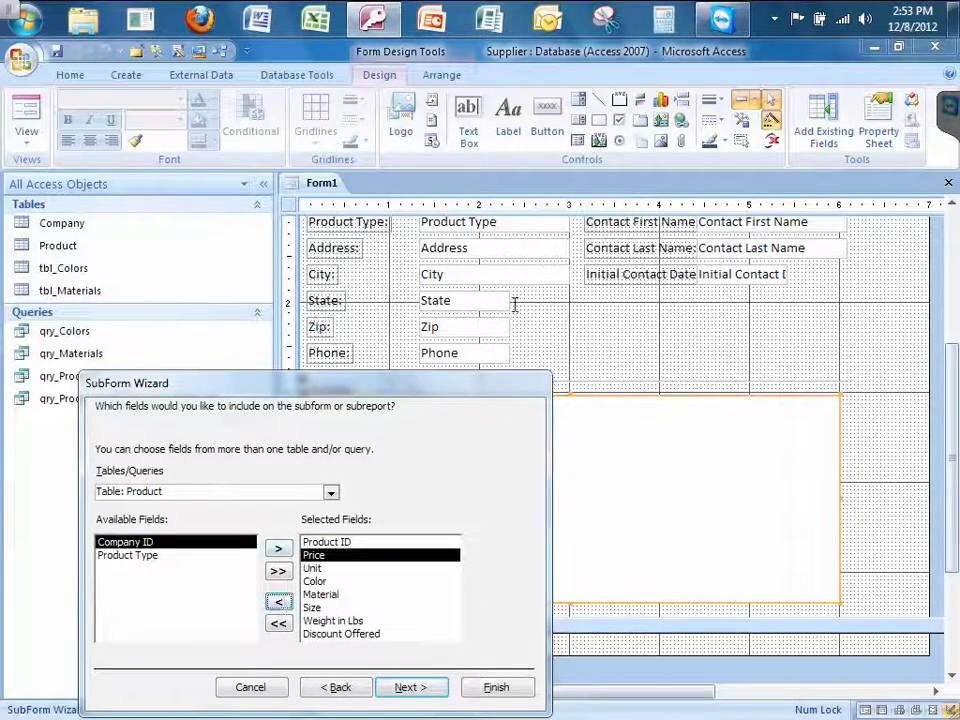
# Link the subform to the main form by showing Product for each record using Company ID.
pyautogui.click(408, 687)
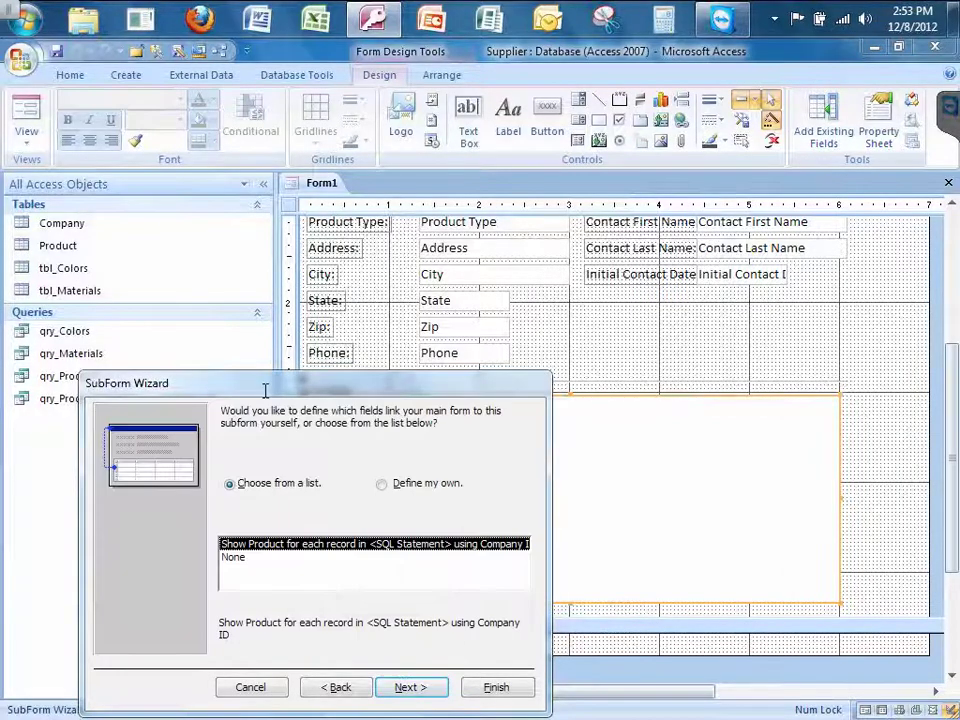
pyautogui.moveTo(264, 390); pyautogui.dragTo(458, 210)
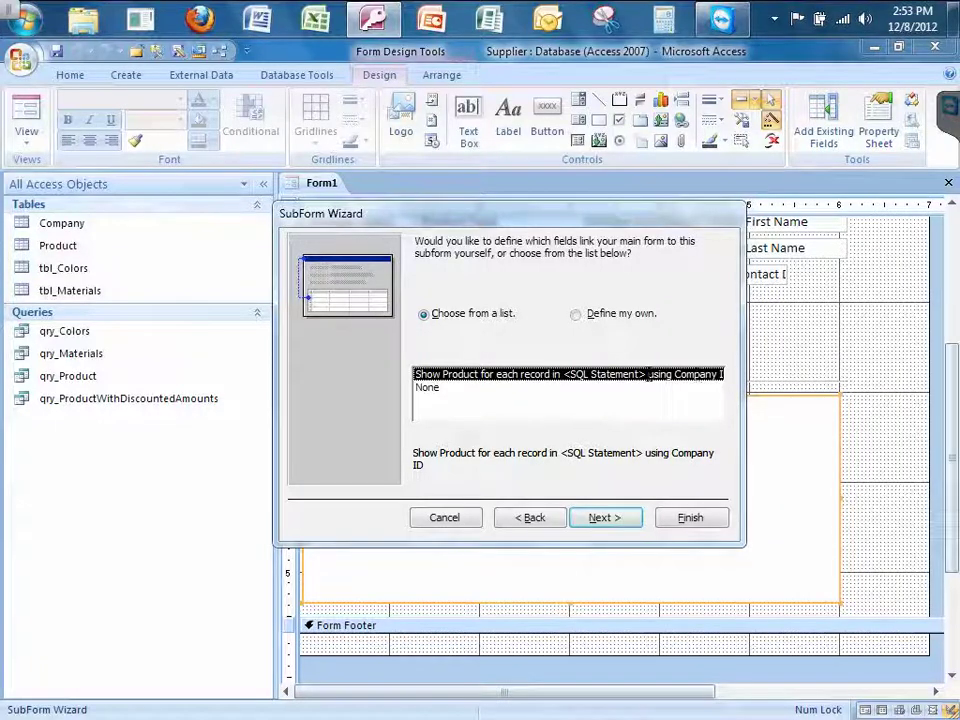
pyautogui.click(602, 516)
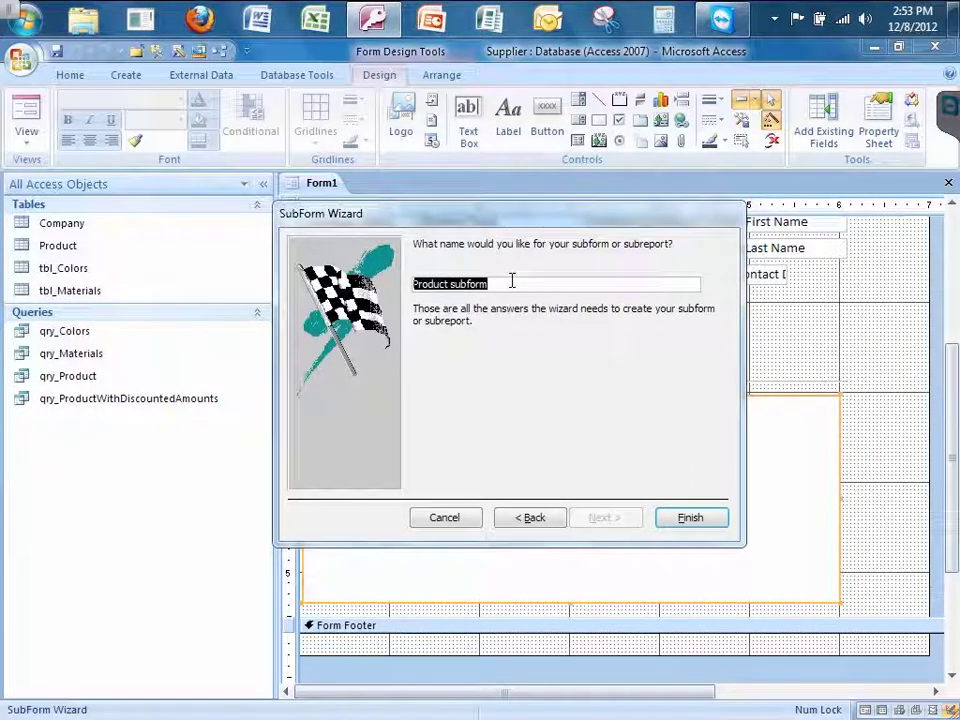
# Name the subform "Product Data Form for each Company" and finish creating it.
pyautogui.write('P')
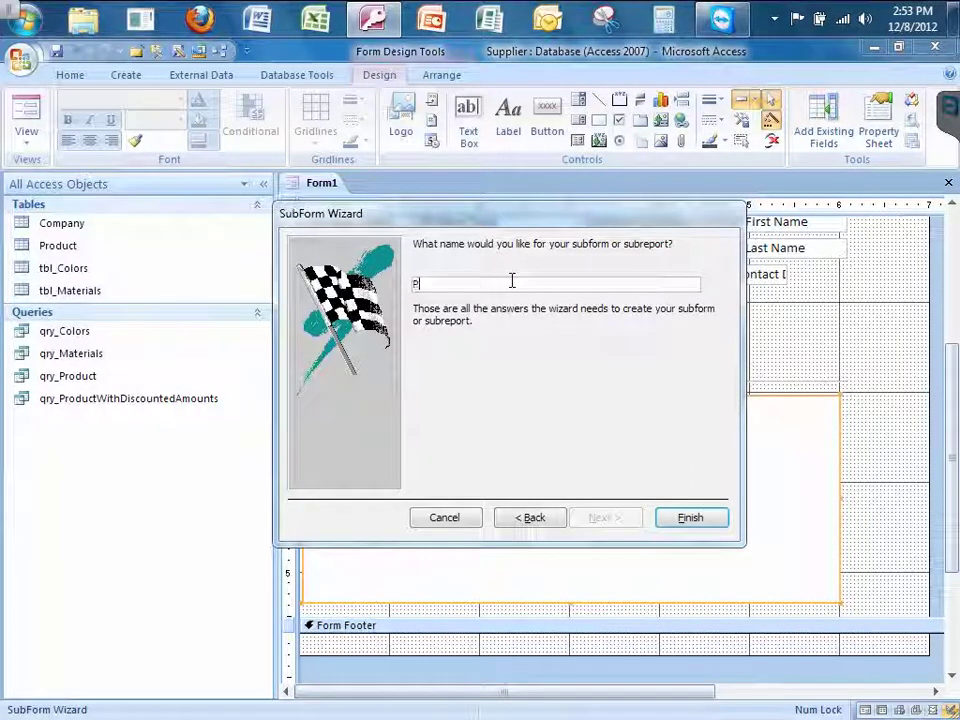
pyautogui.write('rod')
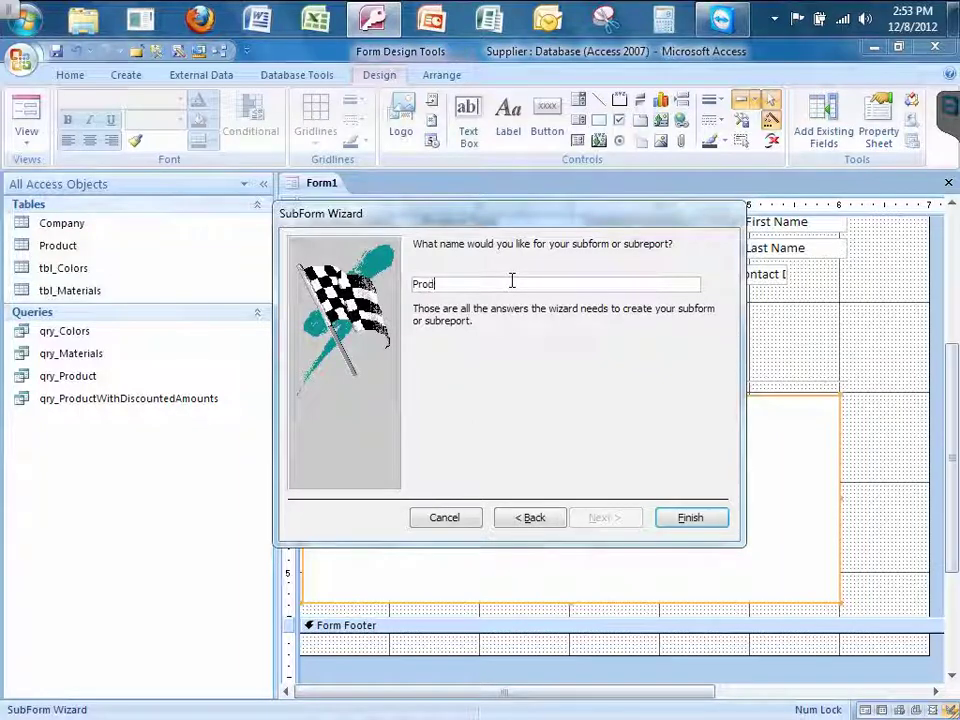
pyautogui.write('uct Data ')
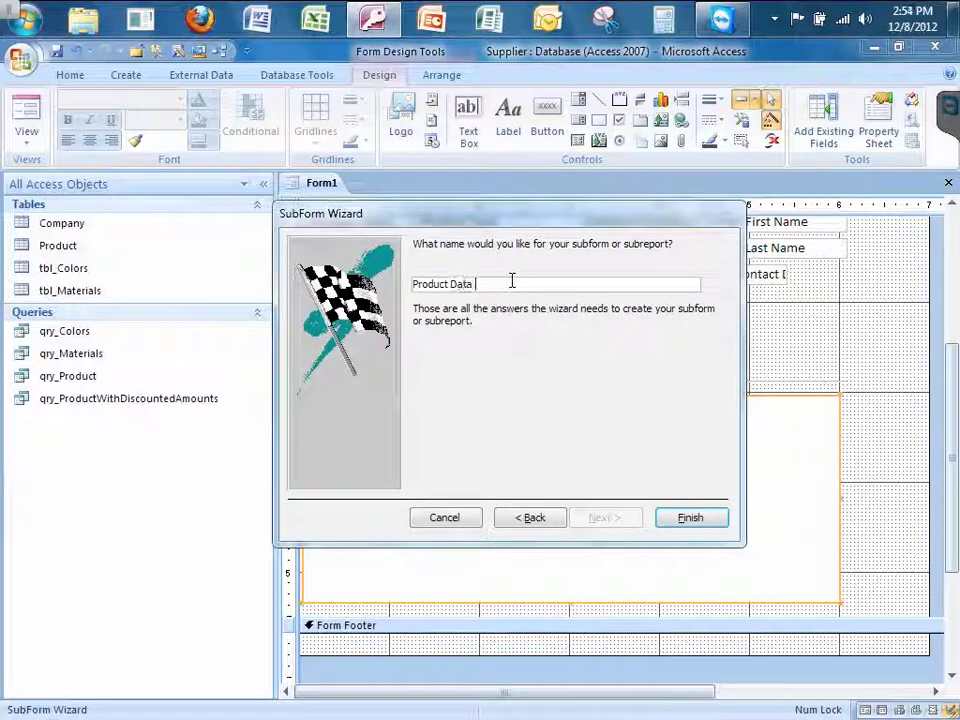
pyautogui.write('Form fo')
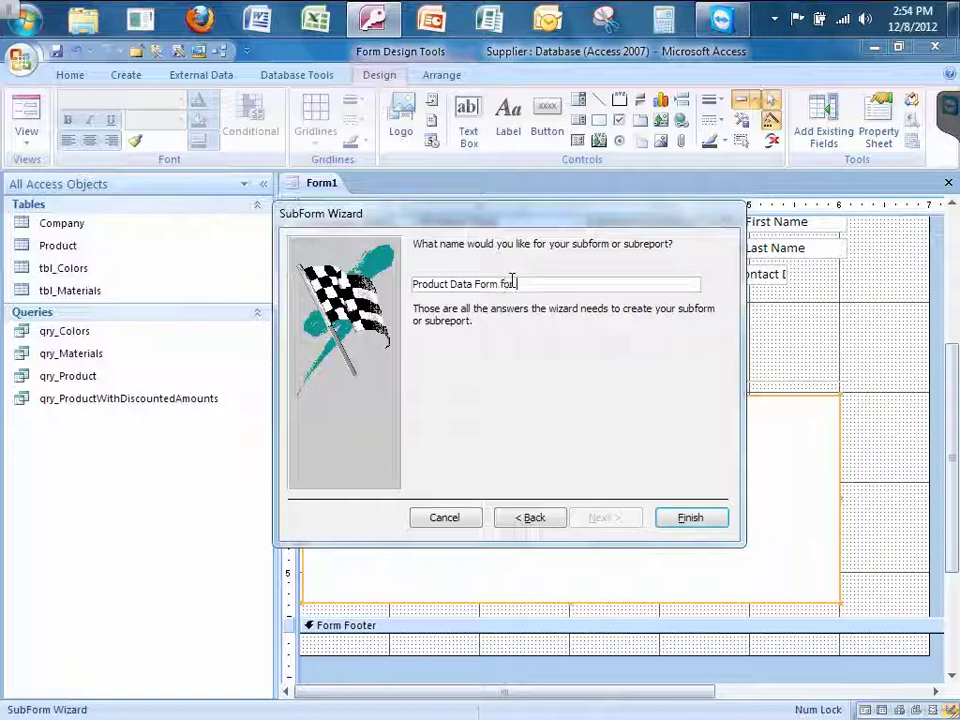
pyautogui.write('r Eac')
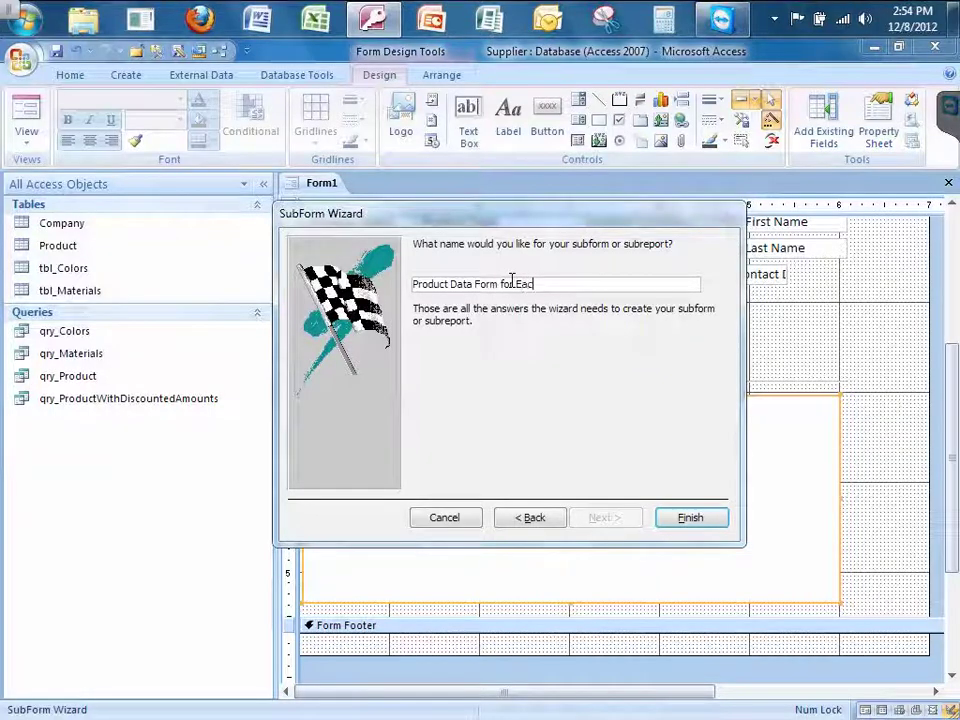
pyautogui.write('h ')
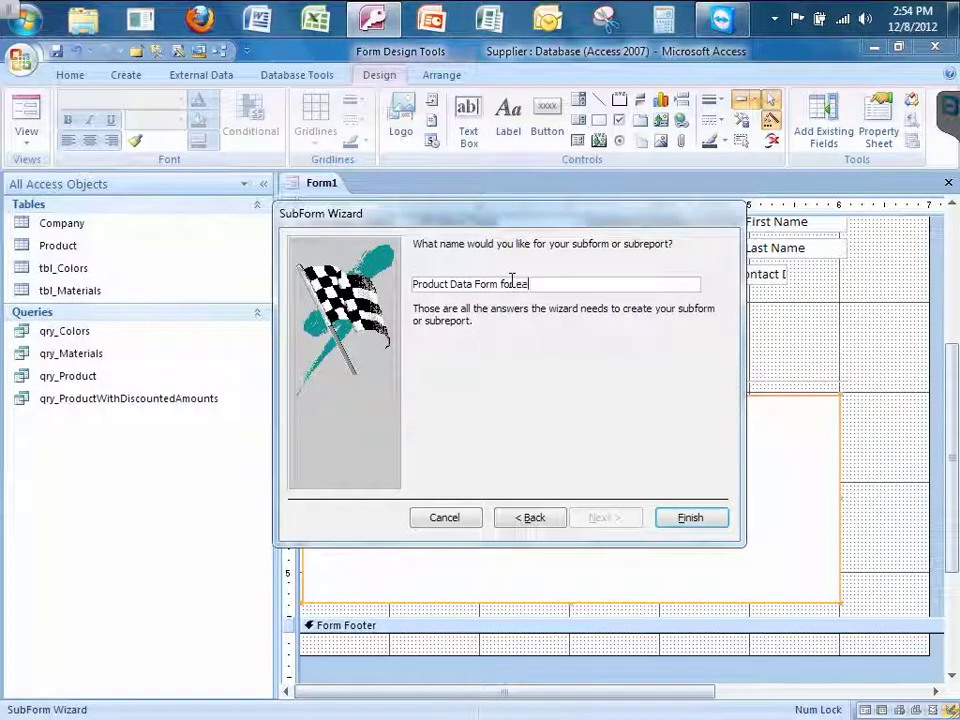
pyautogui.write('Compna')
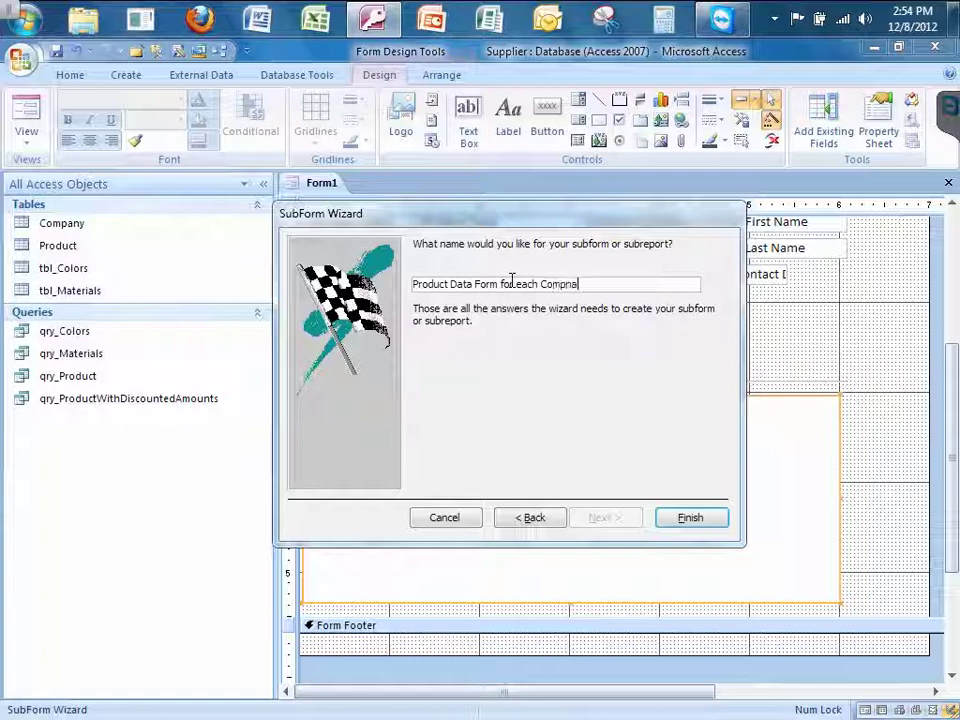
pyautogui.press('BackSpace')
pyautogui.click(514, 284)
pyautogui.press('Delete')
pyautogui.write('e')
pyautogui.click(690, 517)
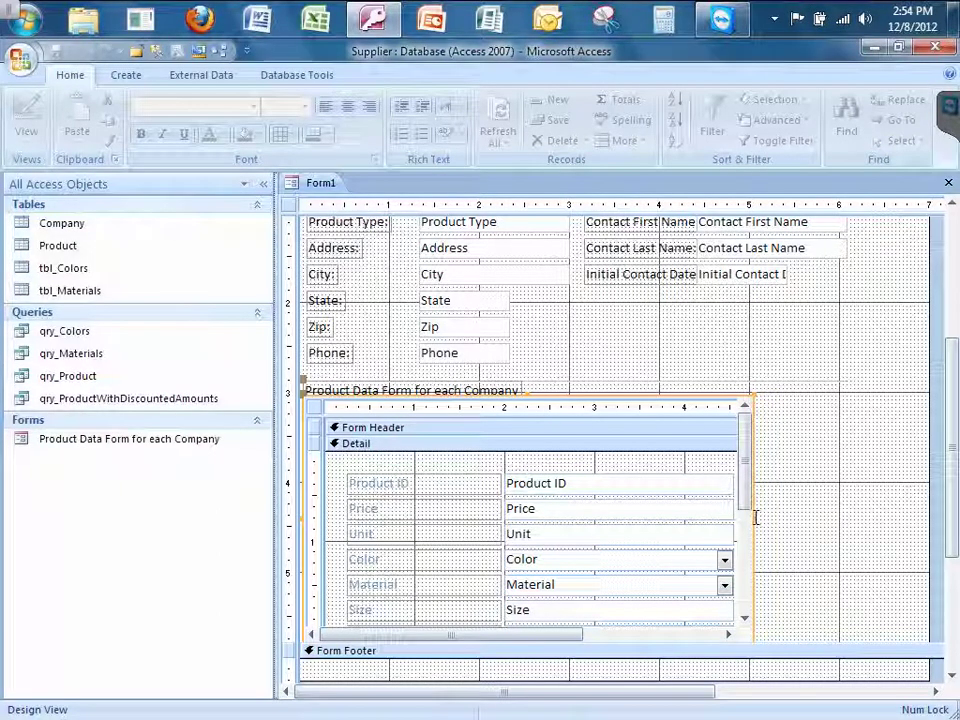
# Widen the subform to about 6 inches and look over its product rows in Form view.
pyautogui.moveTo(753, 516); pyautogui.dragTo(848, 514)
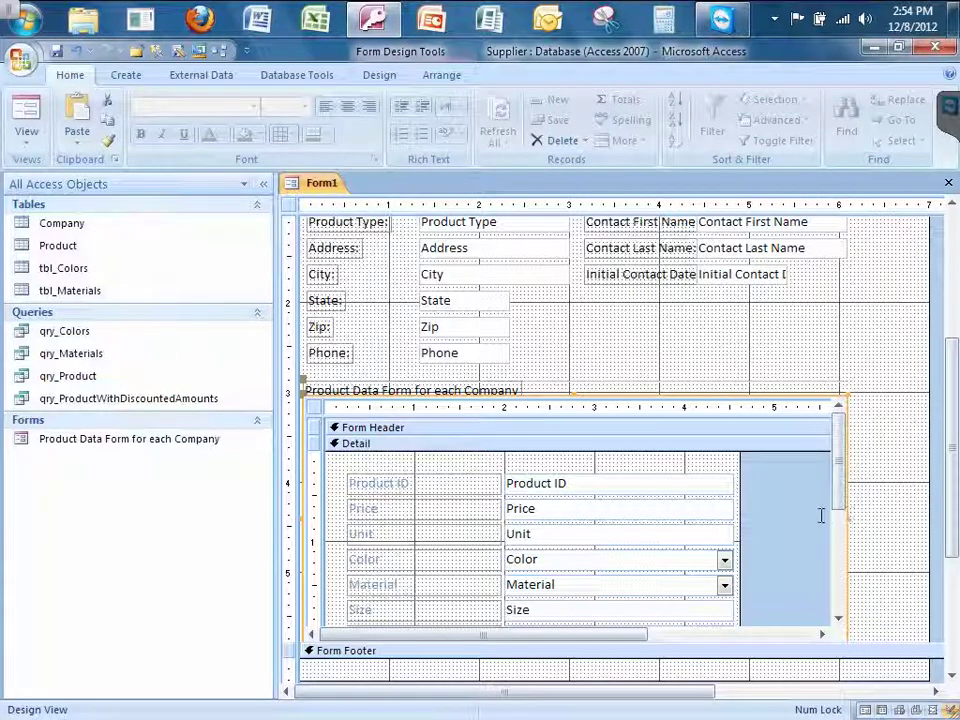
pyautogui.click(27, 115)
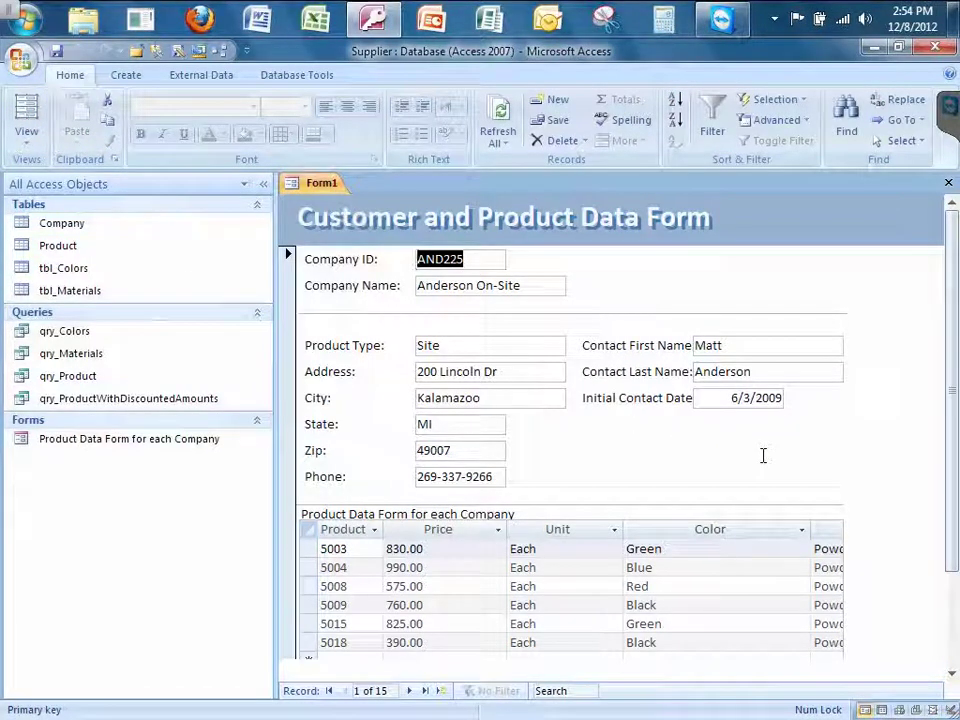
pyautogui.click(344, 567)
pyautogui.click(396, 586)
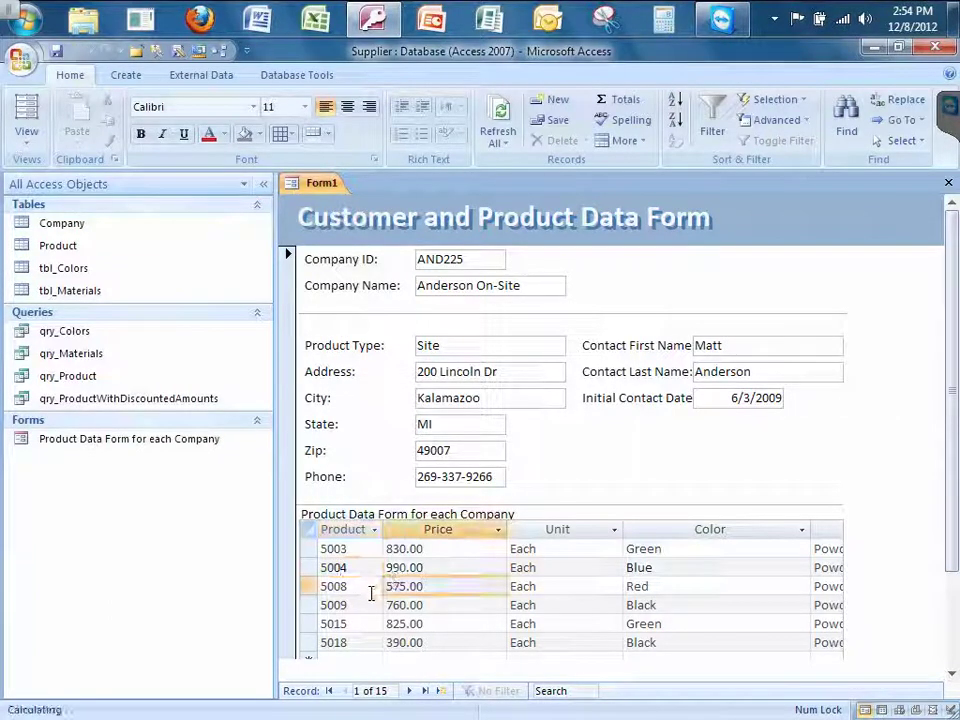
pyautogui.click(418, 605)
pyautogui.click(450, 622)
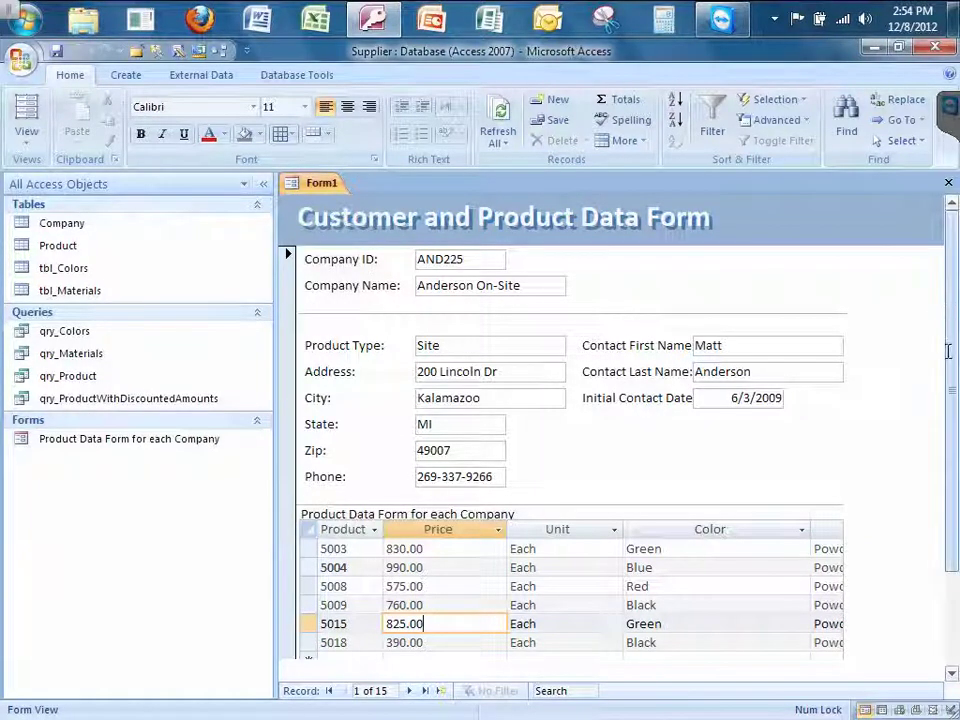
# Step back through the first company's product records in the subform to its first record.
pyautogui.scroll(-3, 942, 457)
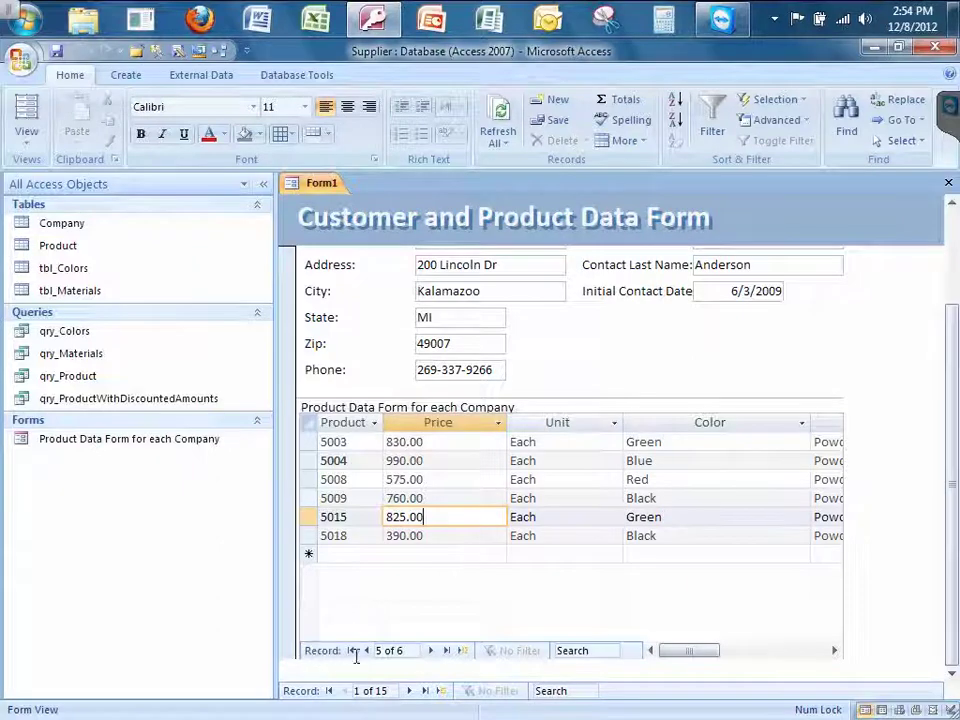
pyautogui.click(432, 650)
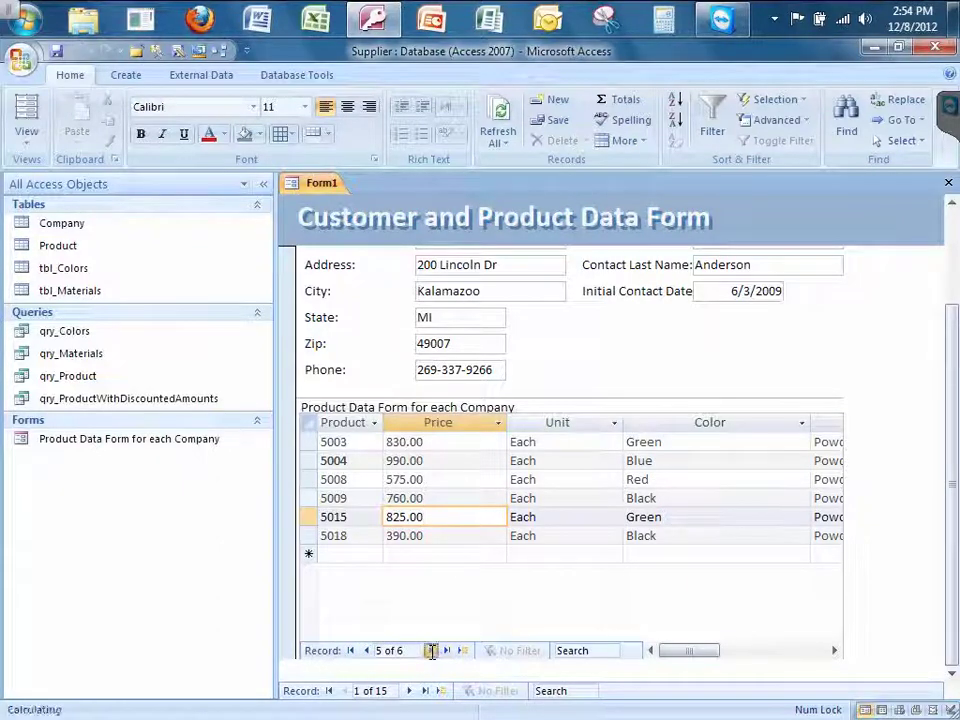
pyautogui.click(368, 650)
pyautogui.click(368, 650)
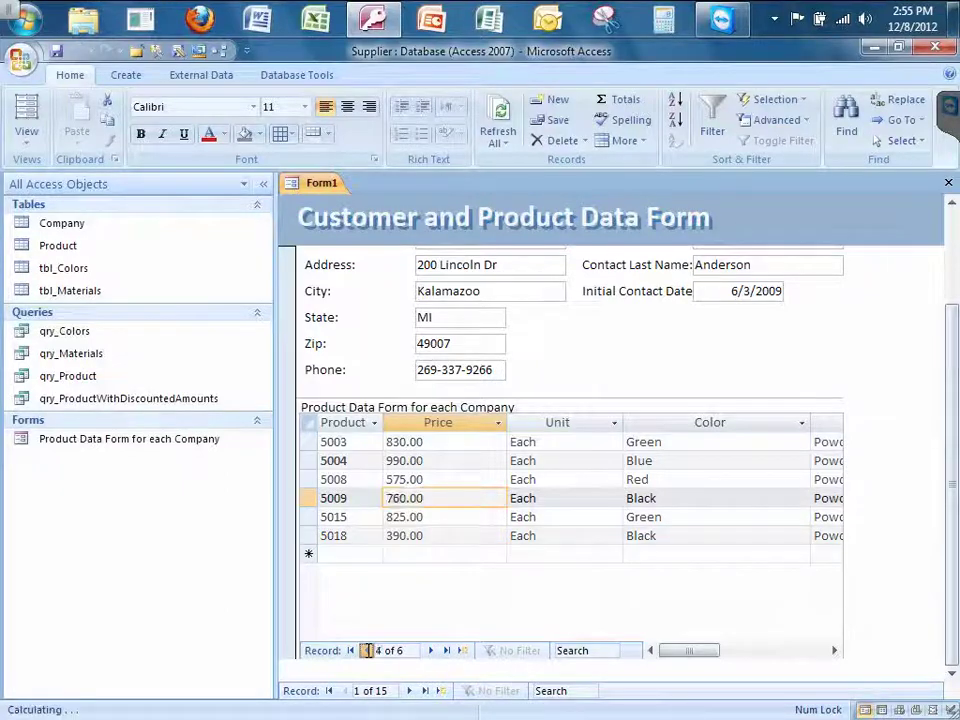
pyautogui.click(368, 650)
pyautogui.click(368, 650)
pyautogui.click(368, 650)
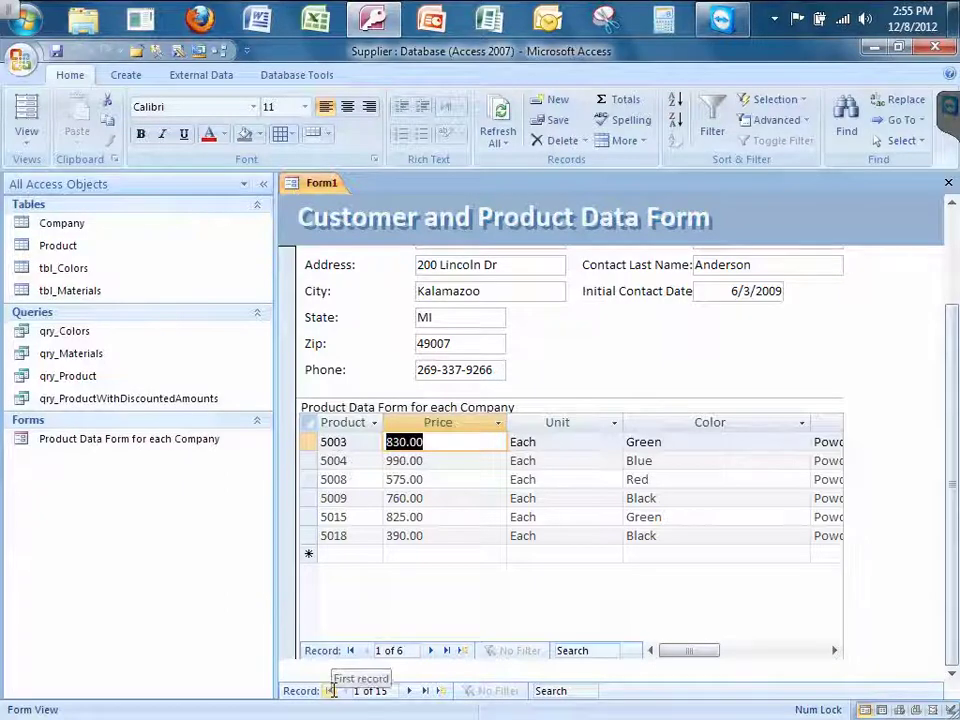
# Browse forward through the company records to the seventh one and go to a new blank record.
pyautogui.click(409, 690)
pyautogui.click(409, 690)
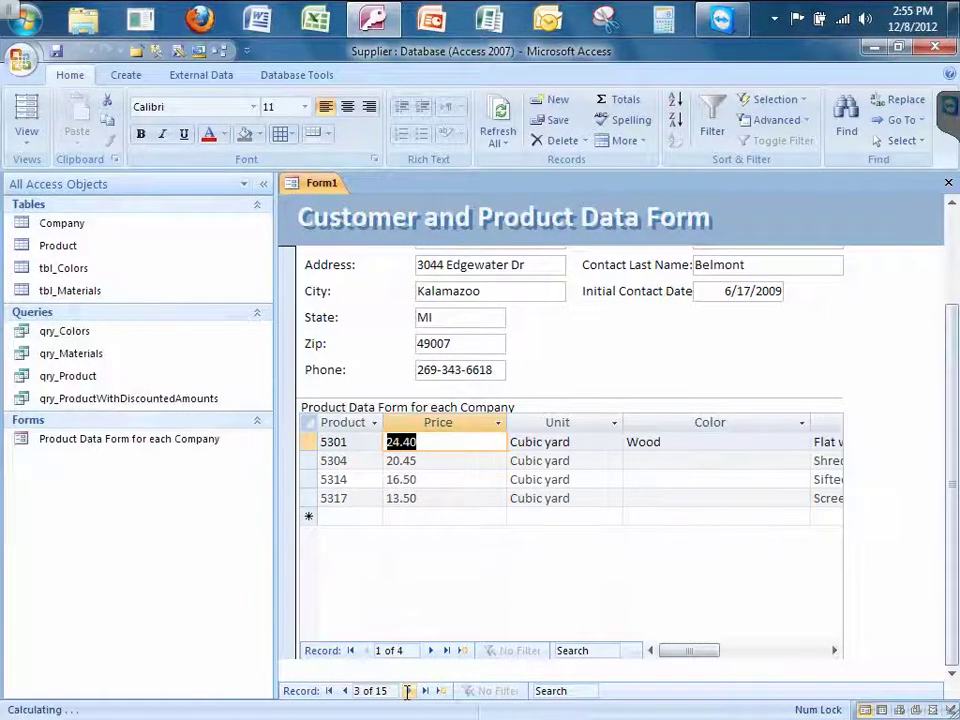
pyautogui.click(409, 690)
pyautogui.click(409, 690)
pyautogui.click(409, 690)
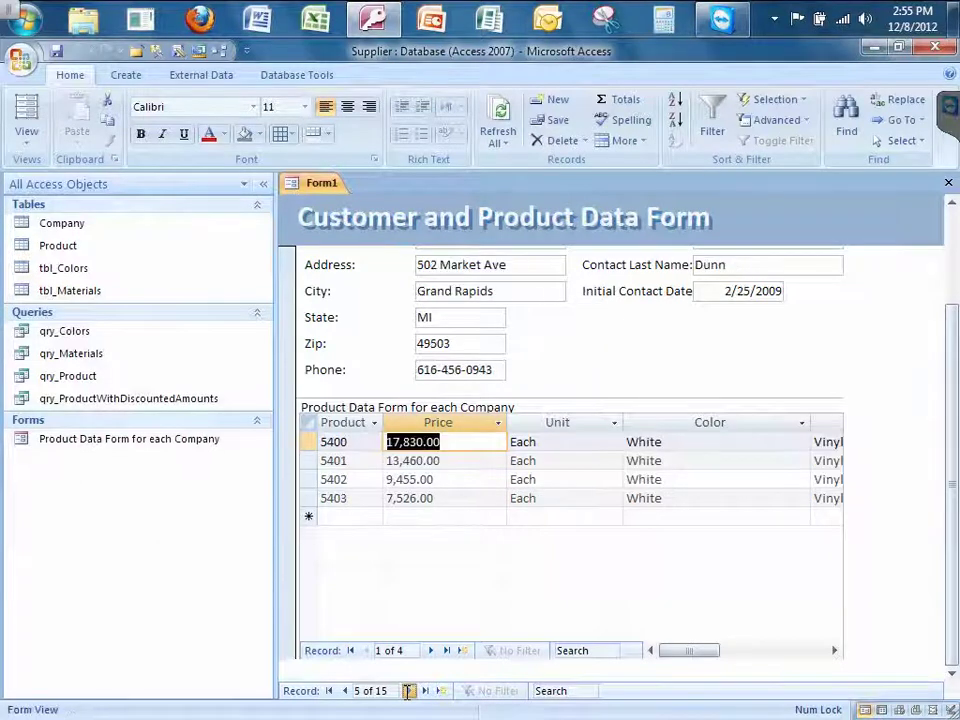
pyautogui.click(409, 690)
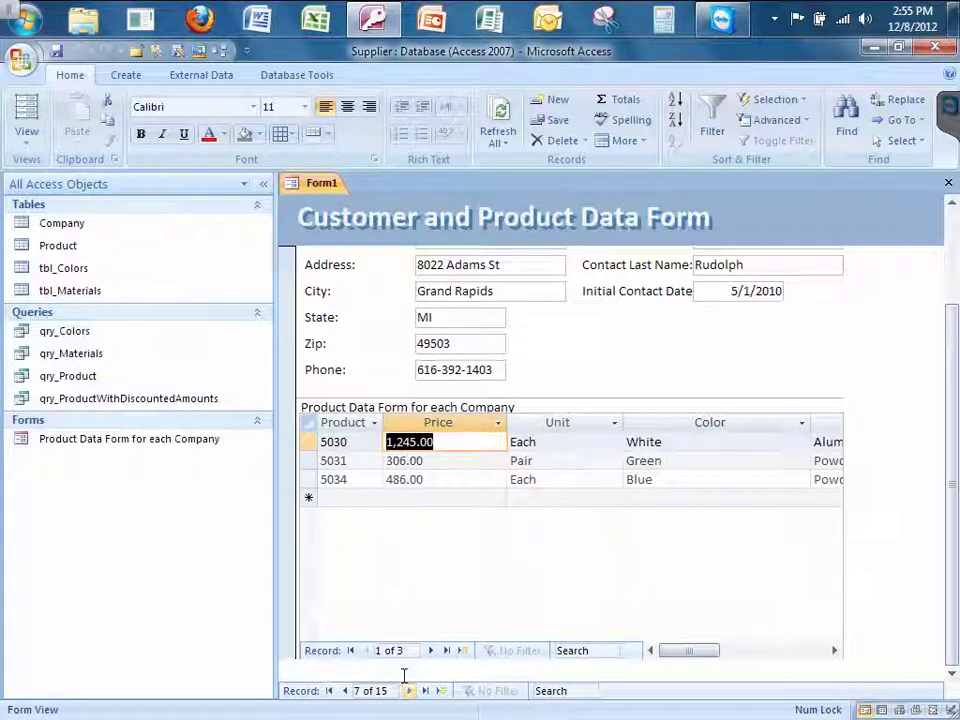
pyautogui.click(296, 75)
pyautogui.click(298, 115)
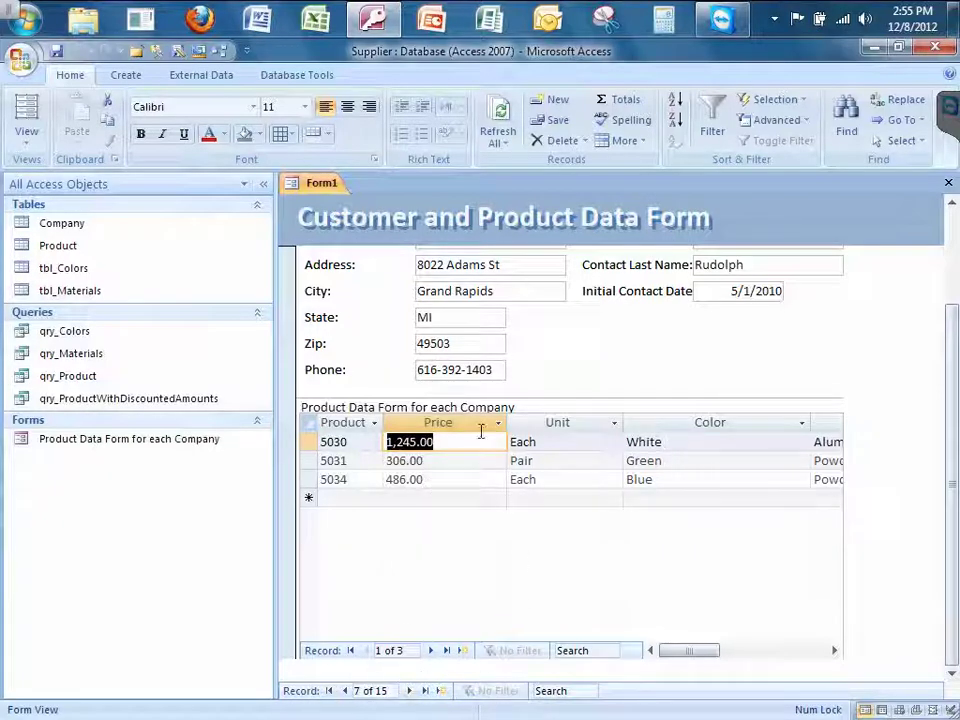
pyautogui.click(440, 691)
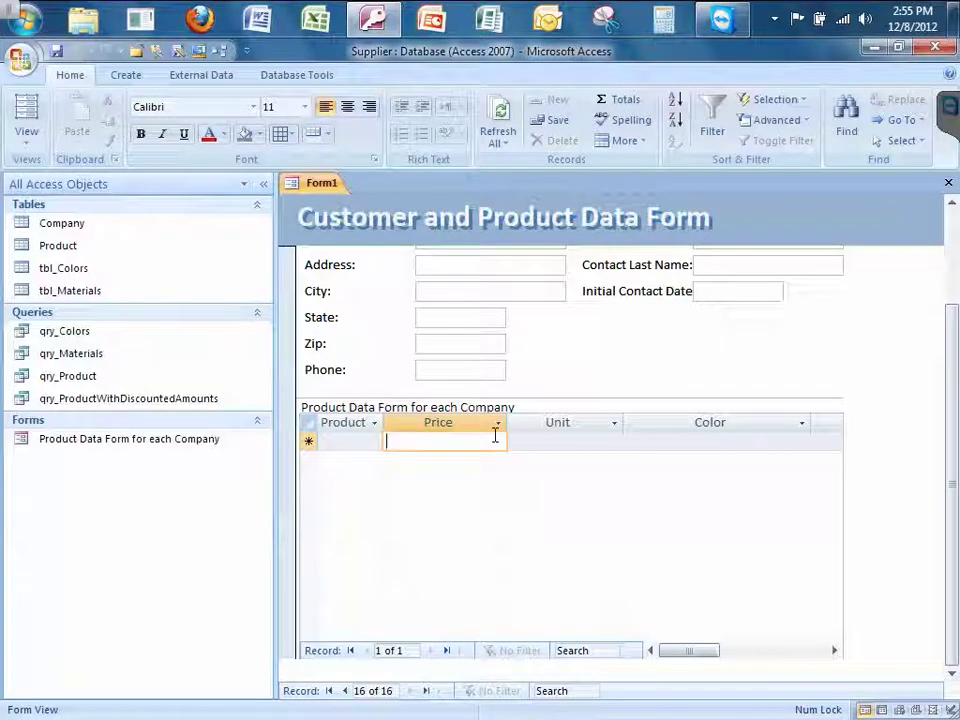
# Return to Design view and move the subform's label up to 2.75 inches from the top of the Detail section.
pyautogui.click(35, 143)
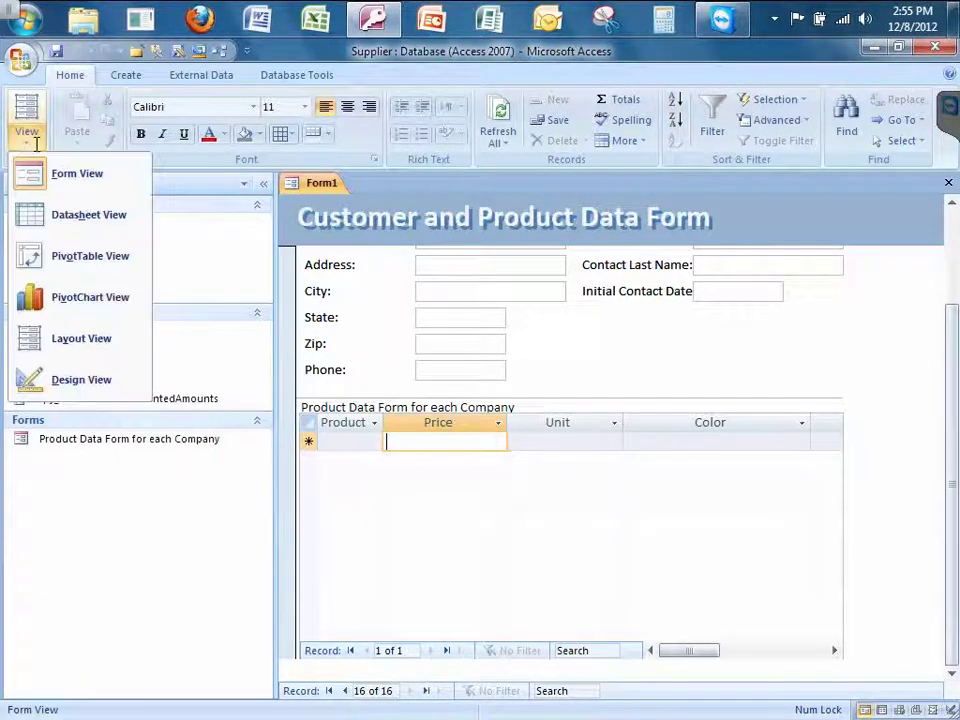
pyautogui.click(30, 379)
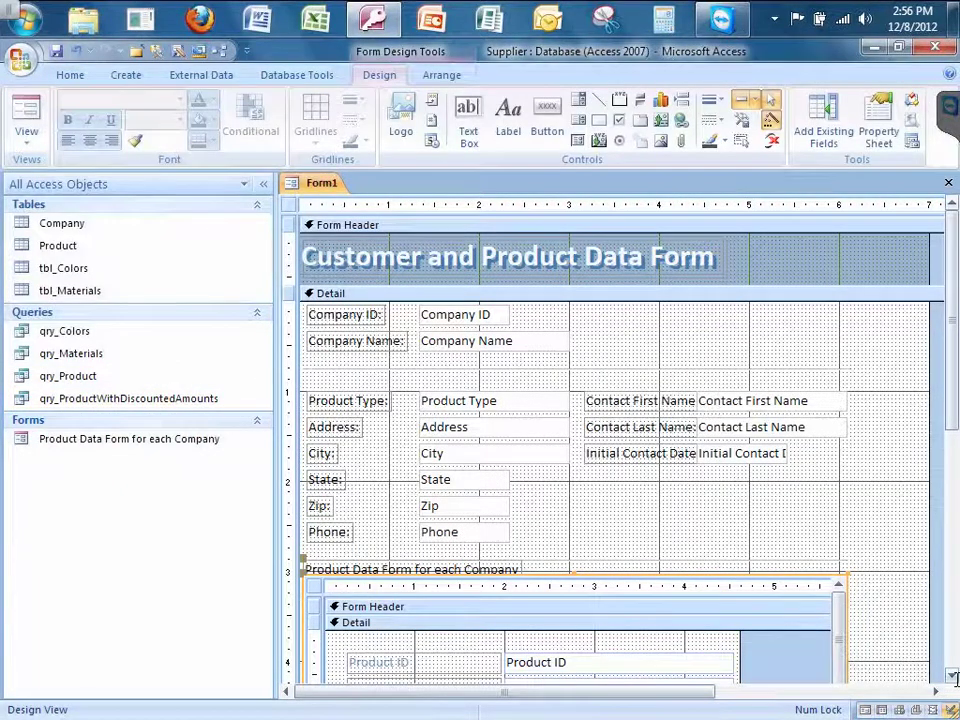
pyautogui.scroll(-10, 952, 676)
pyautogui.scroll(-3, 952, 676)
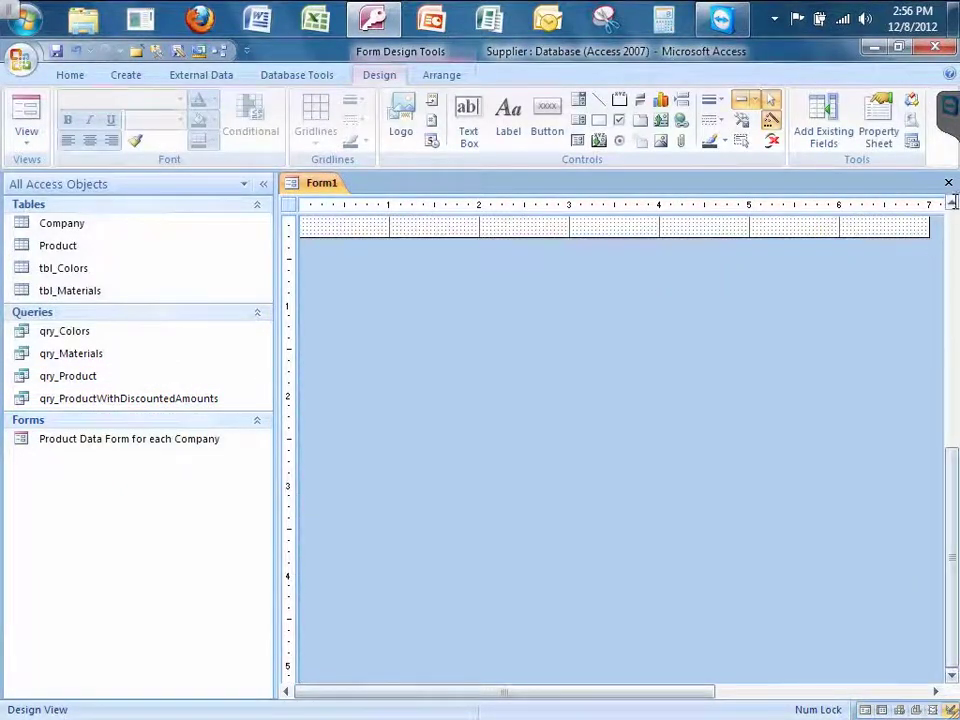
pyautogui.scroll(5, 952, 203)
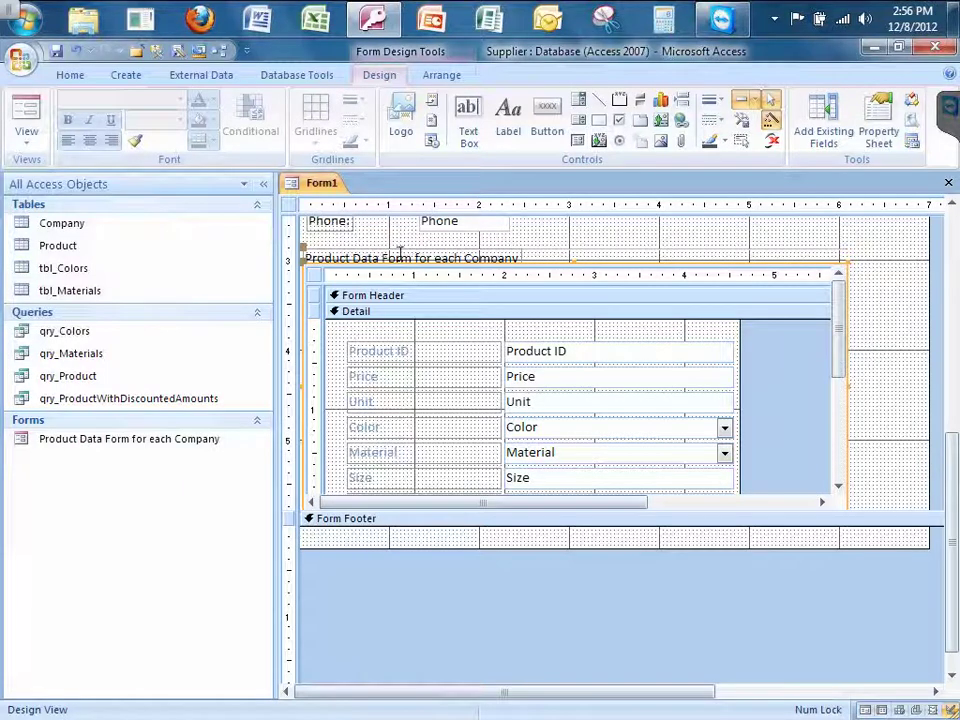
pyautogui.click(304, 252)
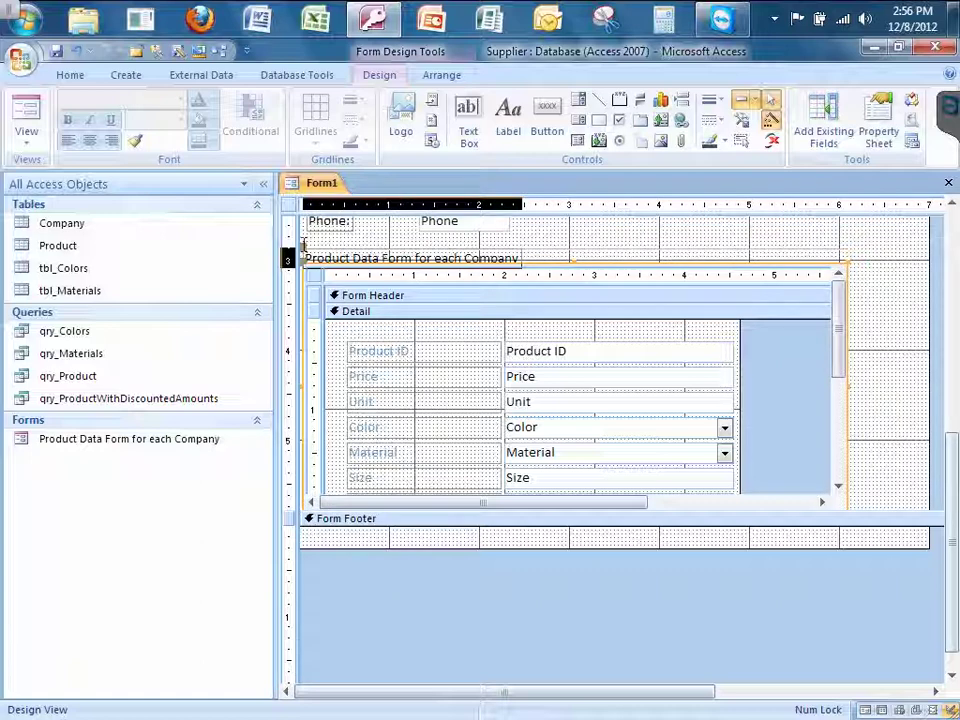
pyautogui.click(304, 246)
pyautogui.click(303, 241)
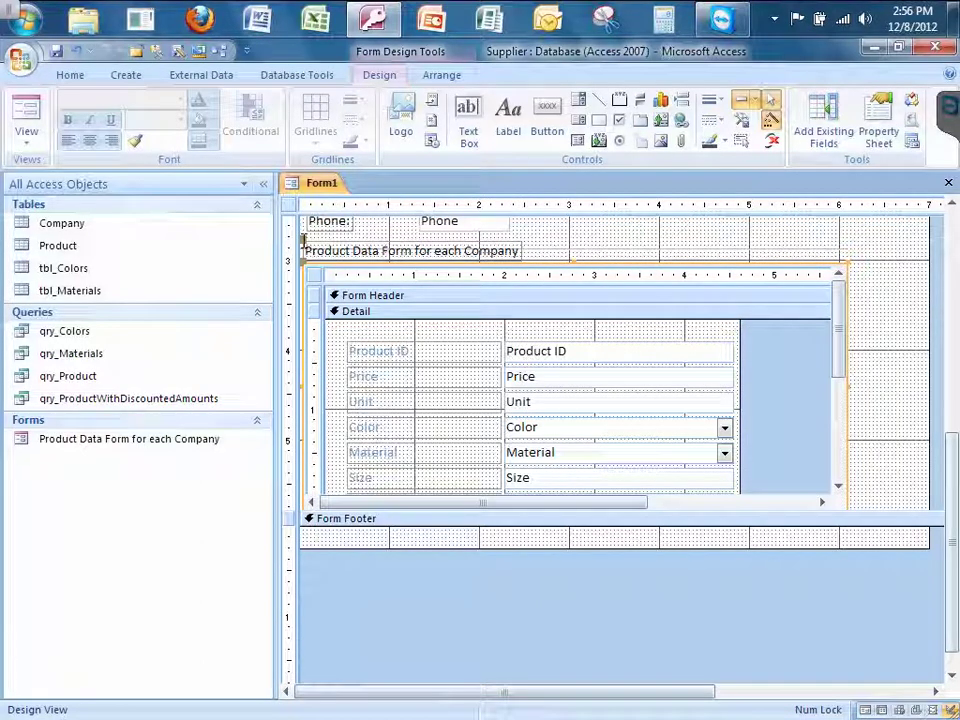
pyautogui.moveTo(303, 240); pyautogui.dragTo(304, 236)
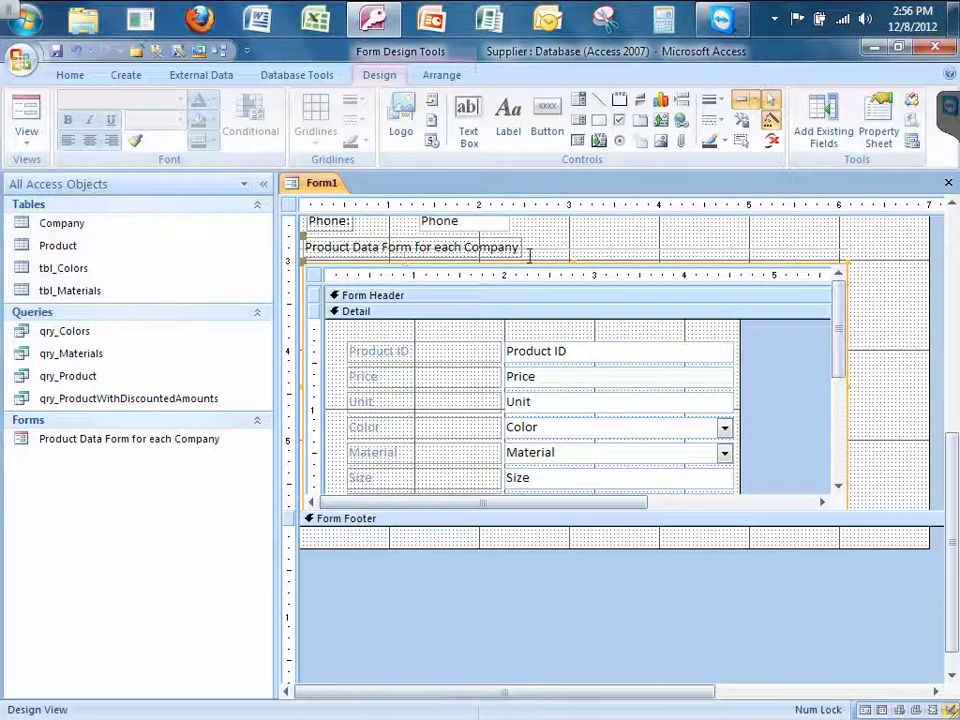
# Make the subform's label bold with the Text Dark font color and view the result in Form view.
pyautogui.doubleClick(498, 247)
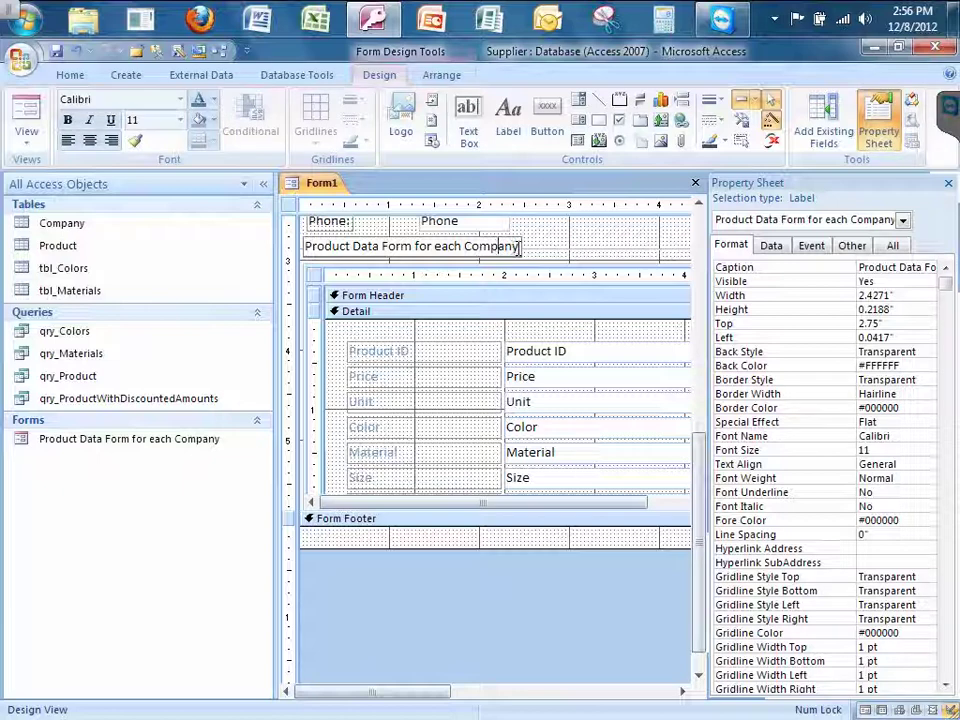
pyautogui.moveTo(508, 247); pyautogui.dragTo(306, 246)
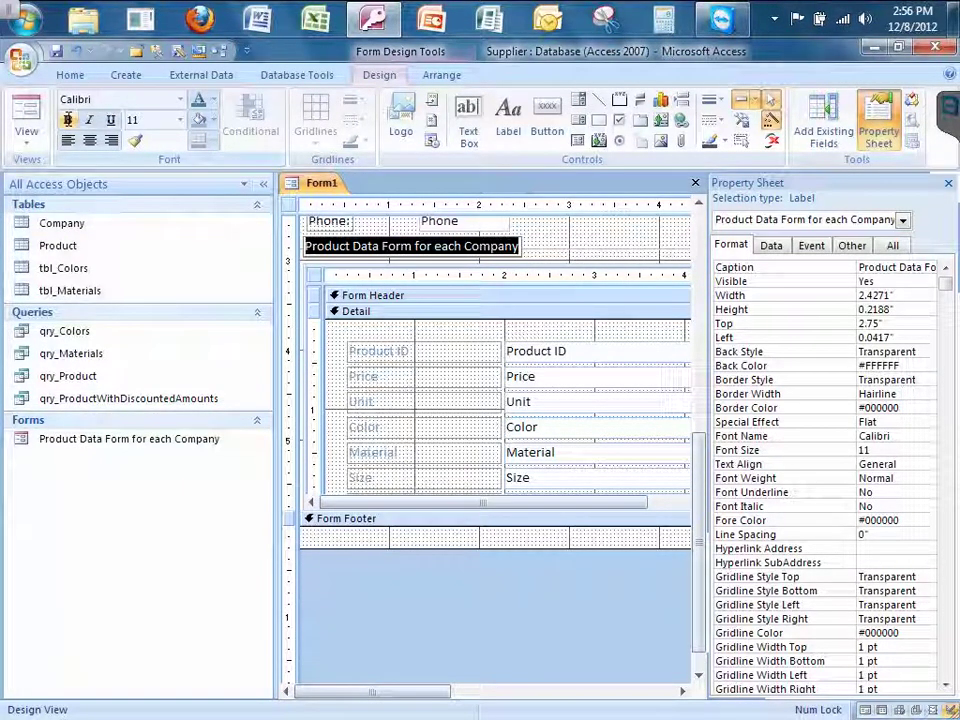
pyautogui.click(68, 120)
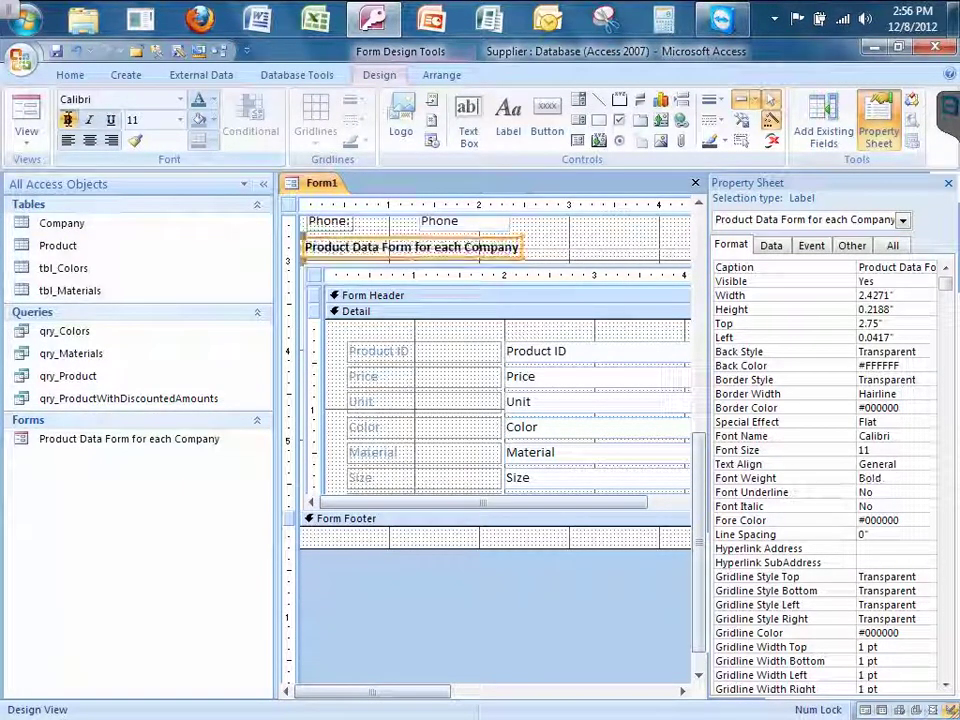
pyautogui.click(212, 101)
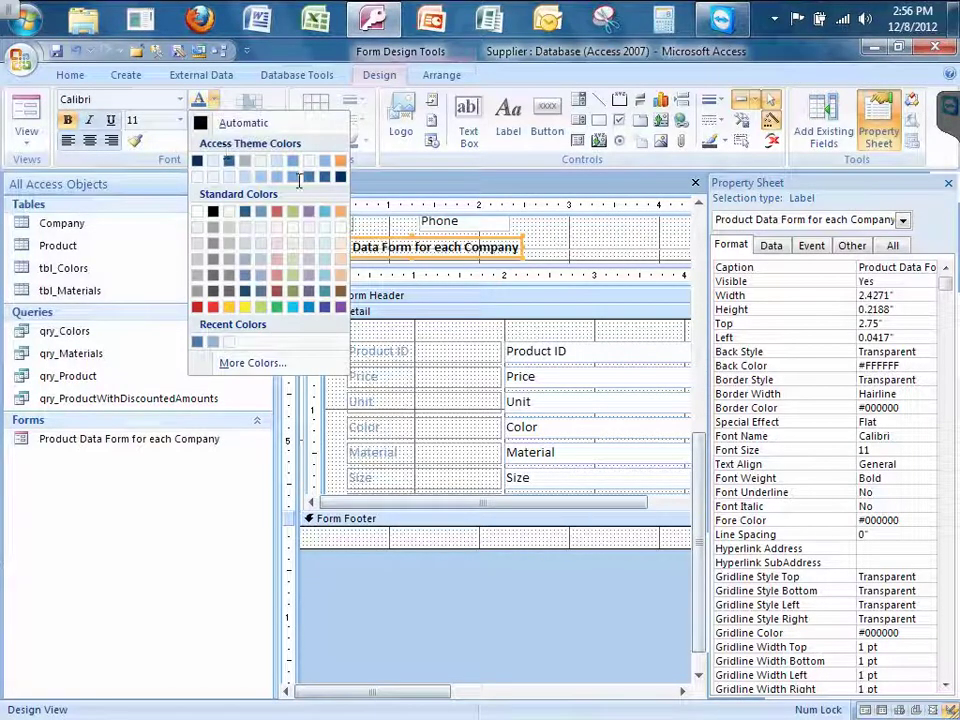
pyautogui.click(229, 160)
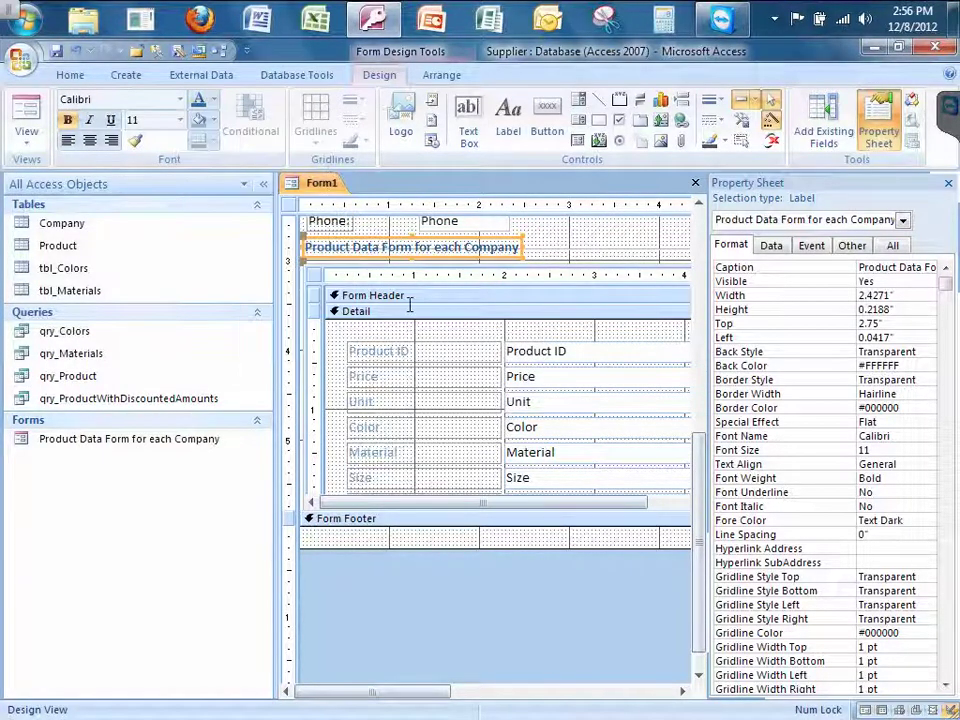
pyautogui.click(549, 250)
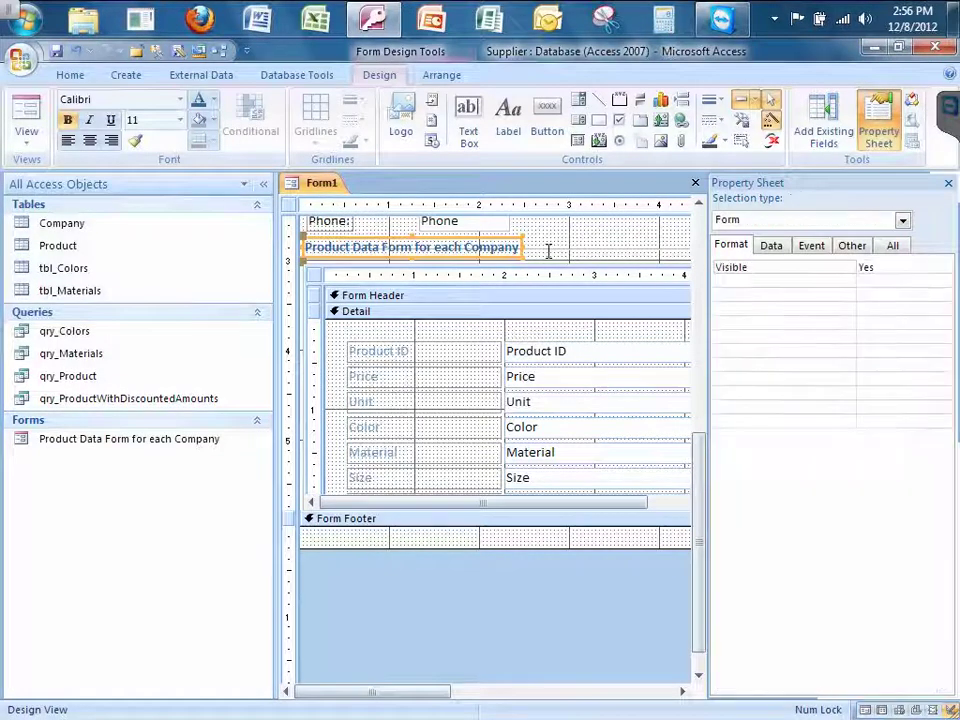
pyautogui.click(25, 104)
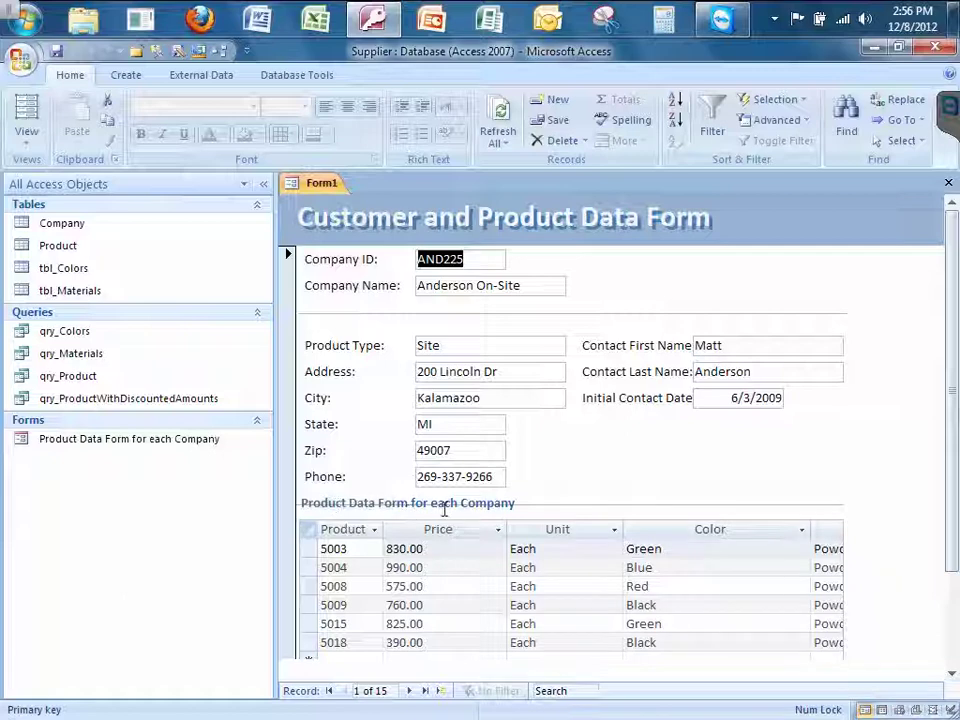
# Return the form to Design view and close the Property Sheet to show the form's full width.
pyautogui.click(27, 145)
pyautogui.click(75, 382)
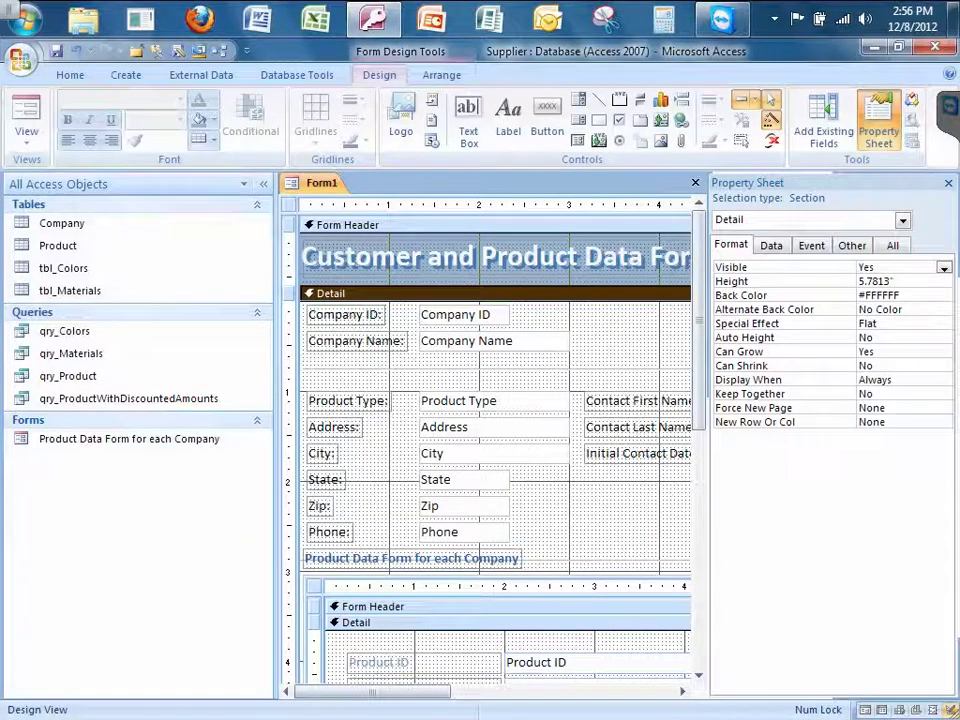
pyautogui.click(948, 183)
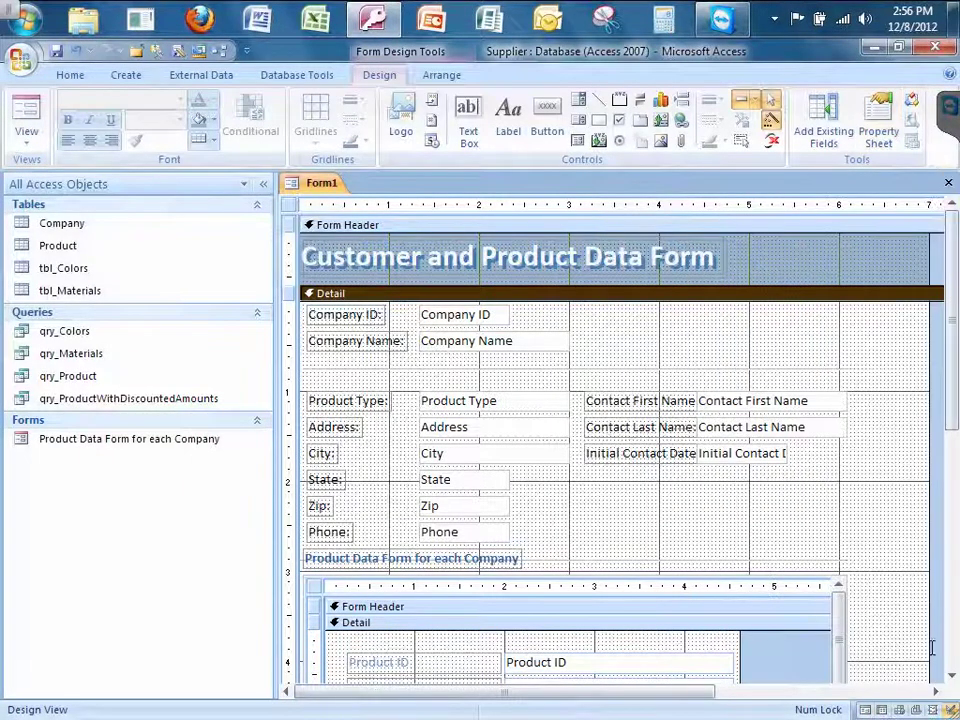
# Extend the Detail section's lower edge to about 6.2 inches to make room below the Product subform.
pyautogui.click(951, 676)
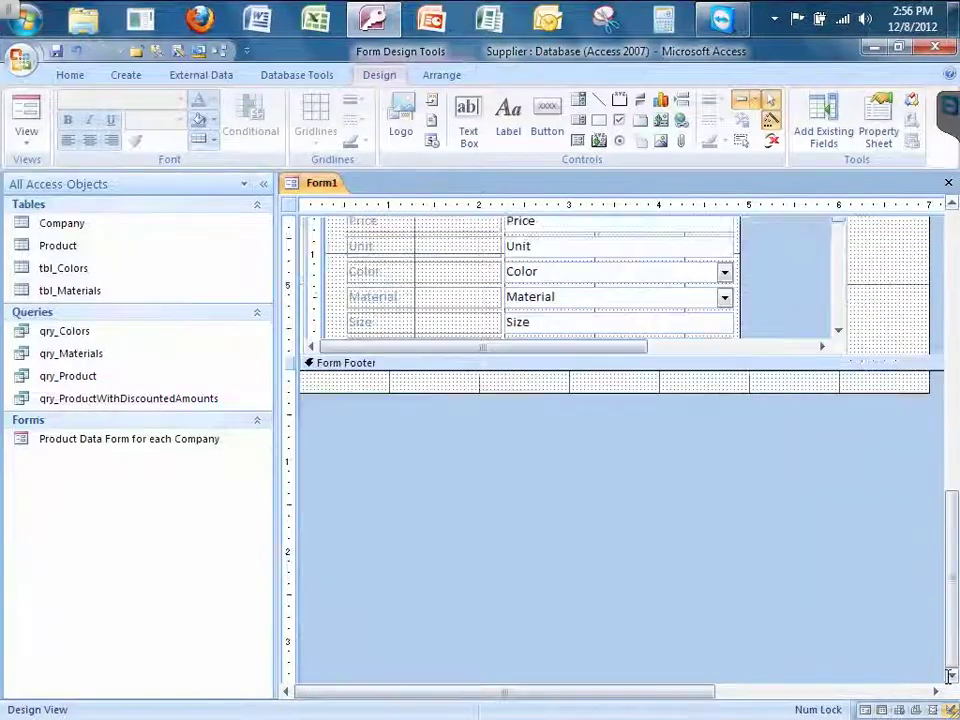
pyautogui.click(951, 676)
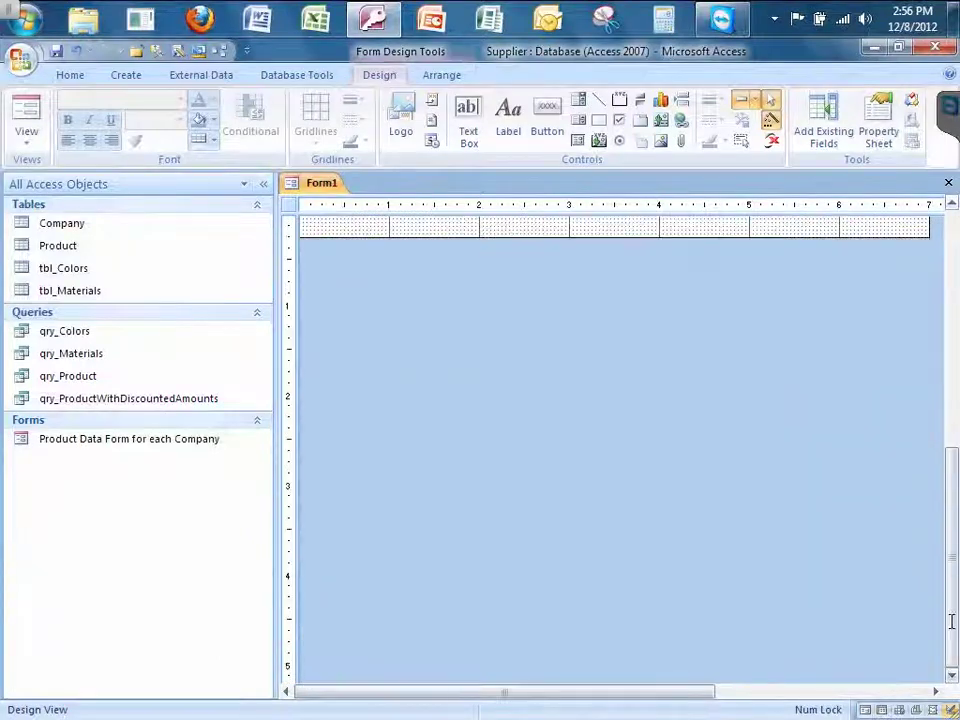
pyautogui.click(952, 200)
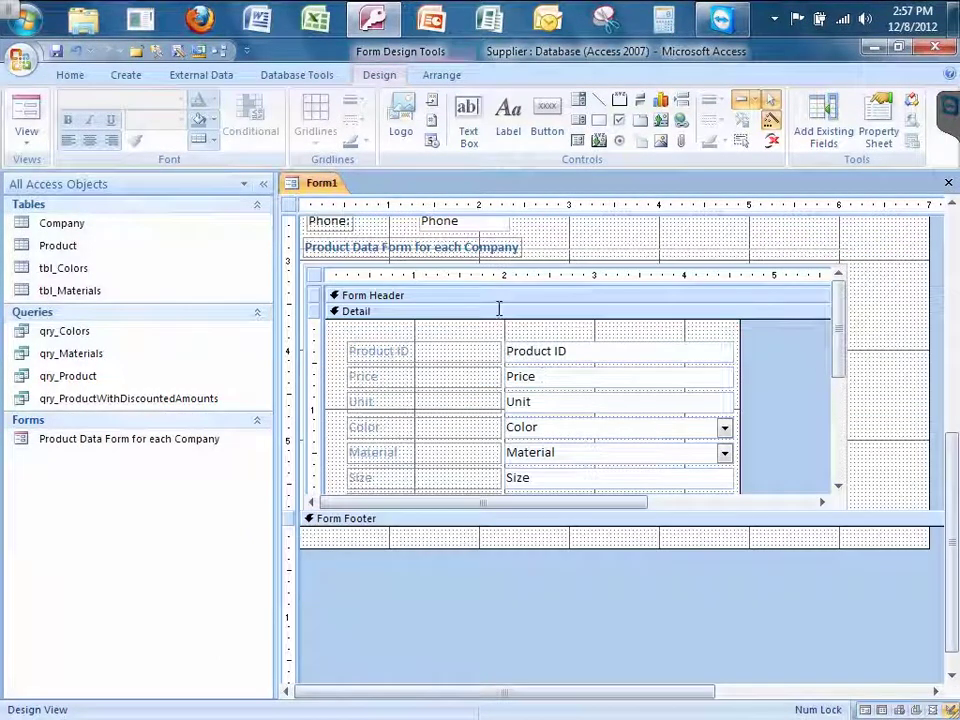
pyautogui.click(688, 539)
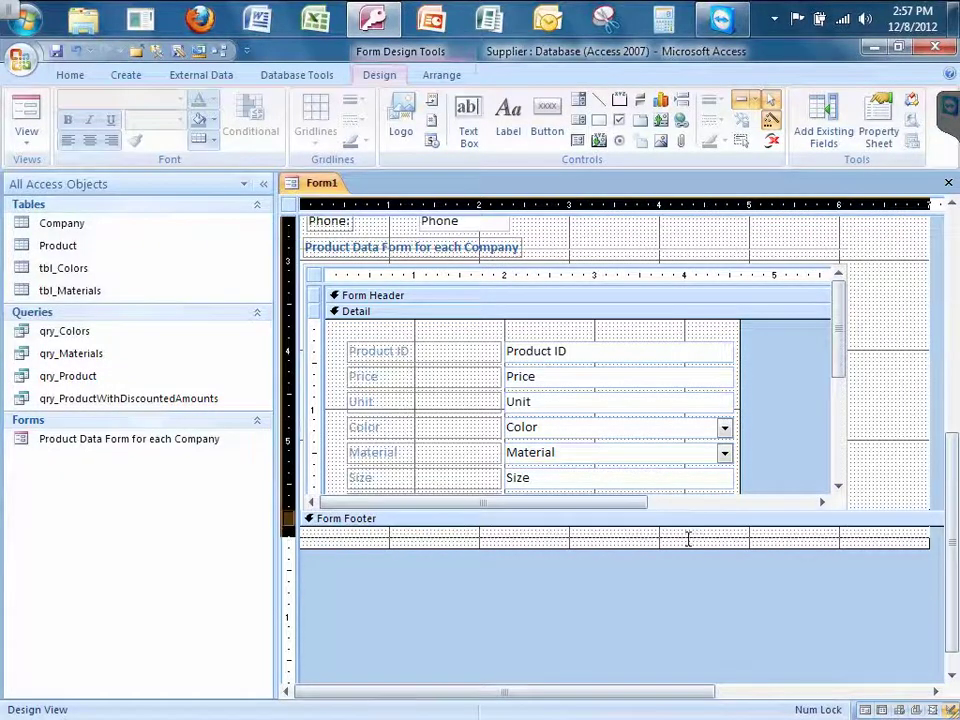
pyautogui.moveTo(688, 539); pyautogui.dragTo(688, 546)
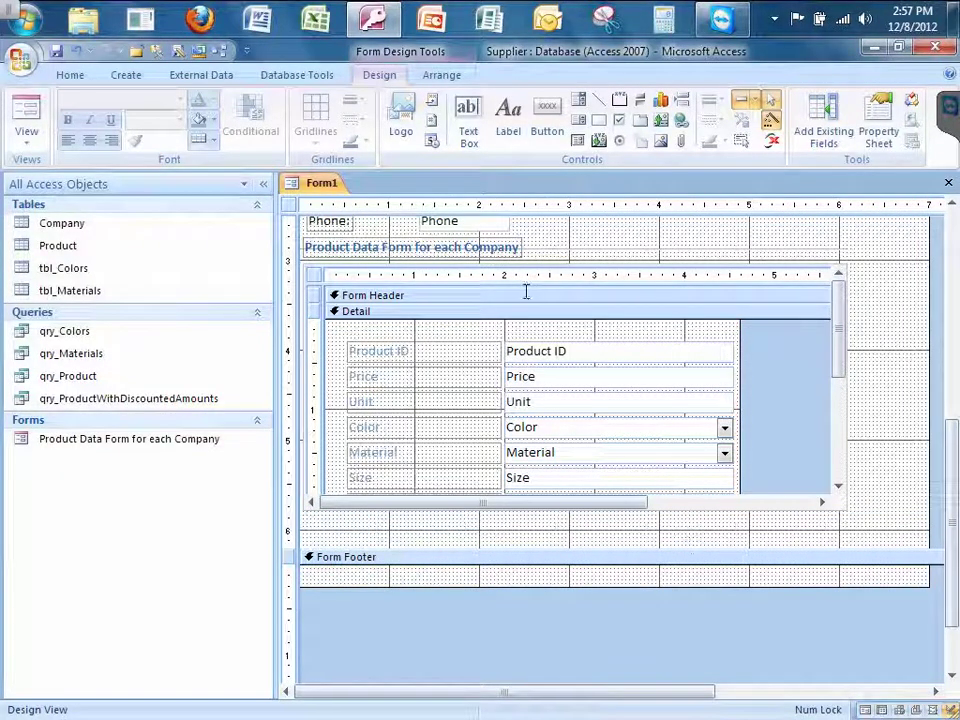
# Move the Product subform and its label down about 0.2 inches and tighten the Detail section's lower edge to just beneath the subform.
pyautogui.moveTo(525, 291); pyautogui.dragTo(524, 311)
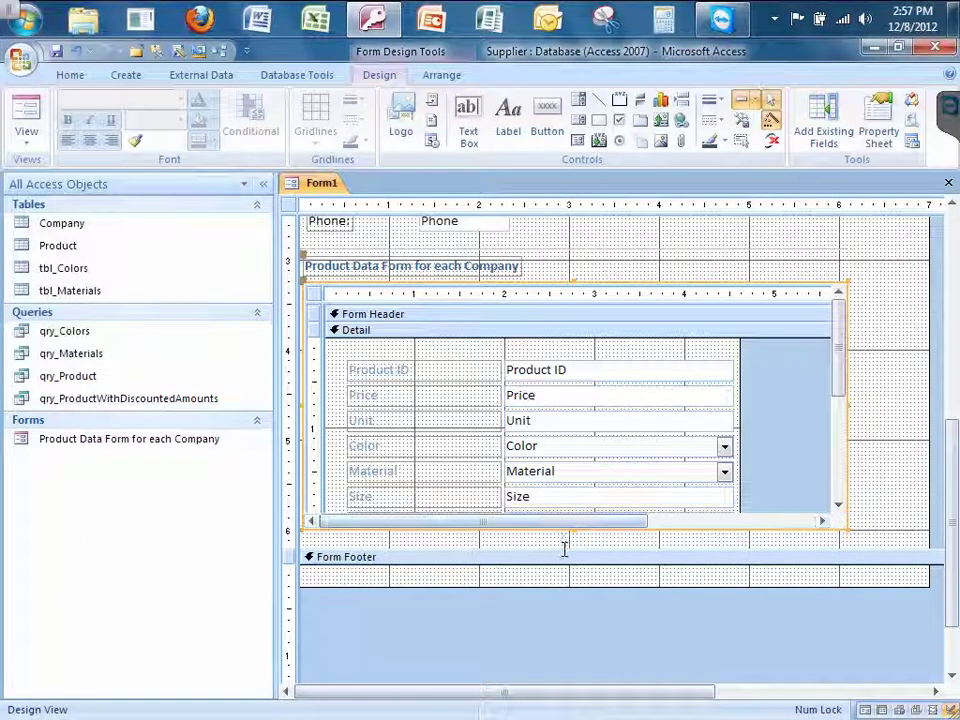
pyautogui.moveTo(564, 549); pyautogui.dragTo(564, 537)
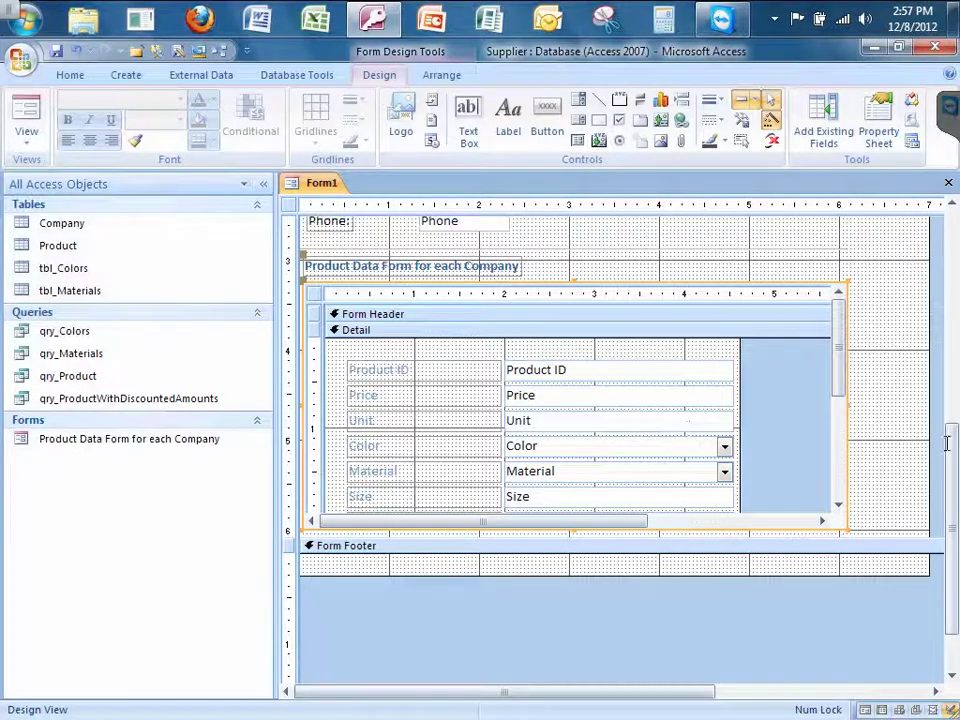
# Narrow the form to about 6.2 inches wide, just past the subform's edge, and check the layout in Form view.
pyautogui.scroll(2, 852, 268)
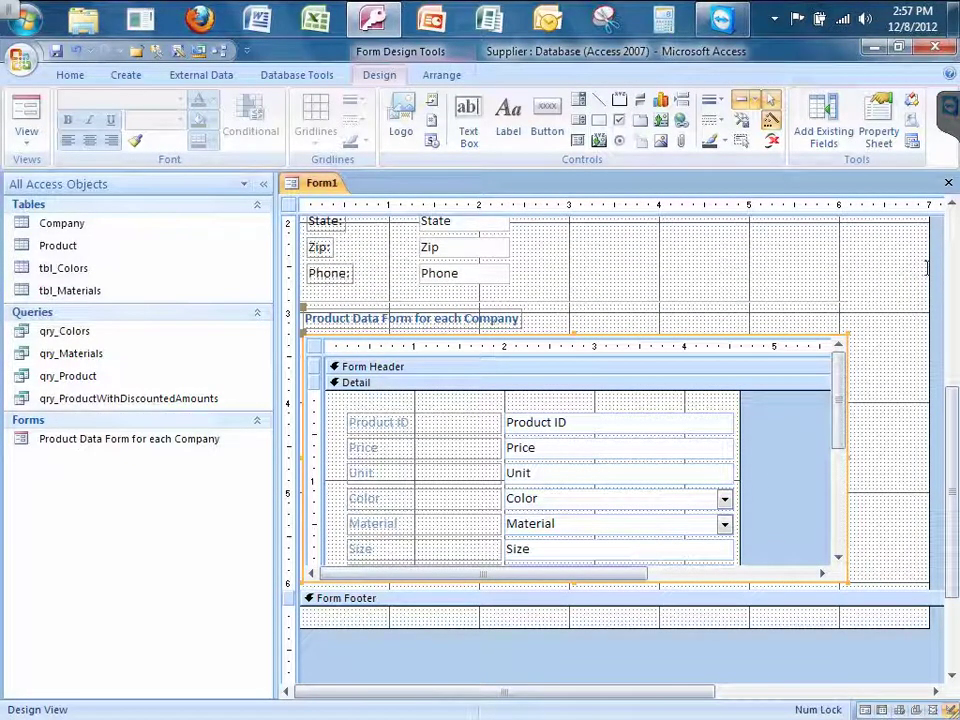
pyautogui.moveTo(926, 267); pyautogui.dragTo(858, 268)
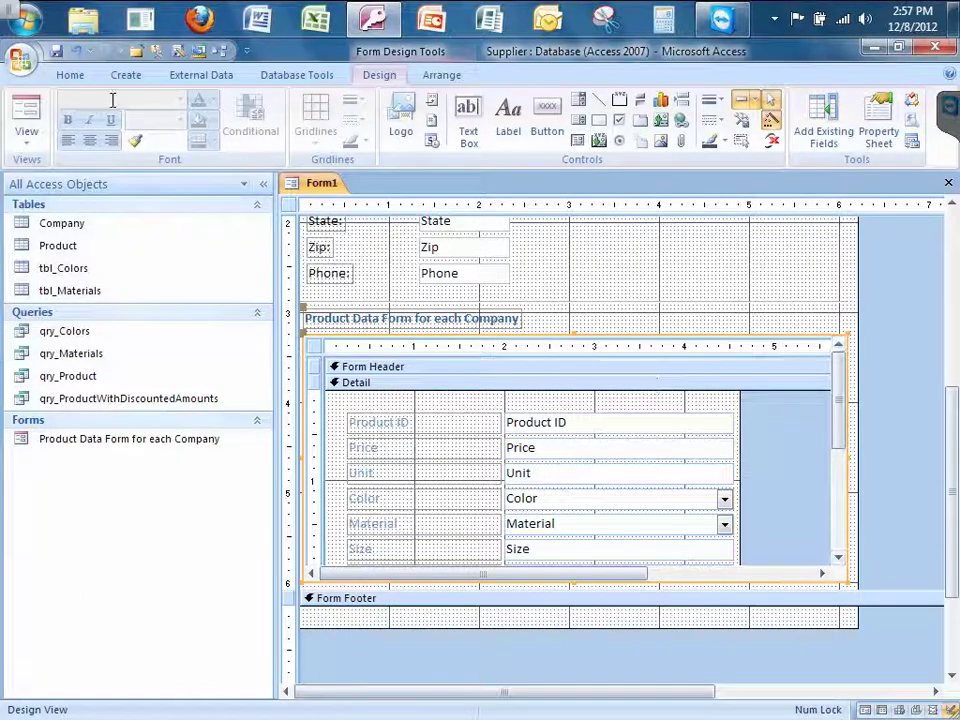
pyautogui.click(29, 110)
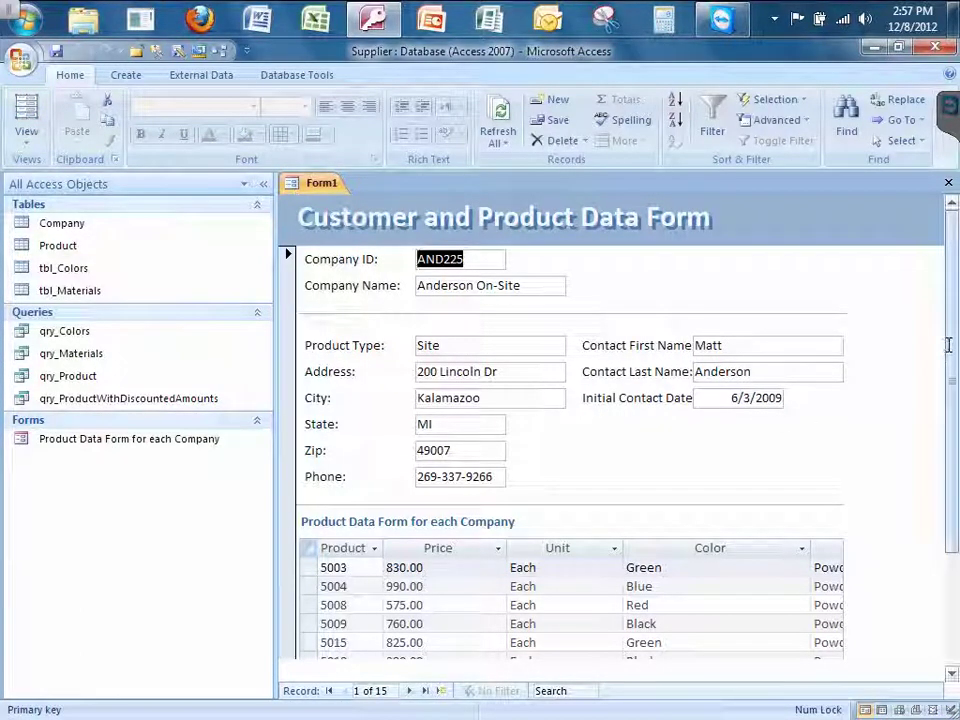
pyautogui.moveTo(949, 343)
pyautogui.mouseDown()
pyautogui.moveTo(952, 450)
pyautogui.moveTo(940, 322)
pyautogui.mouseUp()
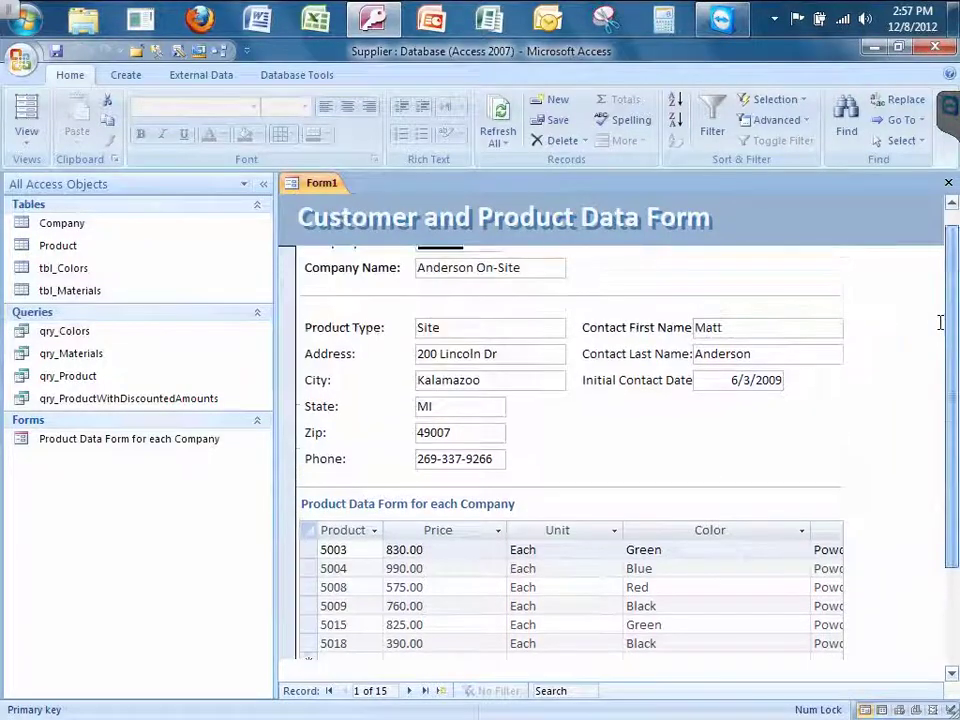